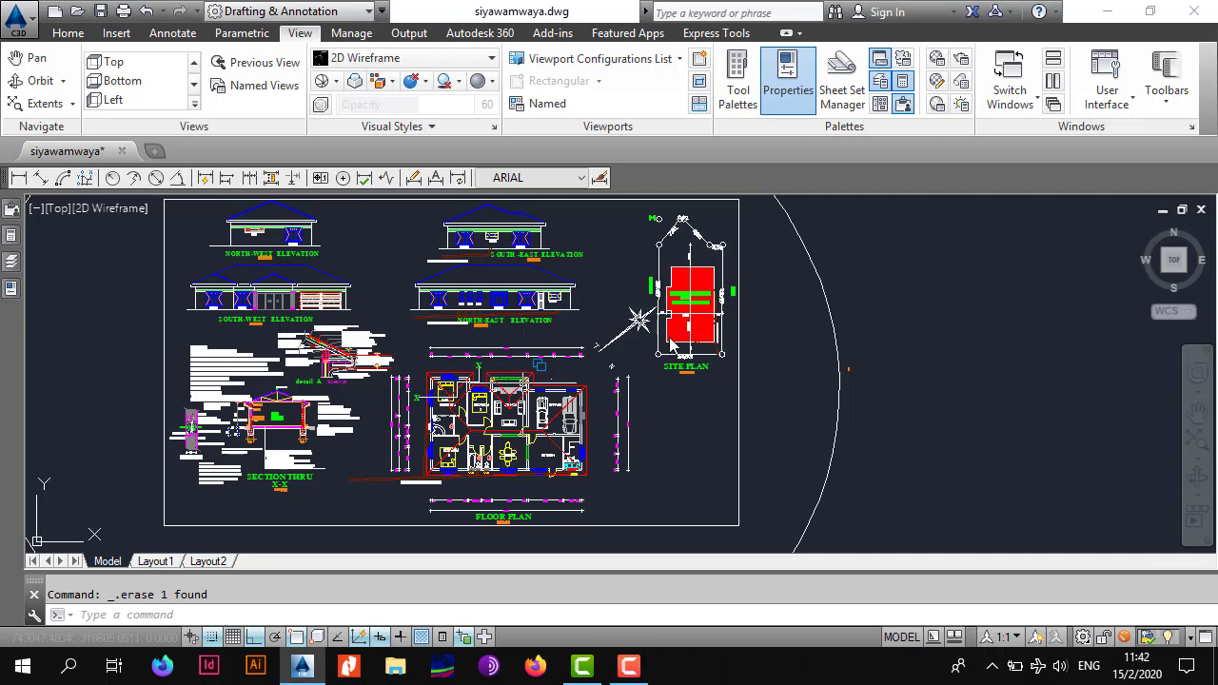
Step: Examine the drawing sheet and its floor plan, locating the separate roof outline beyond the large circle
{"action": "scroll", "coordinate": [671, 344], "scroll_direction": "down", "scroll_amount": 2}
{"action": "mouse_move", "coordinate": [796, 423]}
{"action": "middle_mouse_down"}
{"action": "mouse_move", "coordinate": [511, 413]}
{"action": "mouse_move", "coordinate": [286, 371]}
{"action": "middle_mouse_up"}
{"action": "middle_click_drag", "start_coordinate": [59, 476], "coordinate": [351, 465]}
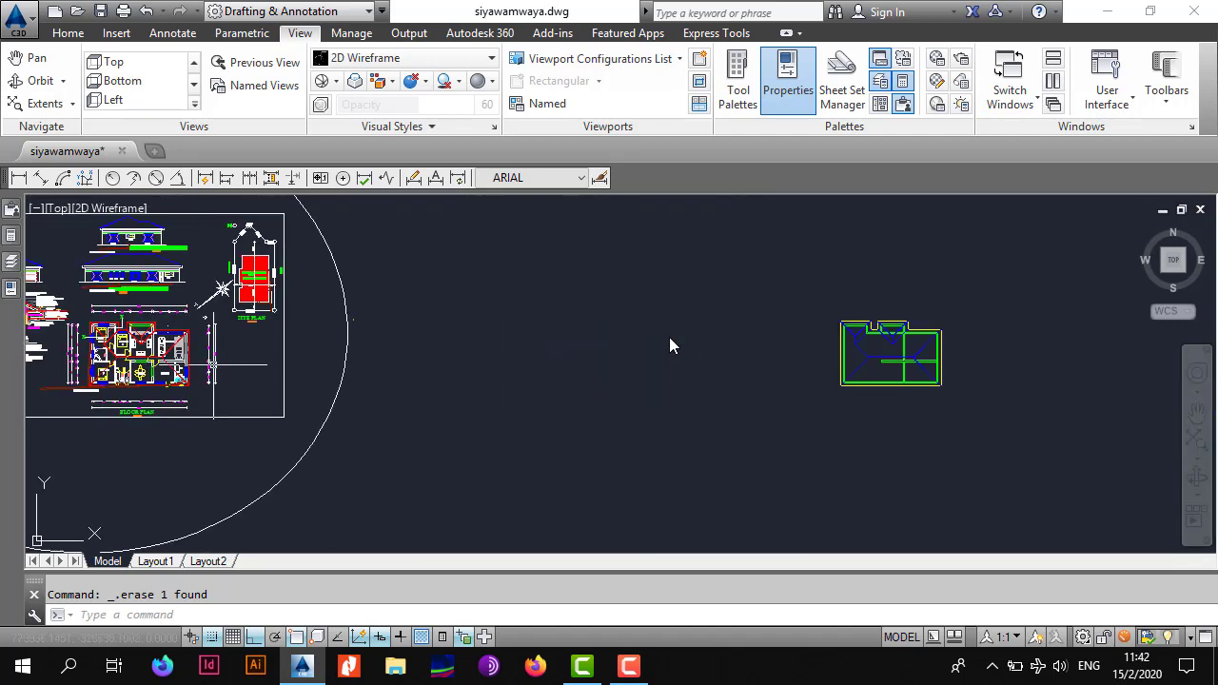
{"action": "middle_click_drag", "start_coordinate": [903, 396], "coordinate": [851, 396]}
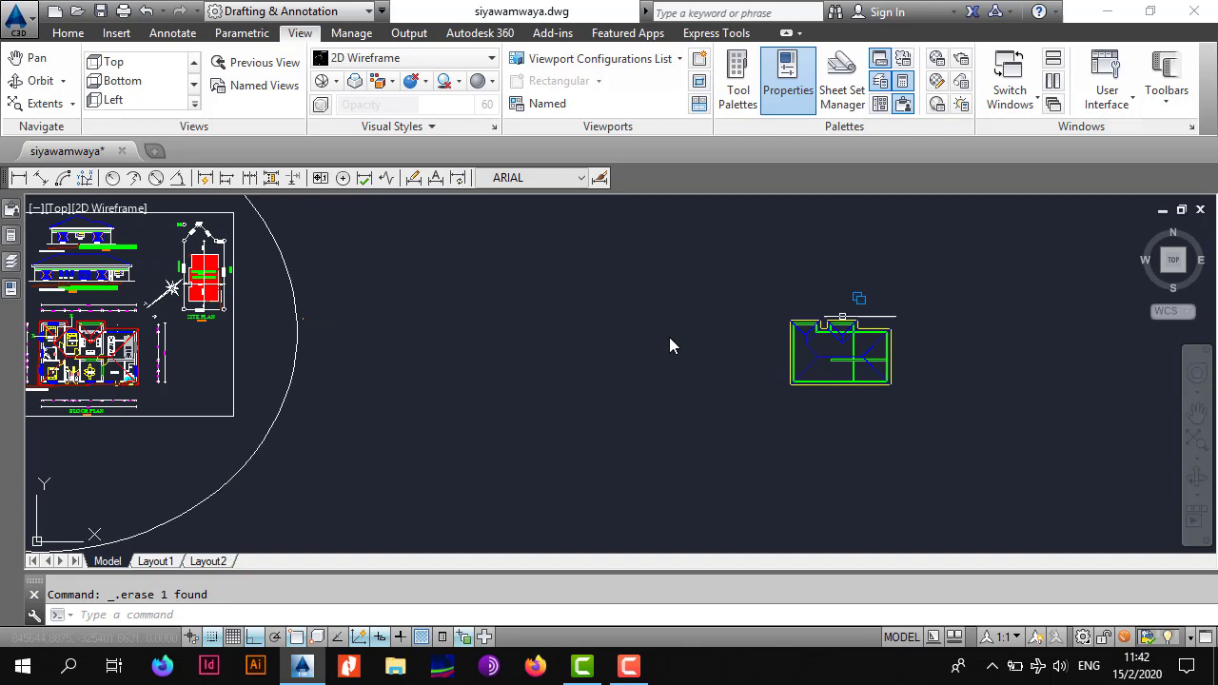
{"action": "middle_click_drag", "start_coordinate": [182, 415], "coordinate": [196, 415]}
{"action": "scroll", "coordinate": [84, 361], "scroll_direction": "up", "scroll_amount": 4}
{"action": "mouse_move", "coordinate": [84, 361]}
{"action": "middle_mouse_down"}
{"action": "mouse_move", "coordinate": [217, 368]}
{"action": "mouse_move", "coordinate": [301, 391]}
{"action": "middle_mouse_up"}
{"action": "scroll", "coordinate": [217, 367], "scroll_direction": "up", "scroll_amount": 2}
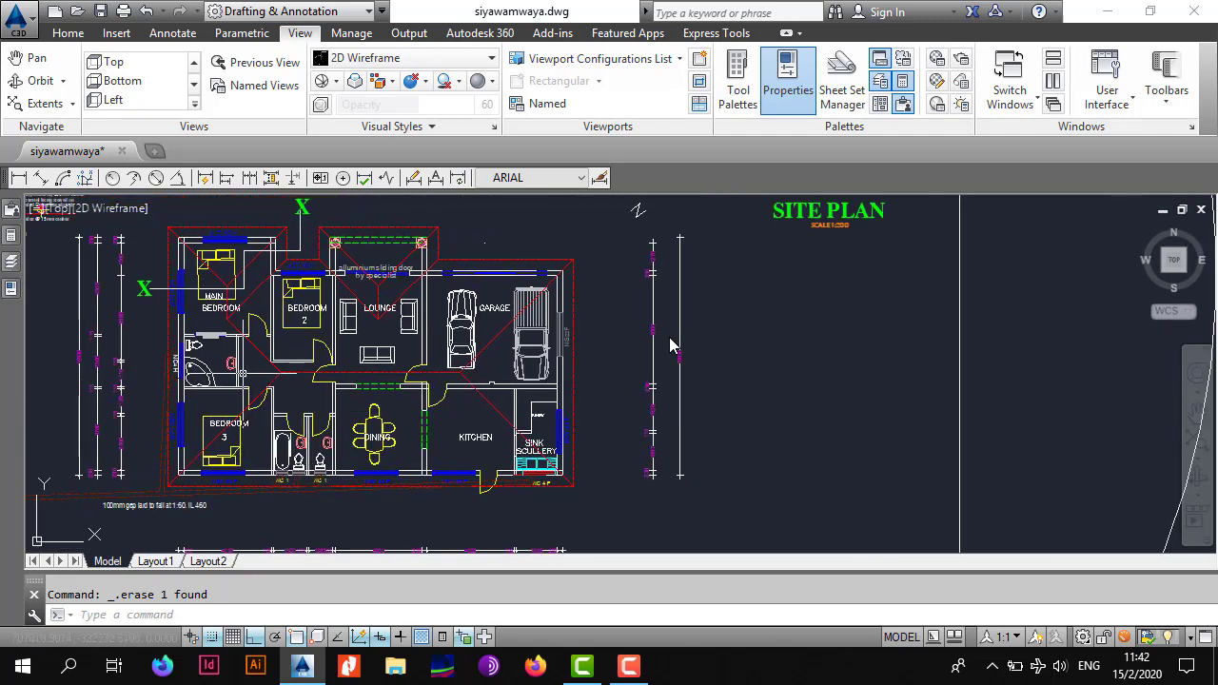
{"action": "middle_click_drag", "start_coordinate": [234, 339], "coordinate": [262, 345]}
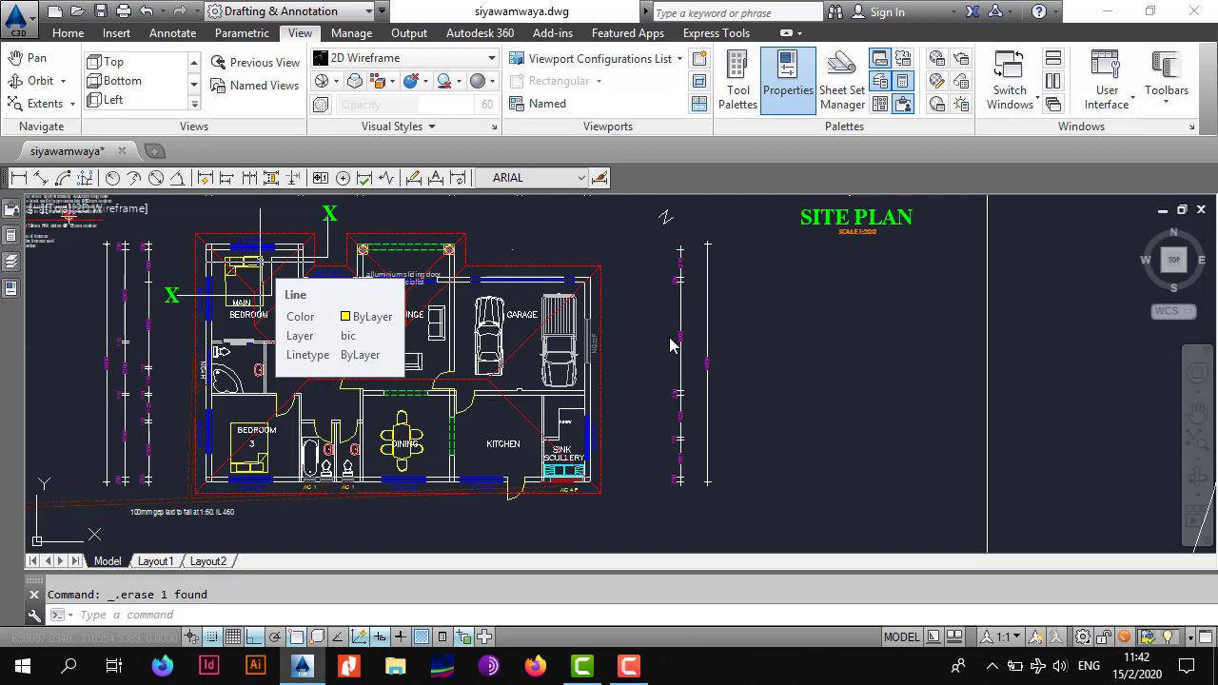
Step: Examine the roof outline's walls, dashed eaves, ridge, hips and valleys
{"action": "scroll", "coordinate": [260, 257], "scroll_direction": "down", "scroll_amount": 6}
{"action": "mouse_move", "coordinate": [1029, 302]}
{"action": "middle_mouse_down"}
{"action": "mouse_move", "coordinate": [529, 345]}
{"action": "mouse_move", "coordinate": [552, 369]}
{"action": "middle_mouse_up"}
{"action": "scroll", "coordinate": [528, 345], "scroll_direction": "up", "scroll_amount": 4}
{"action": "scroll", "coordinate": [529, 372], "scroll_direction": "up", "scroll_amount": 2}
{"action": "scroll", "coordinate": [489, 372], "scroll_direction": "down", "scroll_amount": 1}
{"action": "middle_click_drag", "start_coordinate": [549, 303], "coordinate": [475, 397]}
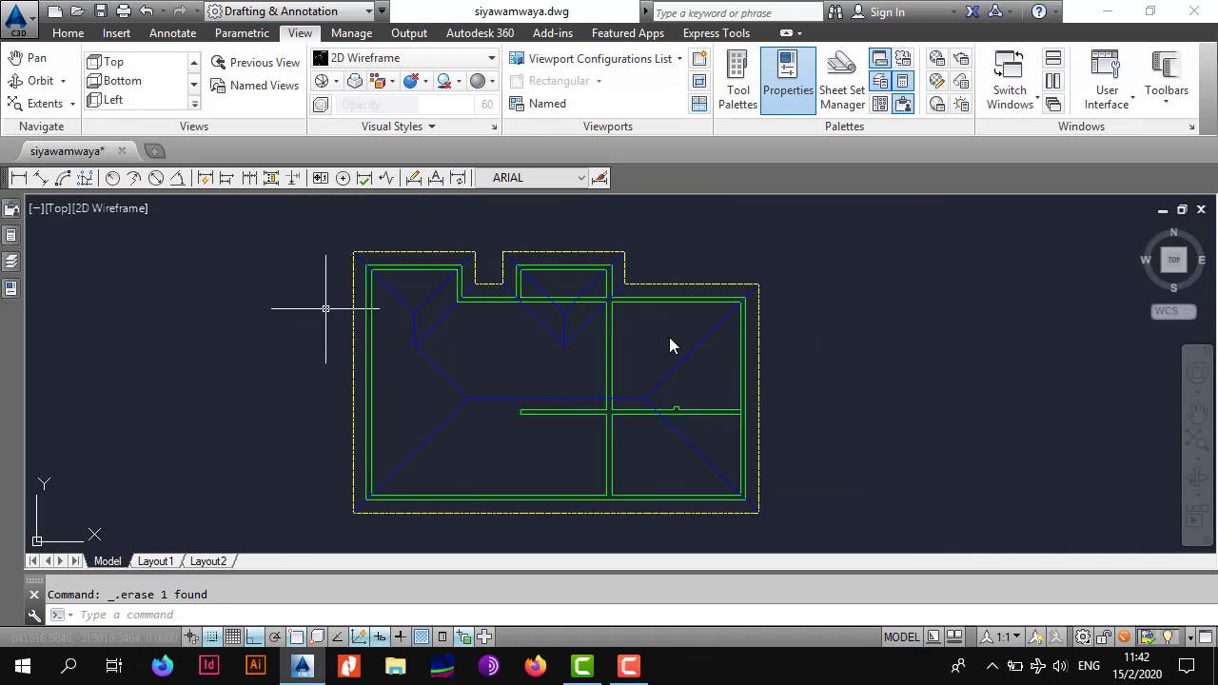
{"action": "scroll", "coordinate": [349, 313], "scroll_direction": "up", "scroll_amount": 2}
{"action": "mouse_move", "coordinate": [713, 401]}
{"action": "middle_mouse_down"}
{"action": "mouse_move", "coordinate": [685, 321]}
{"action": "mouse_move", "coordinate": [652, 343]}
{"action": "middle_mouse_up"}
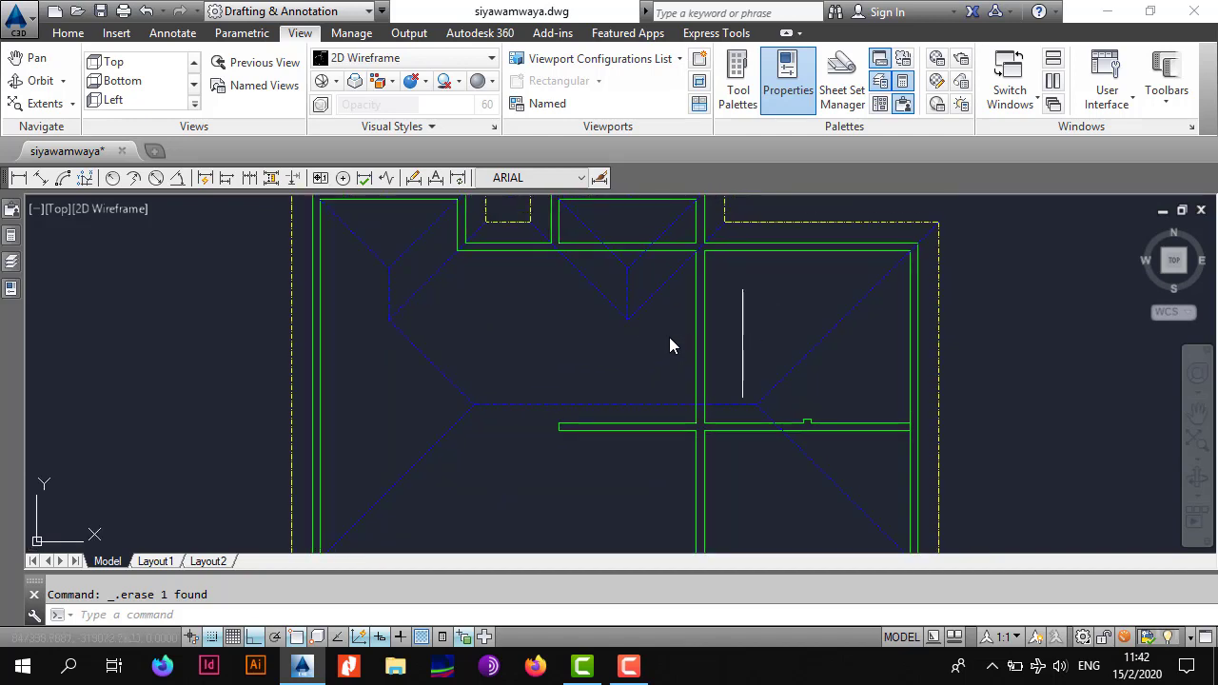
{"action": "scroll", "coordinate": [616, 309], "scroll_direction": "down", "scroll_amount": 2}
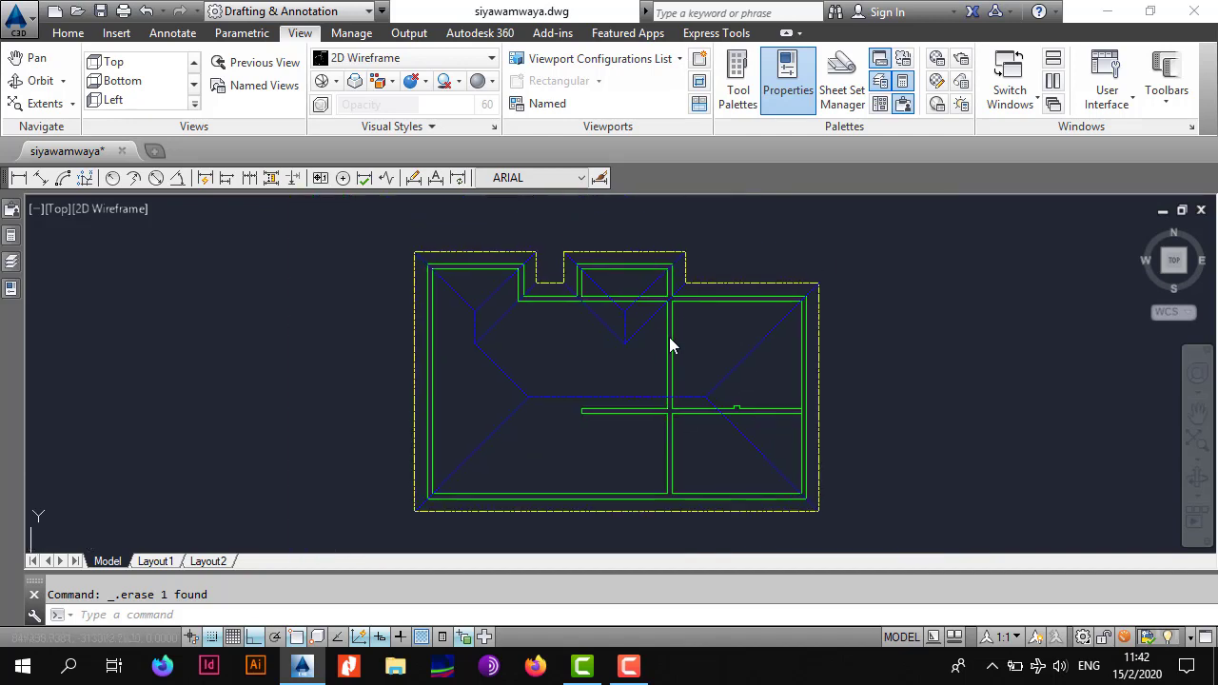
{"action": "scroll", "coordinate": [592, 314], "scroll_direction": "up", "scroll_amount": 2}
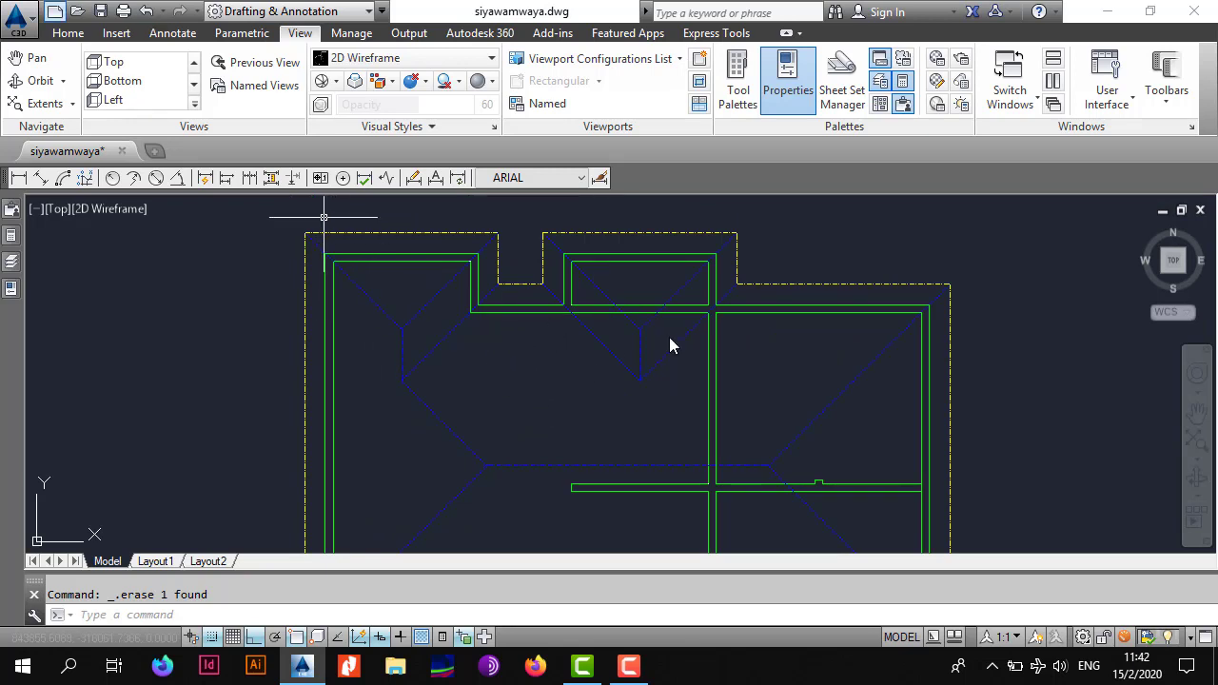
Step: Add a linear dimension for the roof overhang between the upper-left outer wall corner and the dashed eaves line
{"action": "left_click", "coordinate": [172, 33]}
{"action": "left_click", "coordinate": [372, 99]}
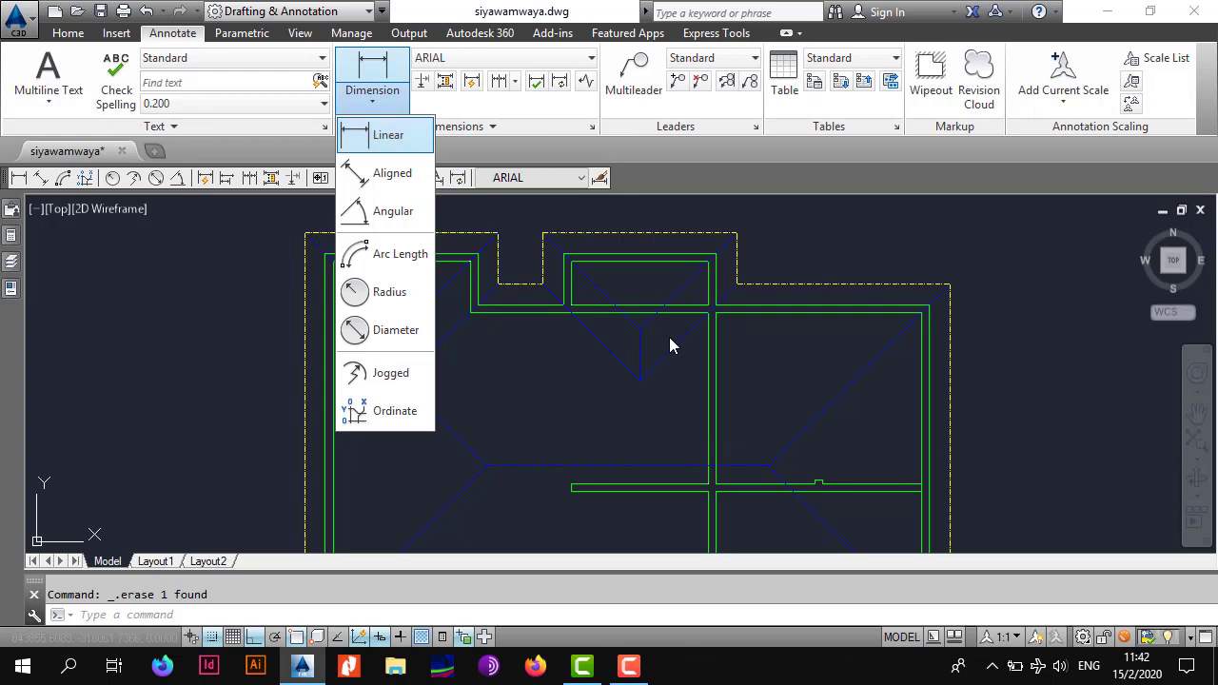
{"action": "left_click", "coordinate": [383, 135]}
{"action": "scroll", "coordinate": [361, 203], "scroll_direction": "up", "scroll_amount": 6}
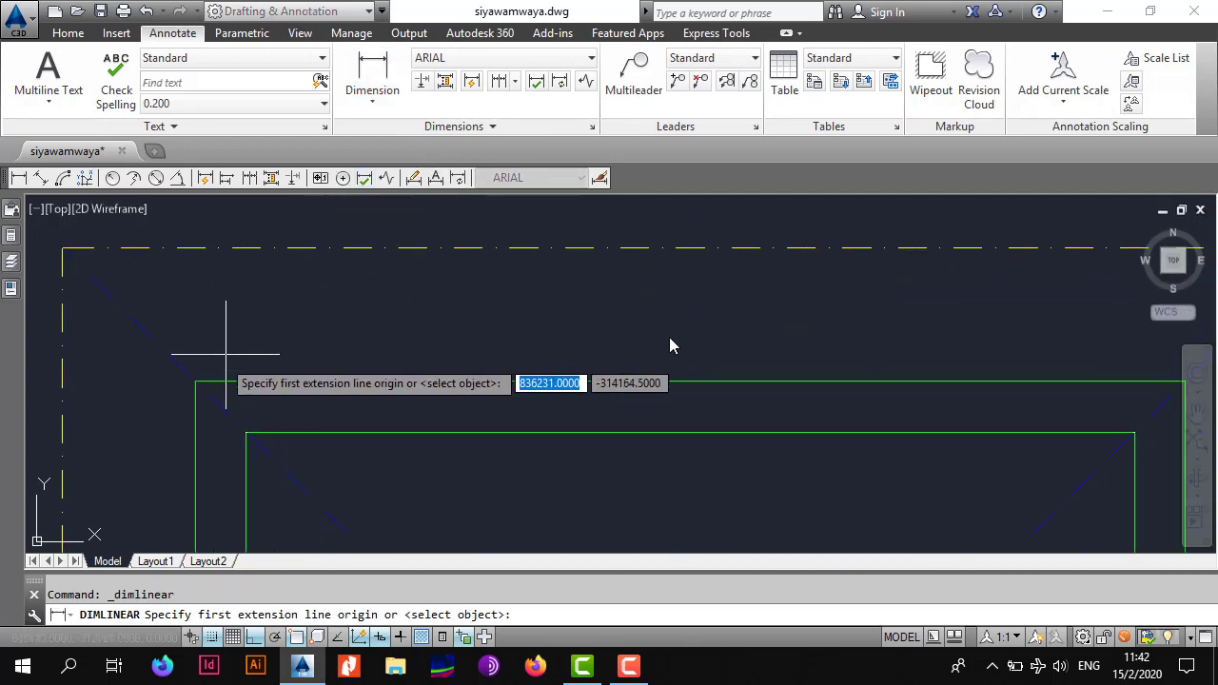
{"action": "left_click", "coordinate": [195, 382]}
{"action": "left_click", "coordinate": [195, 248]}
{"action": "scroll", "coordinate": [226, 262], "scroll_direction": "down", "scroll_amount": 2}
{"action": "middle_click_drag", "start_coordinate": [176, 268], "coordinate": [312, 287]}
{"action": "left_click", "coordinate": [208, 292]}
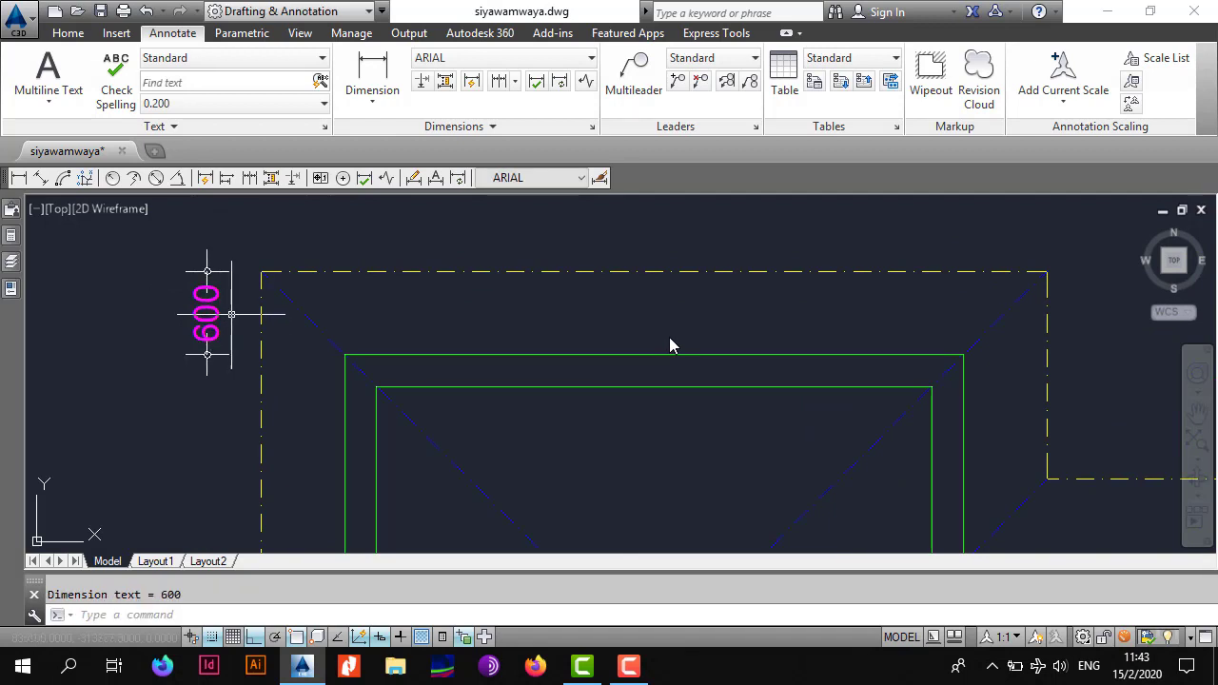
Step: Delete the roof overhang dimension
{"action": "left_click", "coordinate": [231, 314]}
{"action": "left_click", "coordinate": [194, 334]}
{"action": "key", "text": "Delete"}
{"action": "scroll", "coordinate": [195, 334], "scroll_direction": "down", "scroll_amount": 2}
{"action": "scroll", "coordinate": [190, 339], "scroll_direction": "down", "scroll_amount": 3}
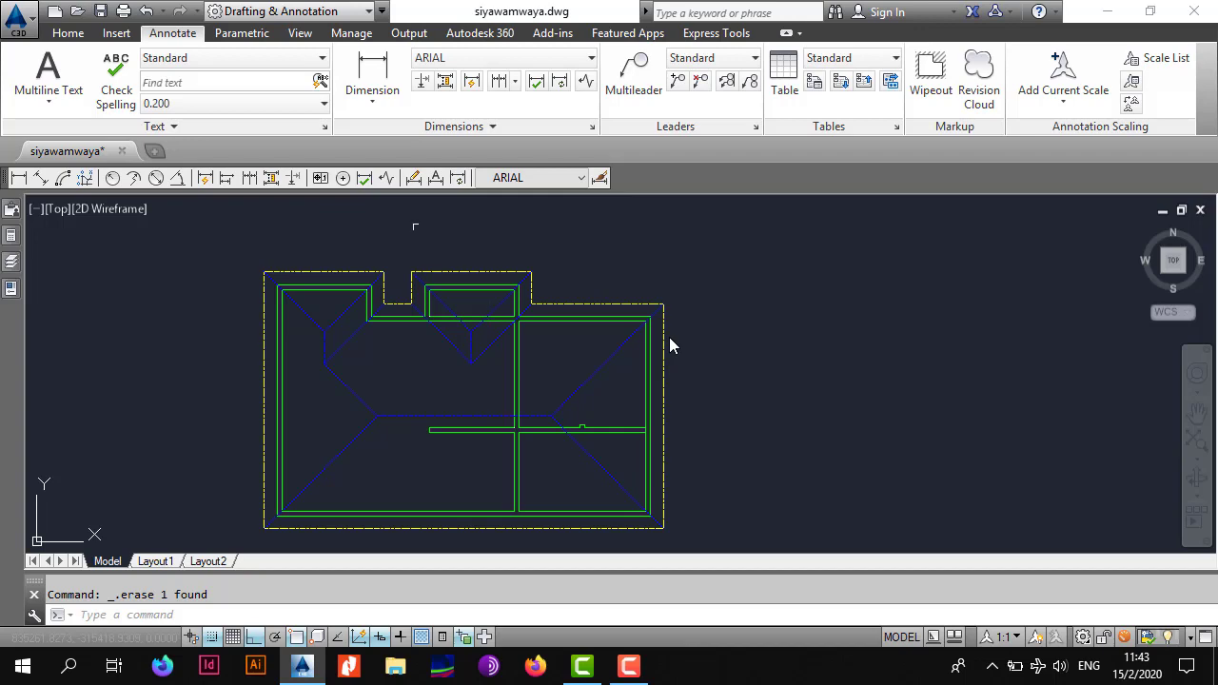
Step: Draw a horizontal line about 4000 long from the upper-left projection's inner wall corner to the left wall's inner face
{"action": "left_click", "coordinate": [68, 33]}
{"action": "left_click", "coordinate": [22, 74]}
{"action": "scroll", "coordinate": [395, 323], "scroll_direction": "up", "scroll_amount": 6}
{"action": "middle_click_drag", "start_coordinate": [294, 332], "coordinate": [519, 332]}
{"action": "left_click", "coordinate": [408, 317]}
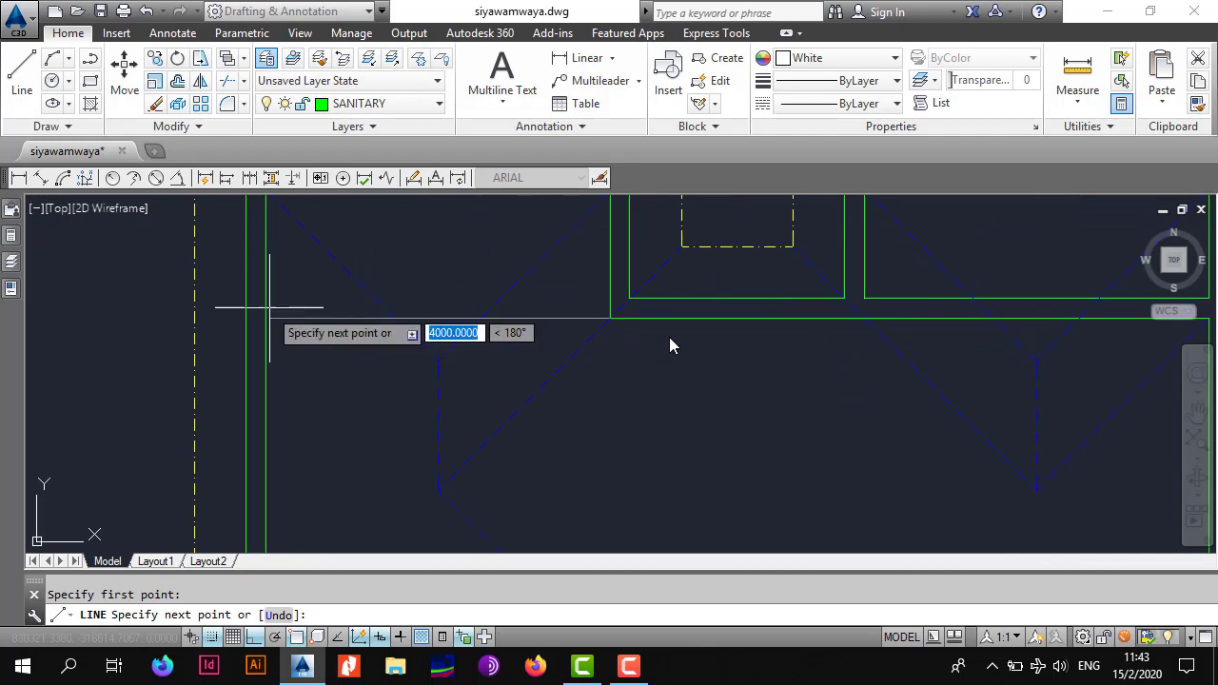
{"action": "left_click", "coordinate": [267, 318]}
{"action": "key", "text": "Escape"}
Step: Offset the new horizontal line upward twice by 50 to form three parallel lines
{"action": "left_click", "coordinate": [307, 306]}
{"action": "left_click", "coordinate": [299, 362]}
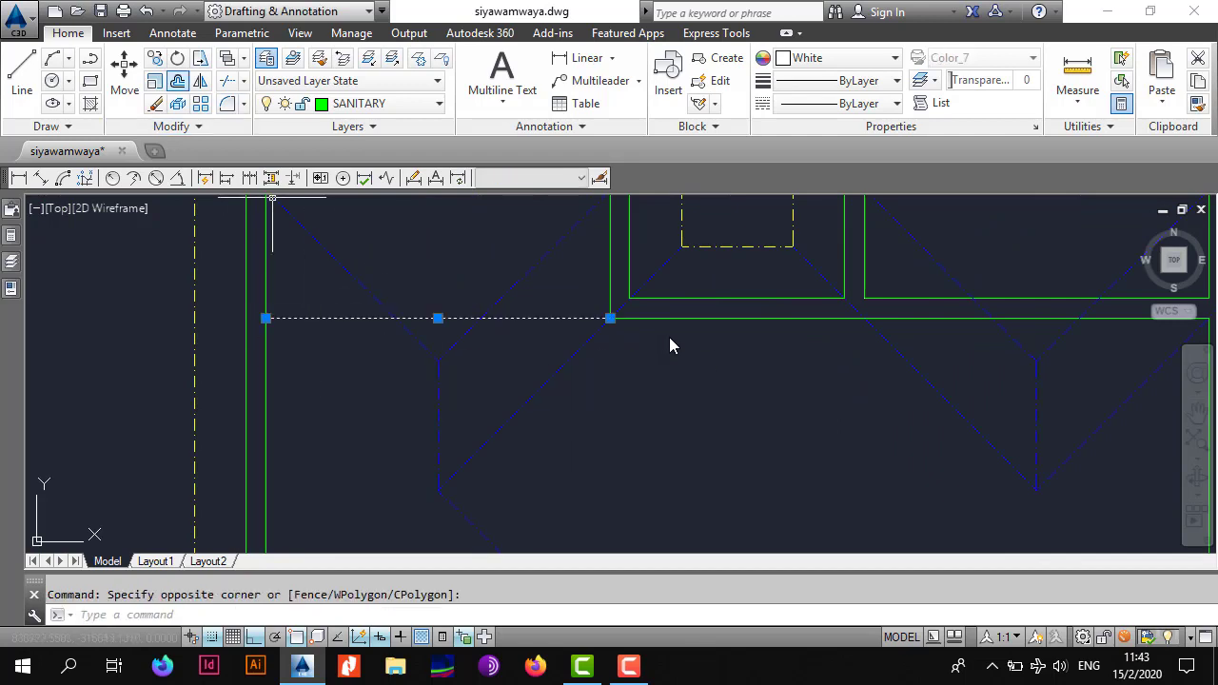
{"action": "type", "text": "o"}
{"action": "key", "text": "Return"}
{"action": "type", "text": "5"}
{"action": "key", "text": "Return"}
{"action": "left_click", "coordinate": [308, 271]}
{"action": "scroll", "coordinate": [320, 316], "scroll_direction": "up", "scroll_amount": 2}
{"action": "left_click", "coordinate": [321, 307]}
{"action": "left_click", "coordinate": [323, 311]}
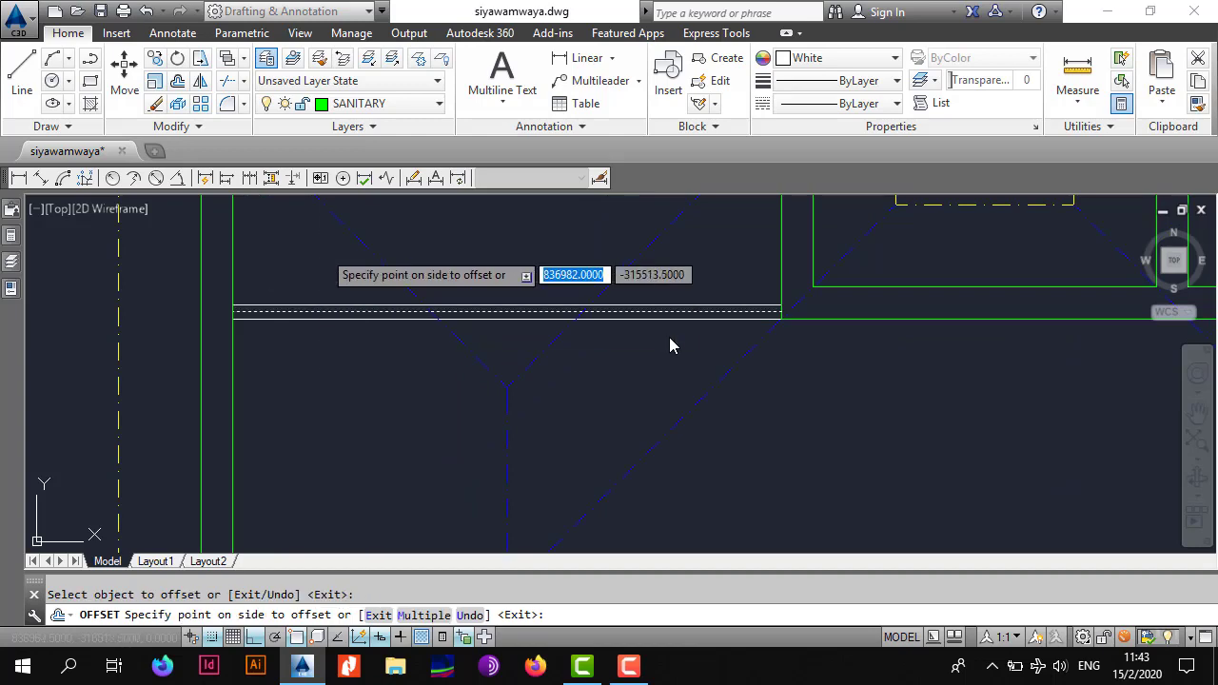
{"action": "left_click", "coordinate": [321, 251]}
{"action": "key", "text": "Escape"}
Step: Change the colour of the three parallel horizontal lines to Red
{"action": "left_click", "coordinate": [326, 277]}
{"action": "left_click", "coordinate": [313, 351]}
{"action": "left_click", "coordinate": [837, 58]}
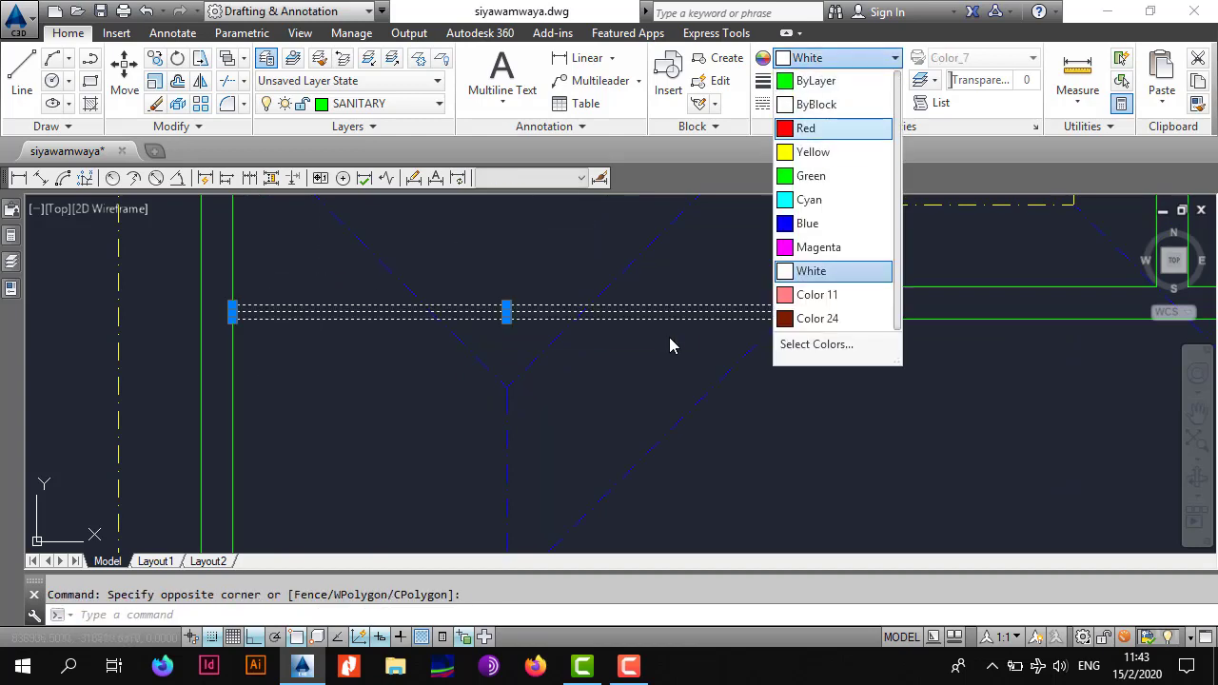
{"action": "left_click", "coordinate": [819, 129]}
{"action": "key", "text": "Escape"}
{"action": "scroll", "coordinate": [672, 349], "scroll_direction": "down", "scroll_amount": 3}
{"action": "scroll", "coordinate": [672, 346], "scroll_direction": "down", "scroll_amount": 3}
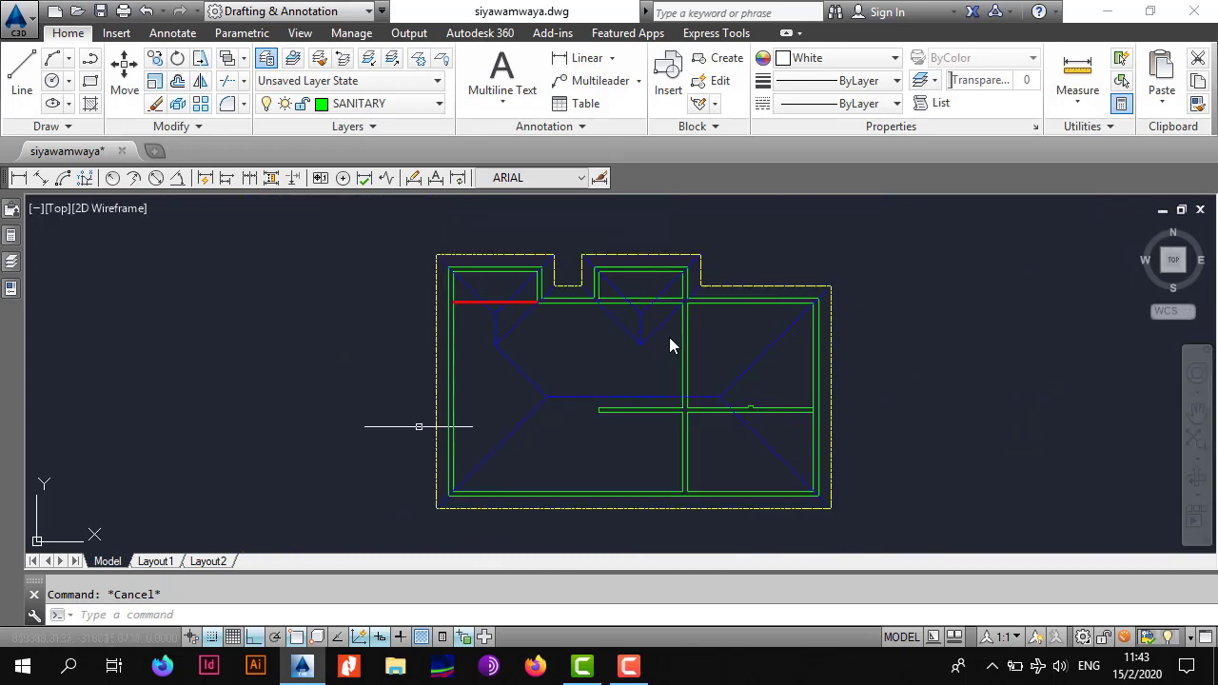
Step: Extend the blue diagonal roof line from the lower end of the left valley to the left eaves line
{"action": "scroll", "coordinate": [671, 346], "scroll_direction": "up", "scroll_amount": 4}
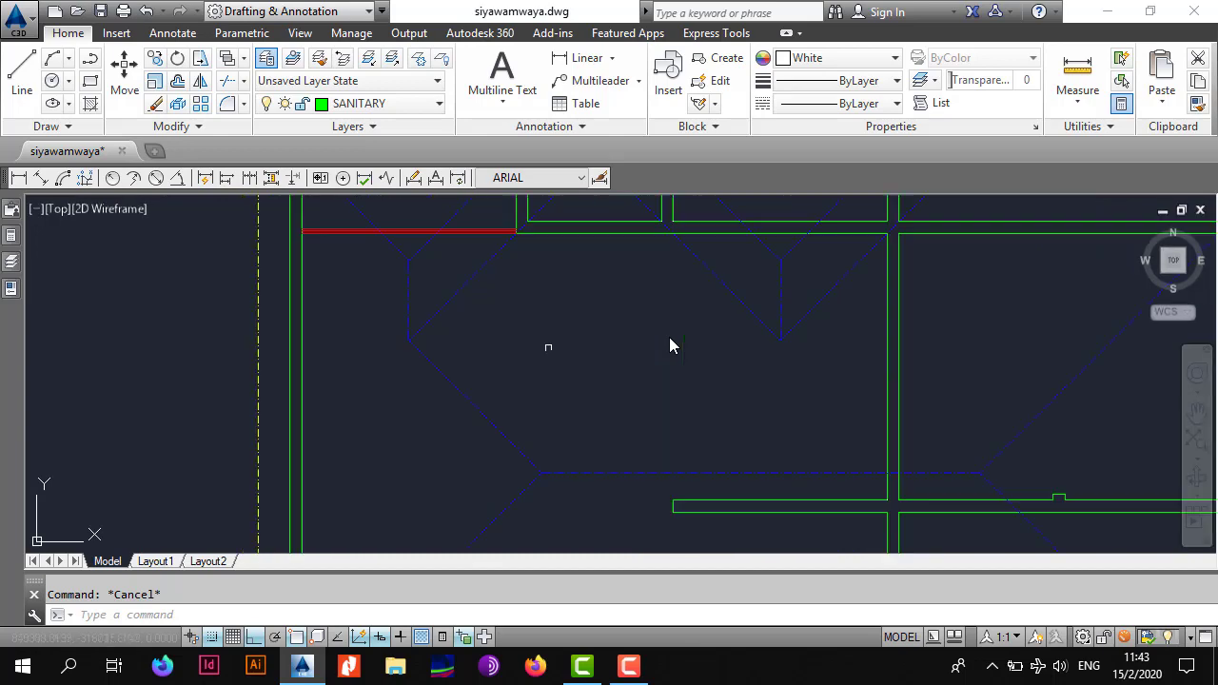
{"action": "left_click", "coordinate": [278, 390]}
{"action": "type", "text": "ex"}
{"action": "key", "text": "Return"}
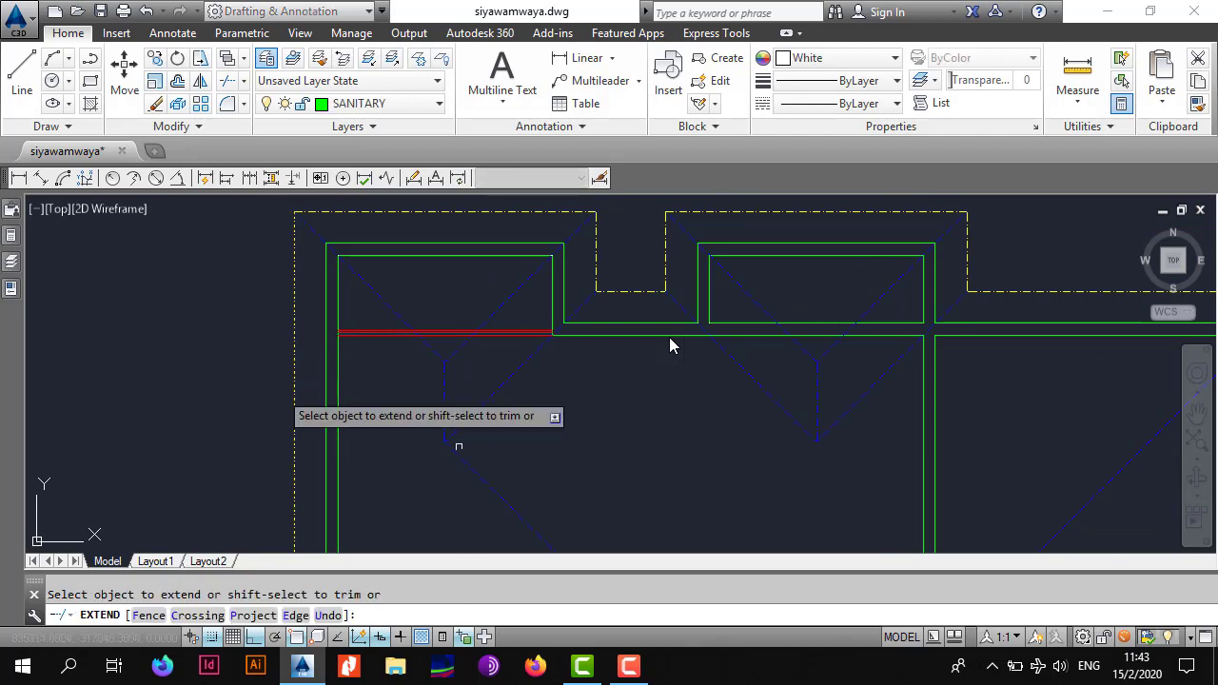
{"action": "key", "text": "Escape"}
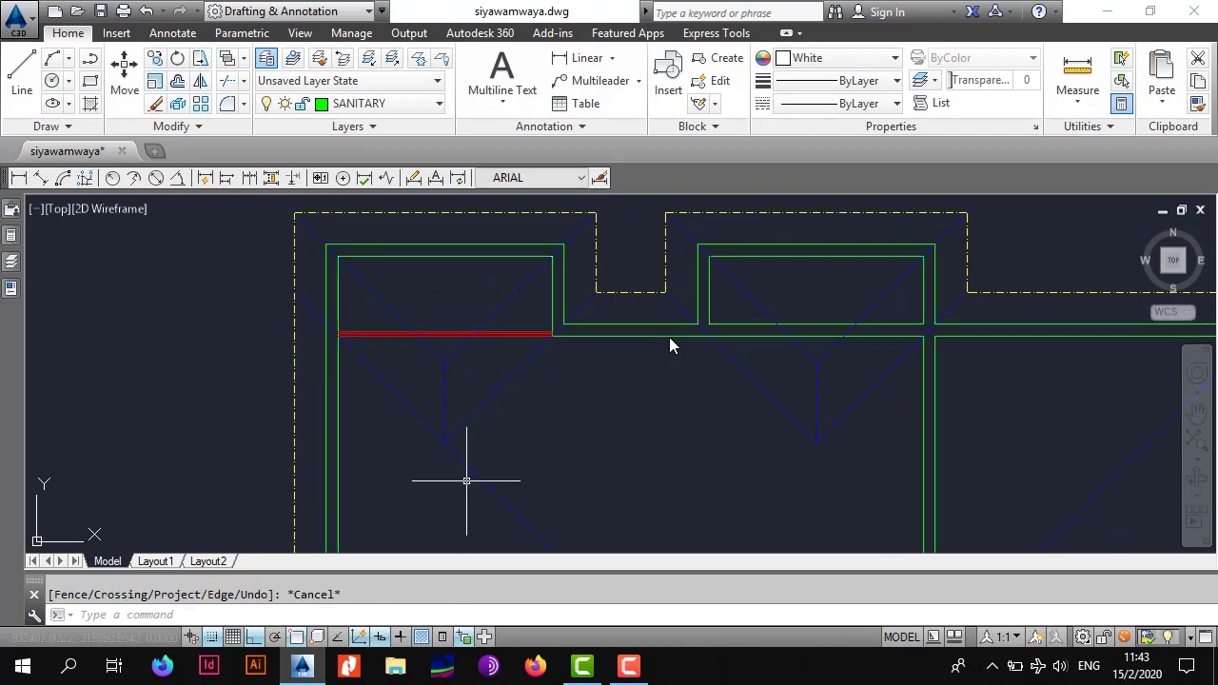
Step: Break the extended diagonal roof line near its junction with the left projection's valley lines
{"action": "type", "text": "brea"}
{"action": "key", "text": "Down"}
{"action": "key", "text": "Return"}
{"action": "left_click", "coordinate": [467, 464]}
{"action": "scroll", "coordinate": [455, 442], "scroll_direction": "up", "scroll_amount": 4}
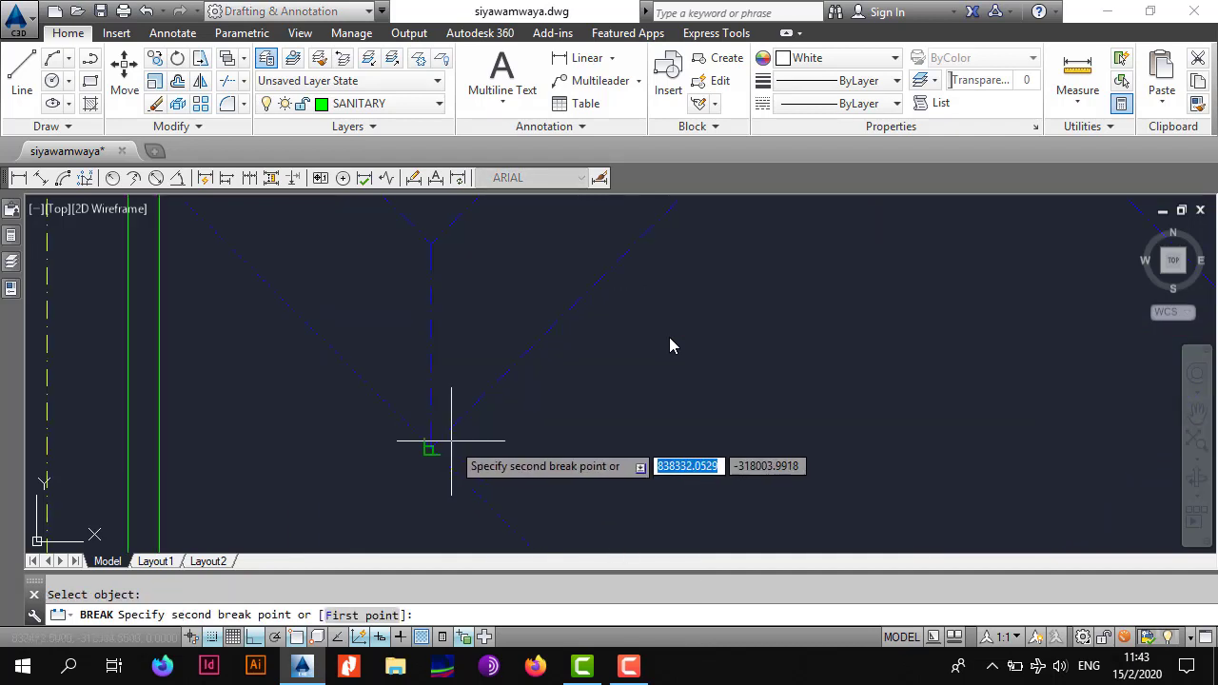
{"action": "left_click", "coordinate": [432, 447]}
{"action": "key", "text": "Escape"}
{"action": "left_click", "coordinate": [390, 399]}
{"action": "left_click", "coordinate": [383, 419]}
{"action": "key", "text": "Escape"}
Step: Stretch the lower diagonal segment's broken end back to the valley junction
{"action": "left_click", "coordinate": [500, 472]}
{"action": "left_click", "coordinate": [488, 517]}
{"action": "left_click", "coordinate": [487, 504]}
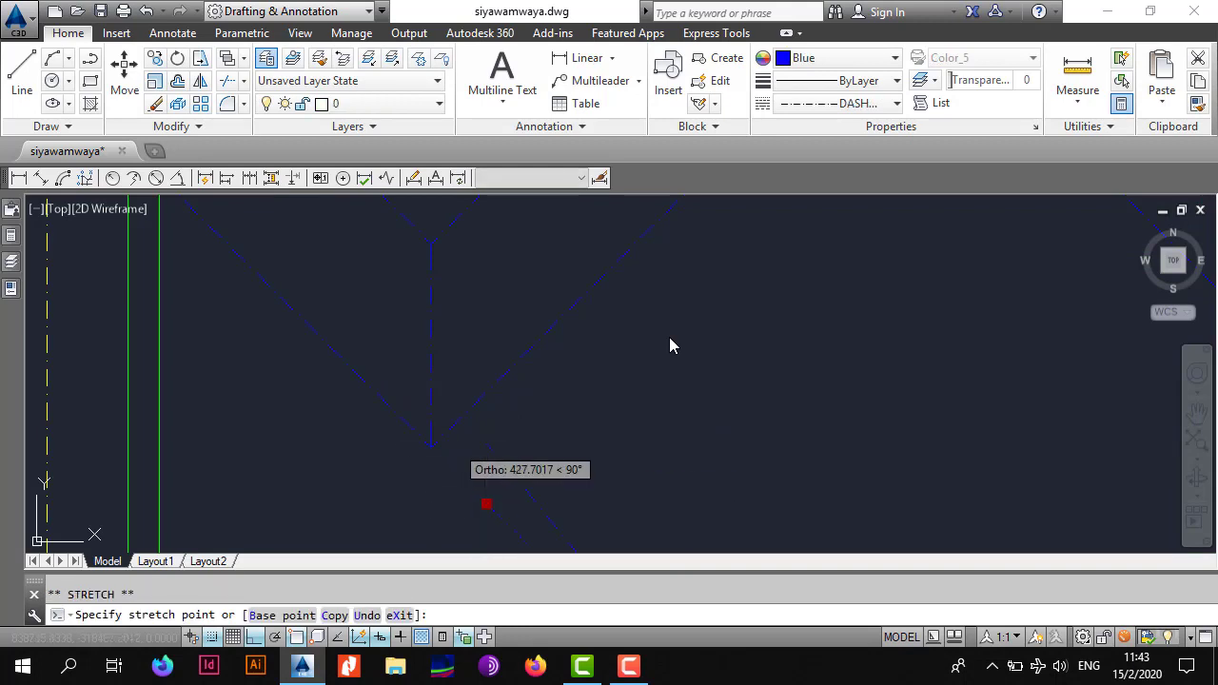
{"action": "left_click", "coordinate": [431, 446]}
{"action": "key", "text": "Escape"}
Step: Change the colour of the upper diagonal segment between the left eaves line and the valley junction to Color 11
{"action": "scroll", "coordinate": [441, 416], "scroll_direction": "down", "scroll_amount": 4}
{"action": "left_click", "coordinate": [393, 356]}
{"action": "left_click", "coordinate": [369, 392]}
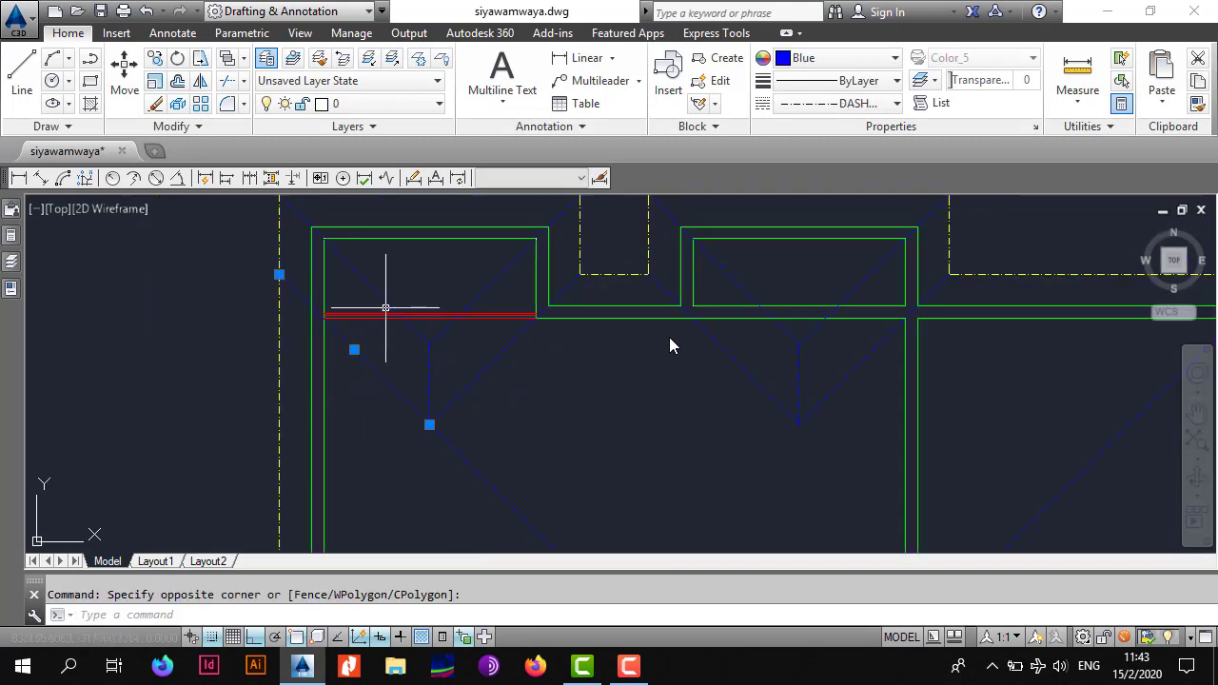
{"action": "left_click", "coordinate": [837, 58]}
{"action": "left_click", "coordinate": [833, 295]}
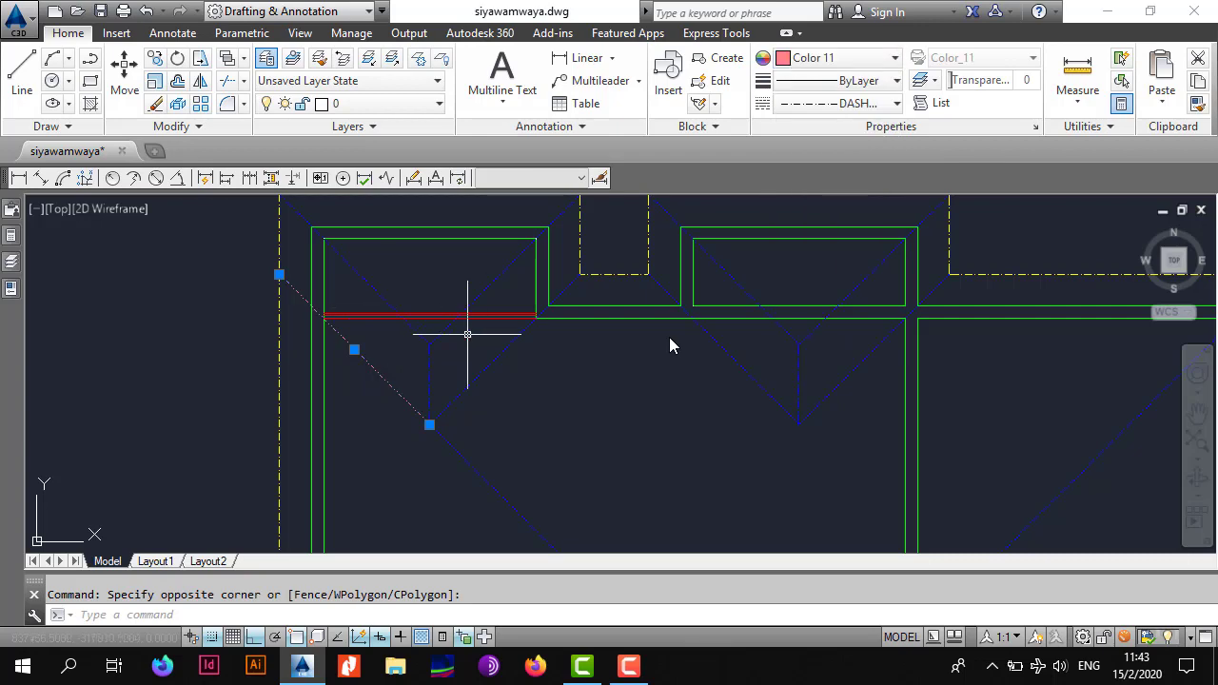
{"action": "key", "text": "Escape"}
{"action": "scroll", "coordinate": [432, 383], "scroll_direction": "down", "scroll_amount": 4}
{"action": "middle_click_drag", "start_coordinate": [430, 383], "coordinate": [436, 362]}
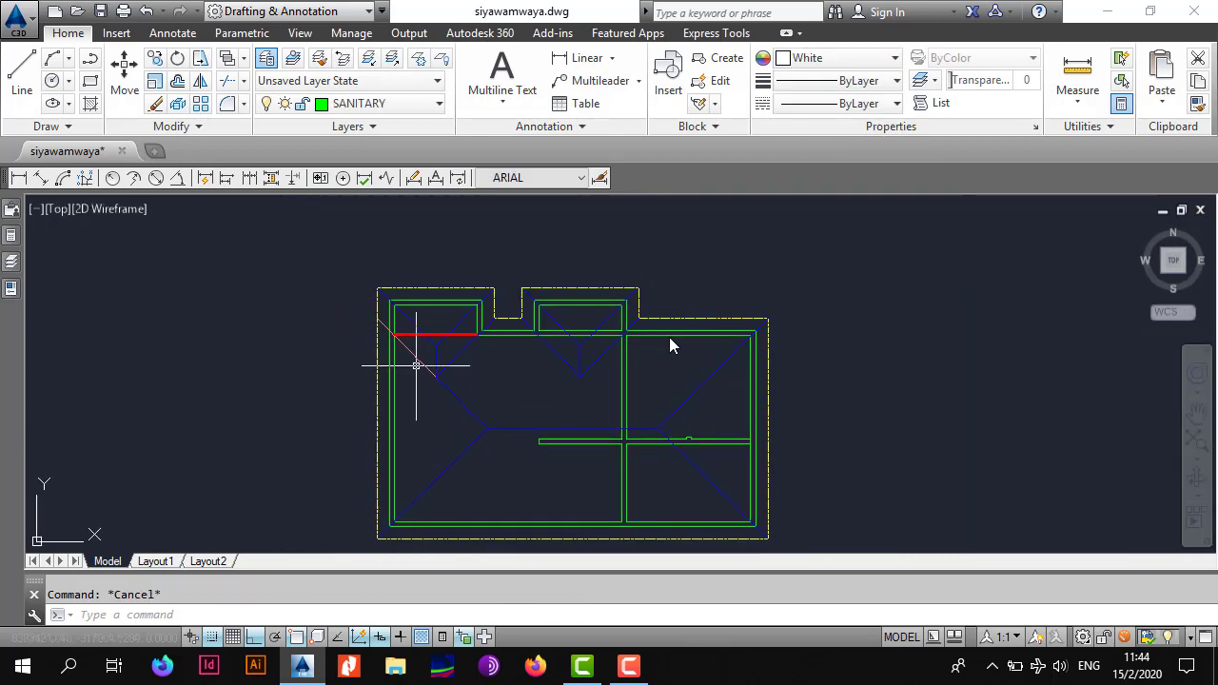
{"action": "scroll", "coordinate": [436, 362], "scroll_direction": "up", "scroll_amount": 3}
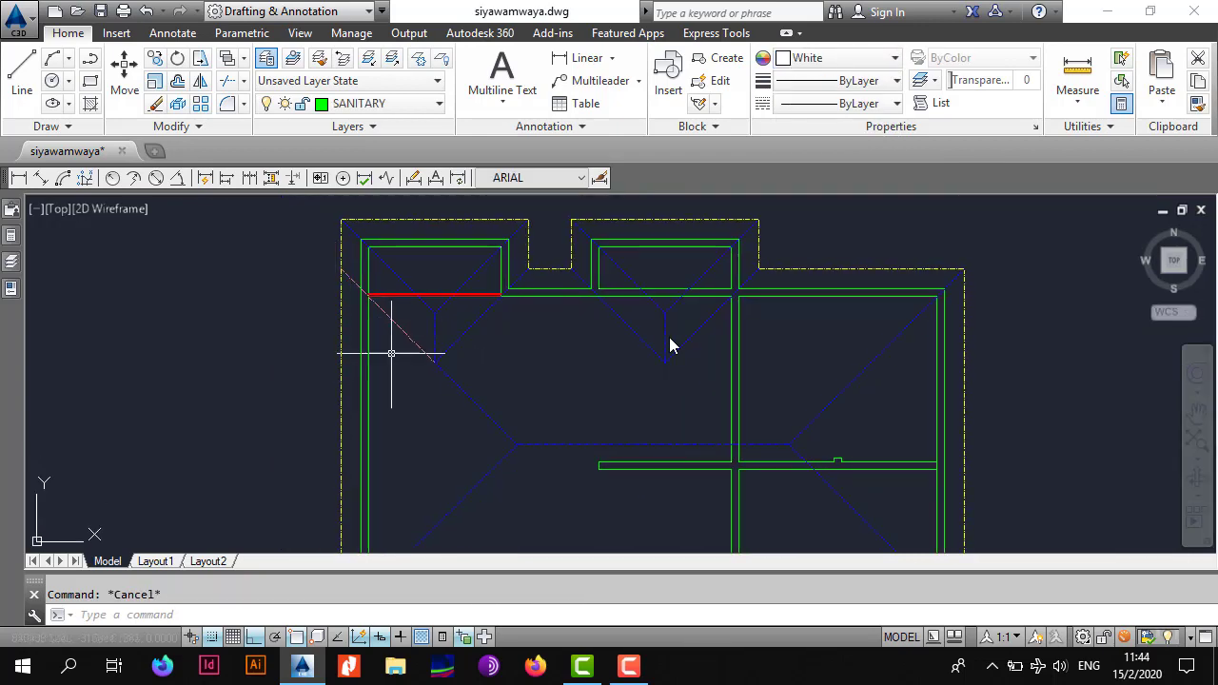
{"action": "scroll", "coordinate": [391, 353], "scroll_direction": "down", "scroll_amount": 2}
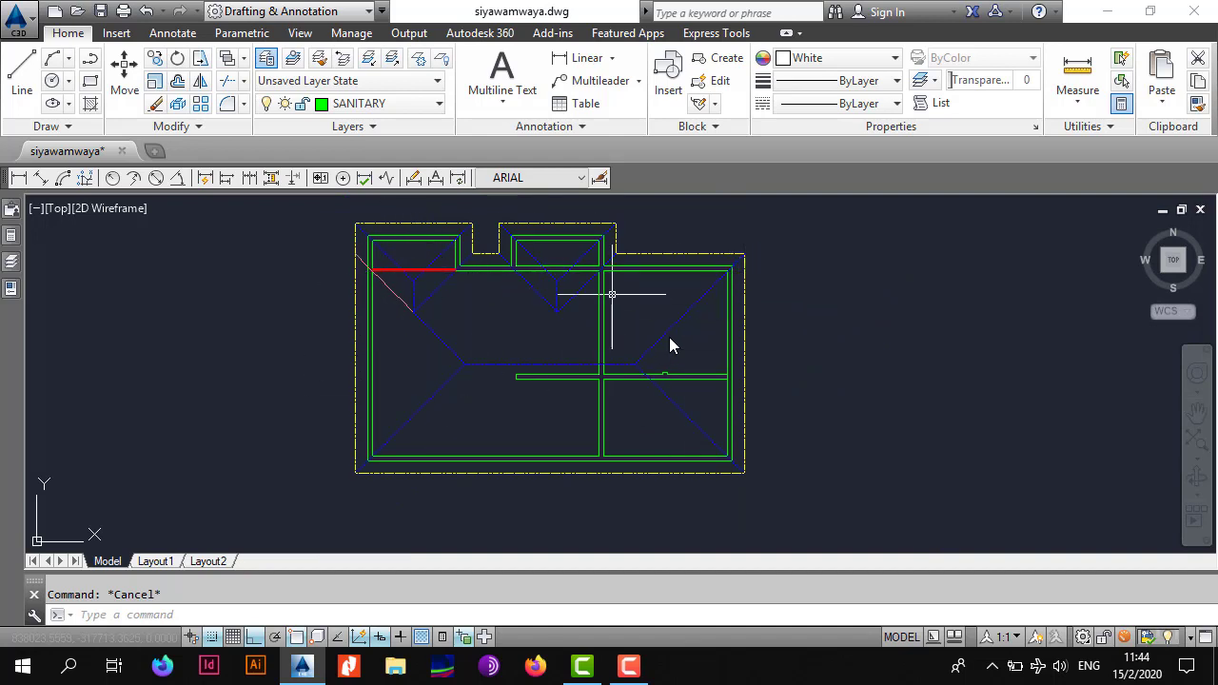
Step: Draw a vertical line through the ridge's right end, running between the lower and upper eaves lines
{"action": "middle_click_drag", "start_coordinate": [677, 301], "coordinate": [643, 331]}
{"action": "scroll", "coordinate": [670, 346], "scroll_direction": "up", "scroll_amount": 2}
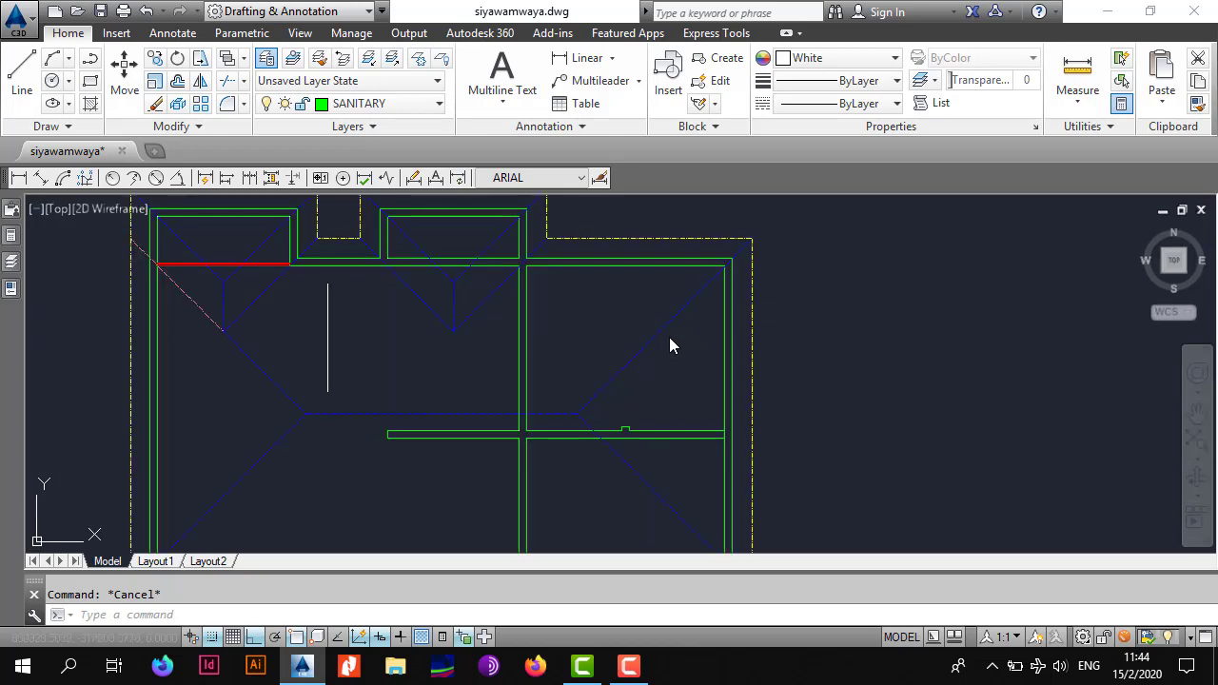
{"action": "left_click", "coordinate": [22, 75]}
{"action": "middle_click_drag", "start_coordinate": [550, 399], "coordinate": [553, 338]}
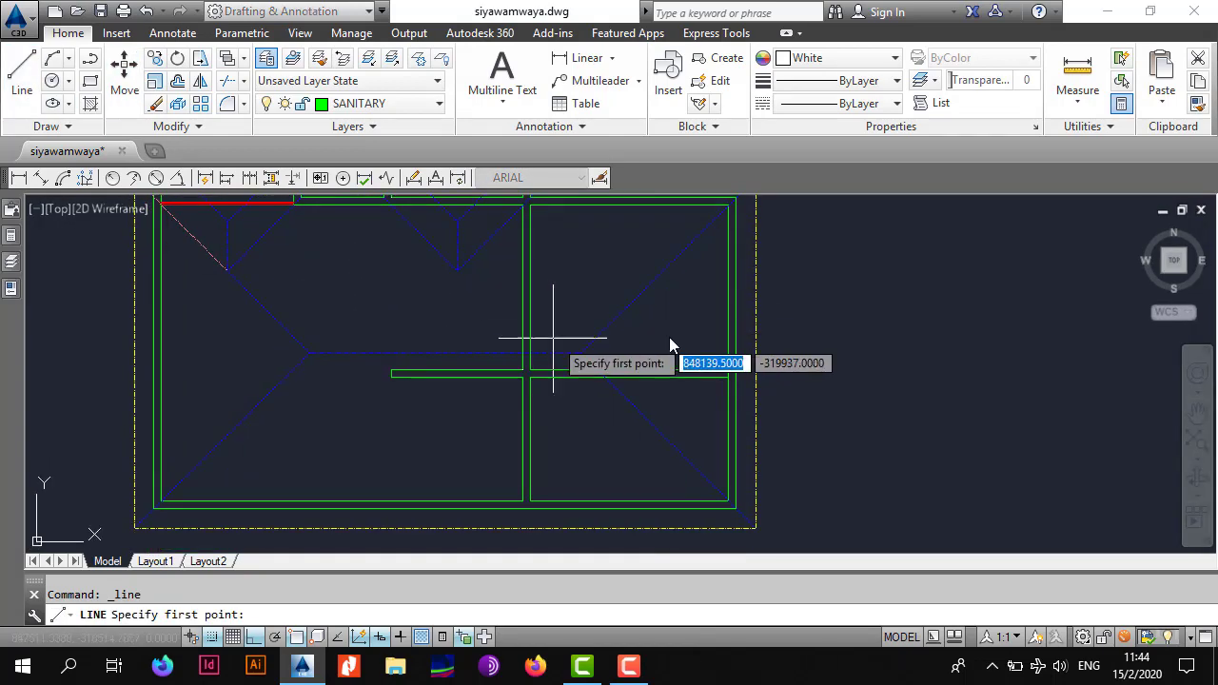
{"action": "scroll", "coordinate": [566, 286], "scroll_direction": "up", "scroll_amount": 2}
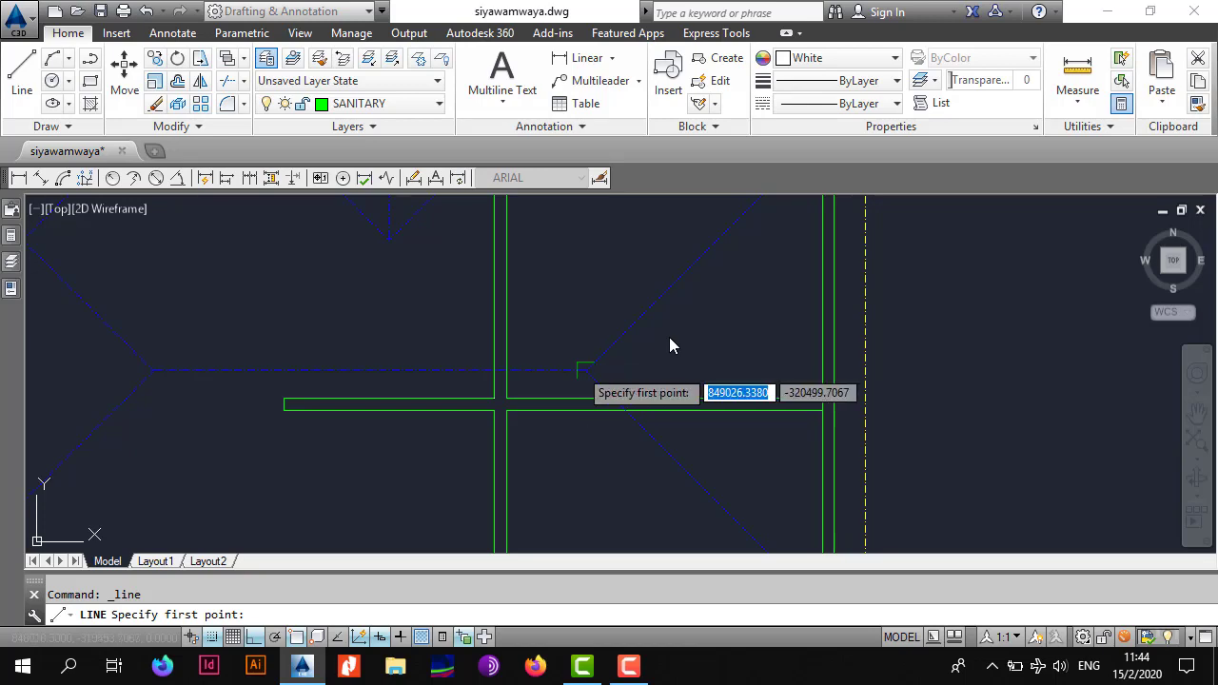
{"action": "left_click", "coordinate": [583, 370]}
{"action": "middle_click_drag", "start_coordinate": [571, 458], "coordinate": [596, 307]}
{"action": "scroll", "coordinate": [614, 494], "scroll_direction": "up", "scroll_amount": 4}
{"action": "left_click", "coordinate": [598, 506]}
{"action": "scroll", "coordinate": [607, 514], "scroll_direction": "down", "scroll_amount": 8}
{"action": "middle_click_drag", "start_coordinate": [612, 349], "coordinate": [577, 521]}
{"action": "scroll", "coordinate": [578, 521], "scroll_direction": "up", "scroll_amount": 4}
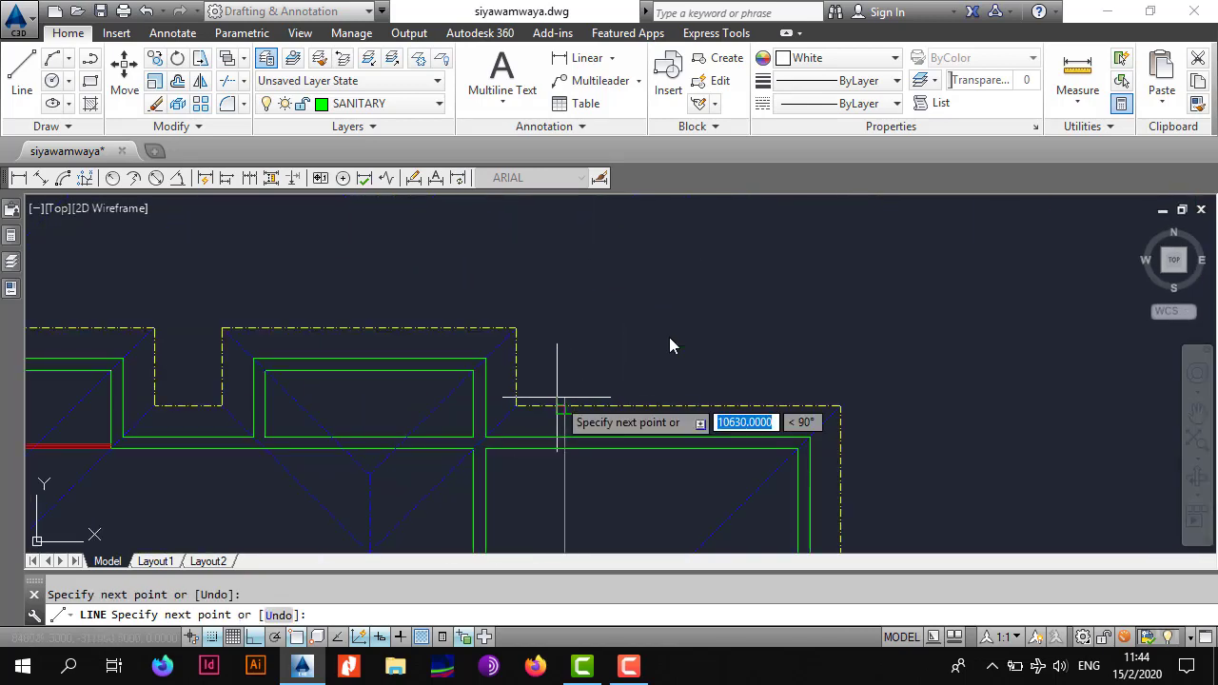
{"action": "left_click", "coordinate": [566, 405]}
{"action": "key", "text": "Escape"}
Step: Change the colour of the vertical line through the ridge end to Red
{"action": "scroll", "coordinate": [554, 457], "scroll_direction": "down", "scroll_amount": 2}
{"action": "middle_click_drag", "start_coordinate": [554, 457], "coordinate": [588, 288]}
{"action": "left_click", "coordinate": [611, 336]}
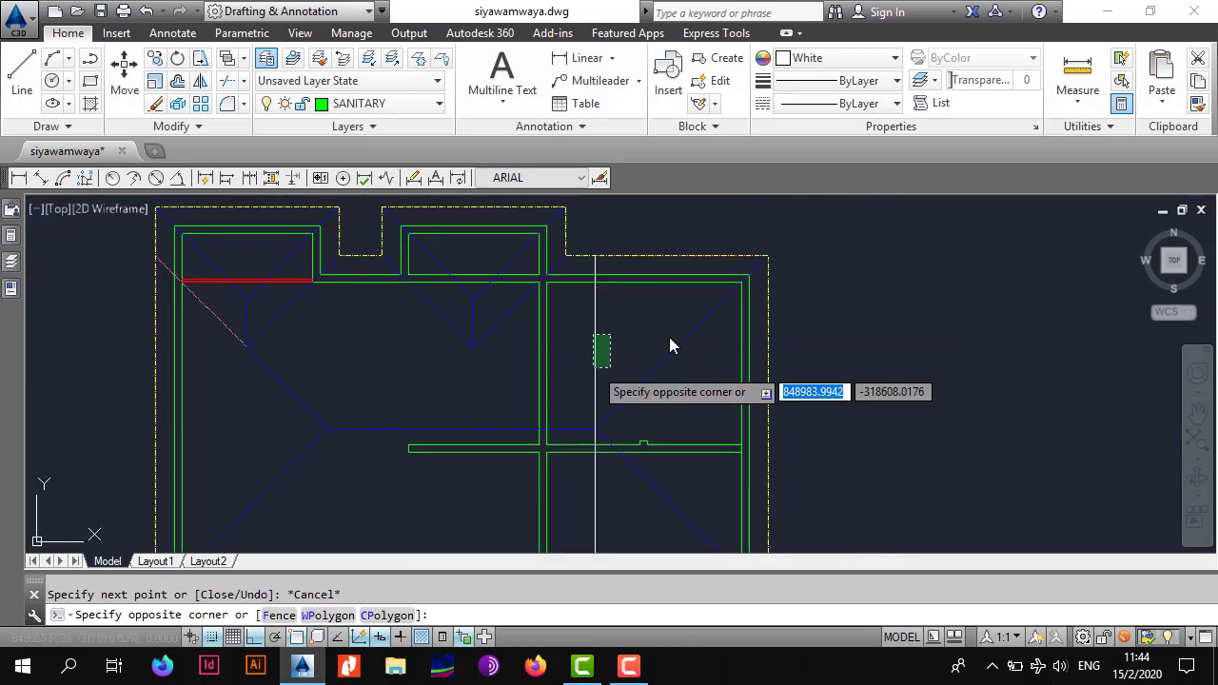
{"action": "left_click", "coordinate": [592, 371]}
{"action": "left_click", "coordinate": [838, 58]}
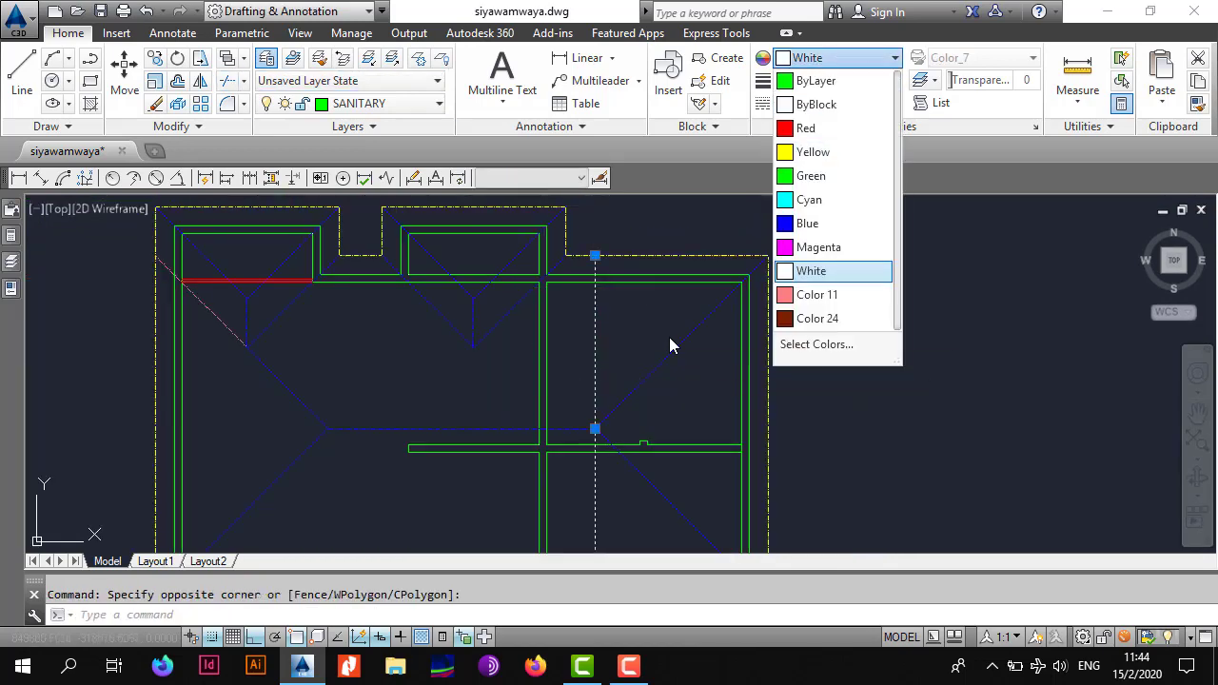
{"action": "left_click", "coordinate": [826, 128]}
{"action": "key", "text": "Escape"}
Step: Offset the red vertical line at the ridge's right end by 50 to the right
{"action": "left_click", "coordinate": [624, 315]}
{"action": "left_click", "coordinate": [585, 340]}
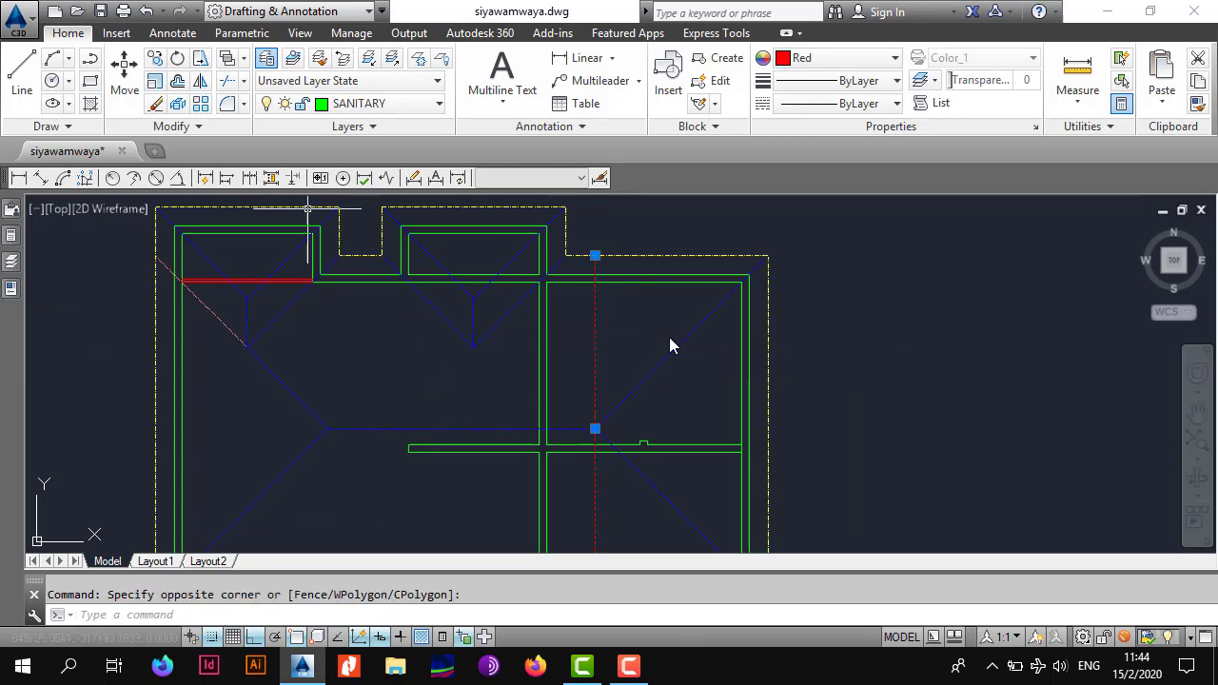
{"action": "type", "text": "o"}
{"action": "key", "text": "Return"}
{"action": "type", "text": "50"}
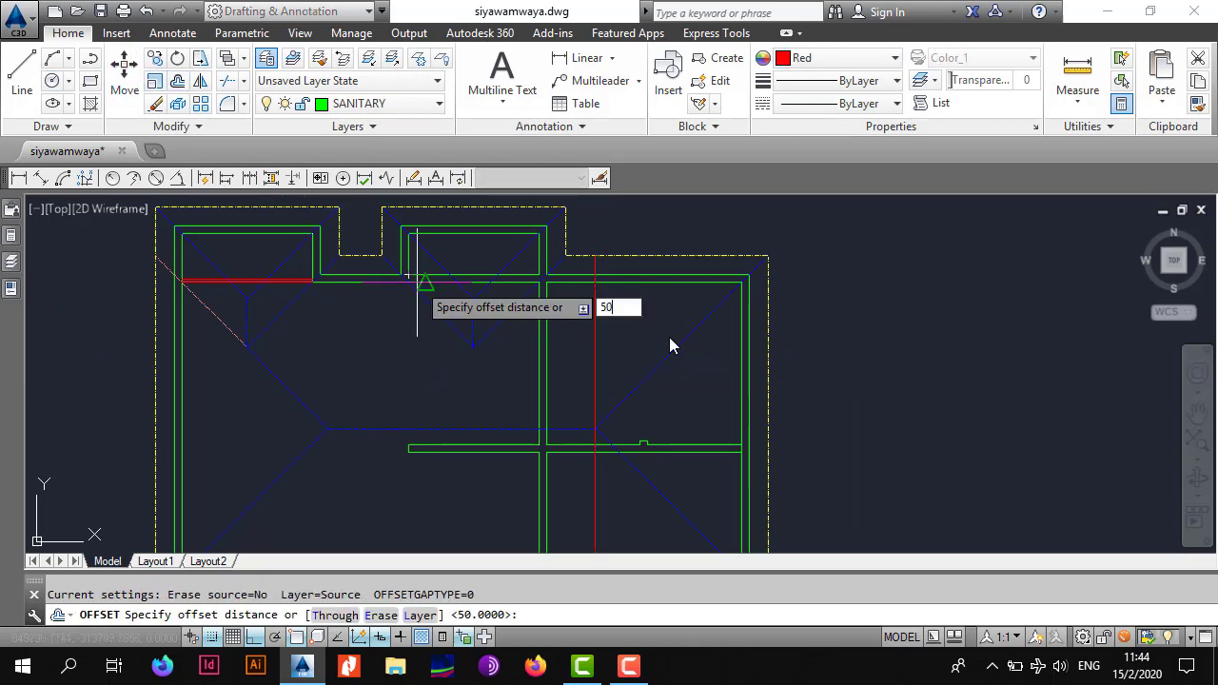
{"action": "key", "text": "Return"}
{"action": "left_click", "coordinate": [664, 334]}
{"action": "scroll", "coordinate": [613, 360], "scroll_direction": "up", "scroll_amount": 4}
{"action": "scroll", "coordinate": [613, 359], "scroll_direction": "down", "scroll_amount": 4}
{"action": "key", "text": "Escape"}
{"action": "middle_click_drag", "start_coordinate": [613, 359], "coordinate": [613, 320]}
{"action": "scroll", "coordinate": [671, 345], "scroll_direction": "up", "scroll_amount": 4}
{"action": "scroll", "coordinate": [671, 346], "scroll_direction": "down", "scroll_amount": 4}
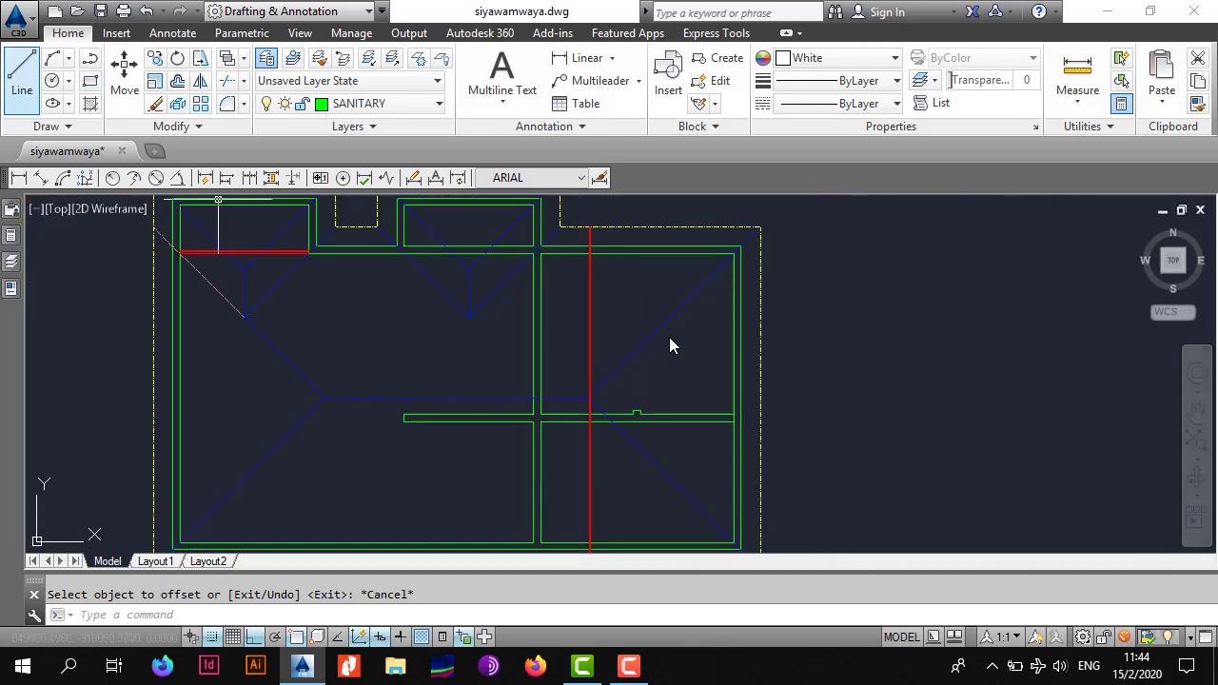
Step: Draw a vertical line along the right wall's inner face, from the lower inner corner to the upper inner corner
{"action": "left_click", "coordinate": [21, 75]}
{"action": "middle_click_drag", "start_coordinate": [576, 388], "coordinate": [566, 351]}
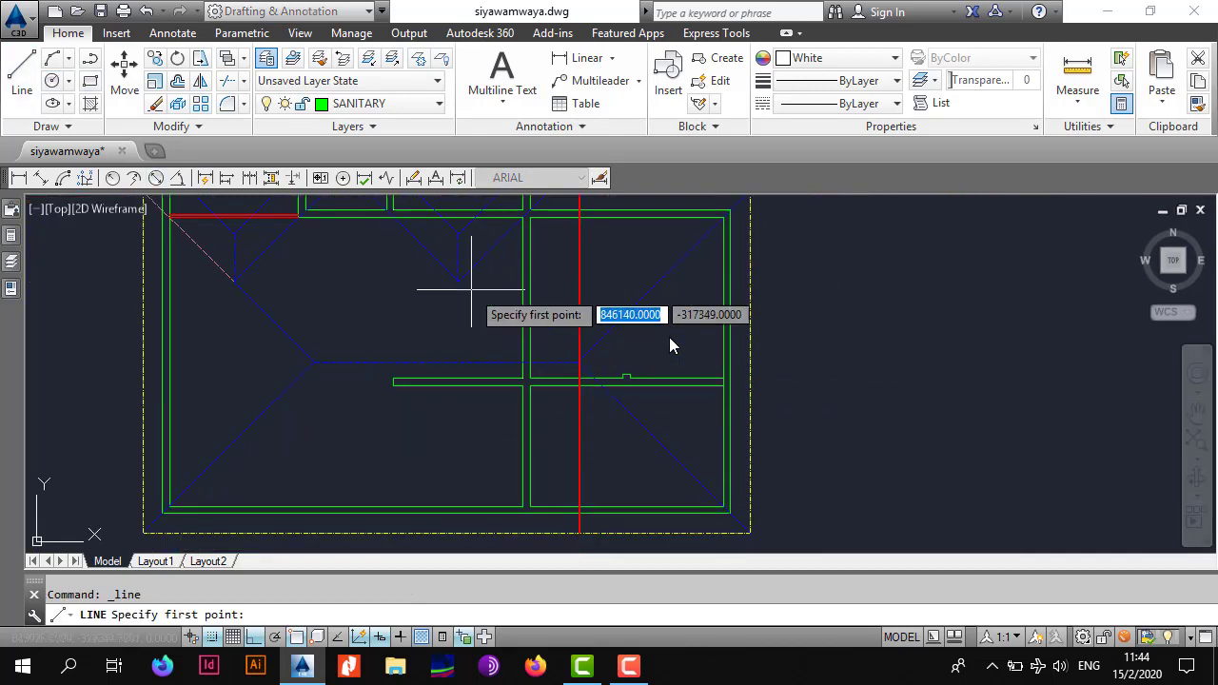
{"action": "scroll", "coordinate": [730, 514], "scroll_direction": "up", "scroll_amount": 4}
{"action": "left_click", "coordinate": [713, 490]}
{"action": "scroll", "coordinate": [710, 325], "scroll_direction": "down", "scroll_amount": 2}
{"action": "middle_click_drag", "start_coordinate": [710, 314], "coordinate": [685, 471]}
{"action": "middle_click_drag", "start_coordinate": [688, 285], "coordinate": [669, 489]}
{"action": "scroll", "coordinate": [669, 349], "scroll_direction": "up", "scroll_amount": 4}
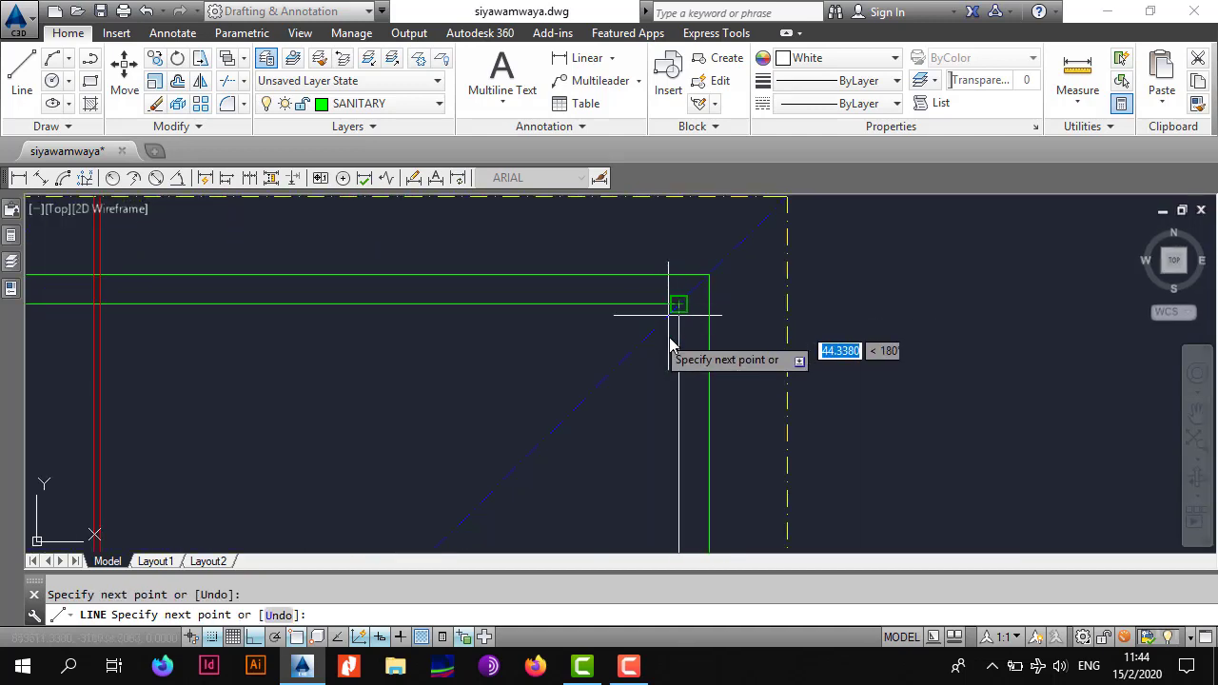
{"action": "key", "text": "Escape"}
Step: Offset the line on the right wall's inner face by 1500 to the left, into the room
{"action": "left_click", "coordinate": [679, 405]}
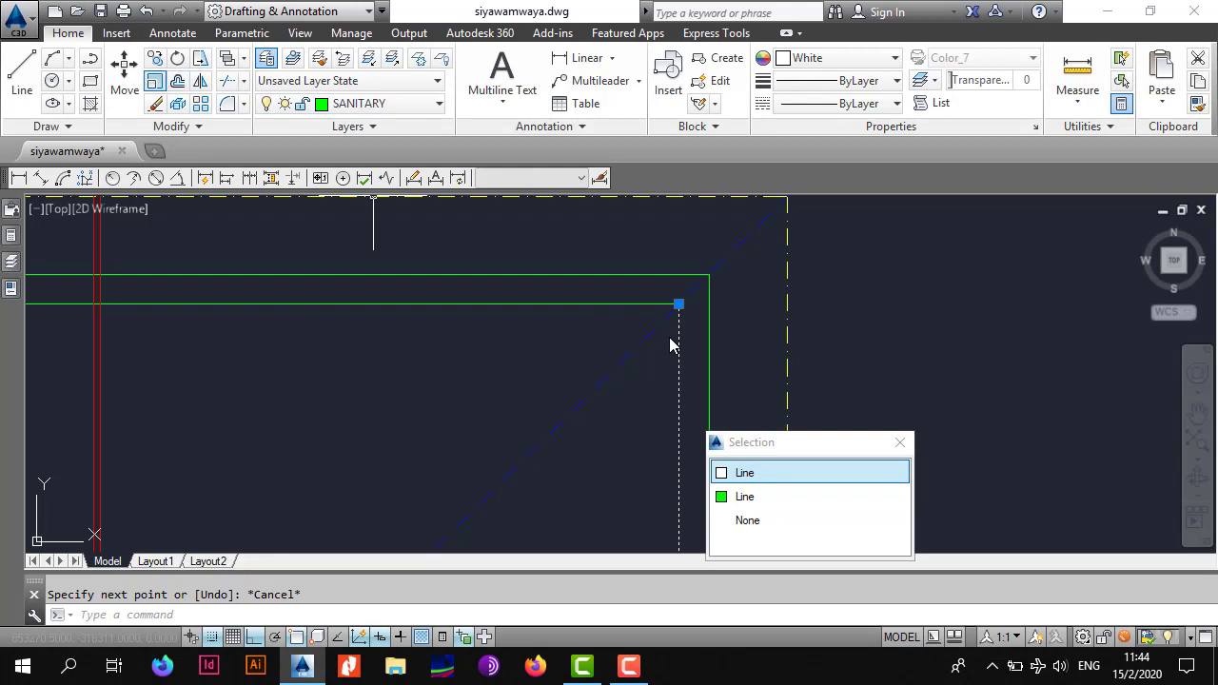
{"action": "left_click", "coordinate": [178, 81]}
{"action": "type", "text": "1500"}
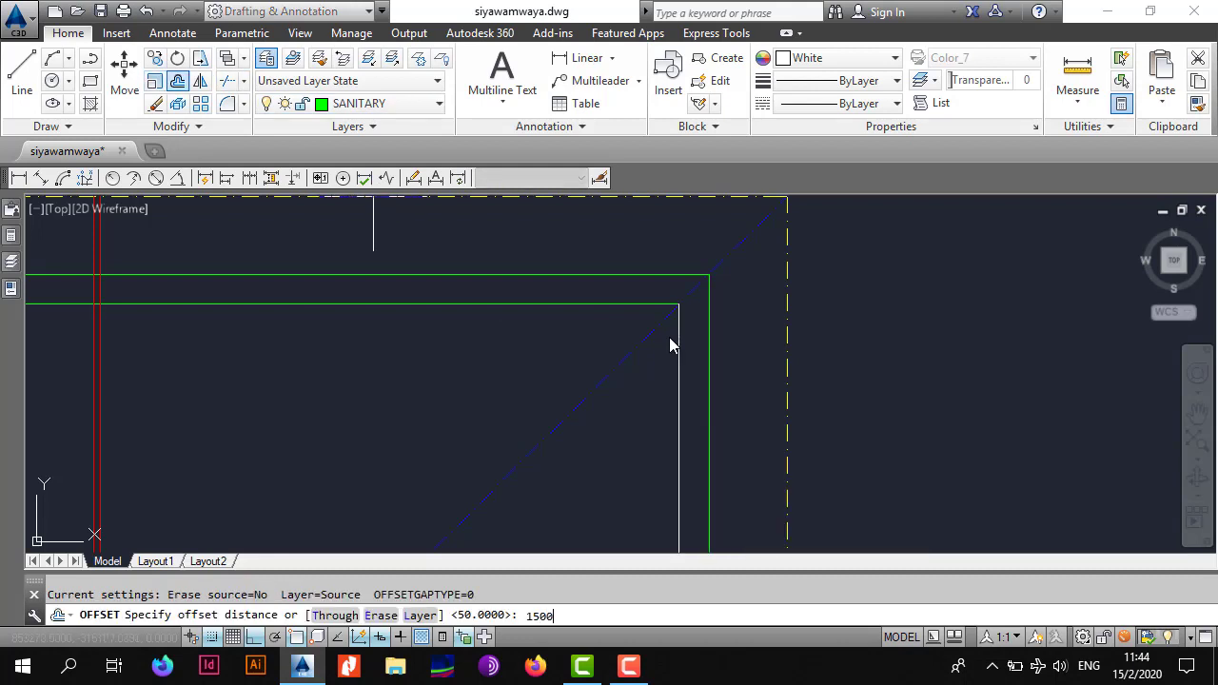
{"action": "key", "text": "Return"}
{"action": "middle_click_drag", "start_coordinate": [209, 437], "coordinate": [305, 315]}
{"action": "scroll", "coordinate": [425, 285], "scroll_direction": "down", "scroll_amount": 2}
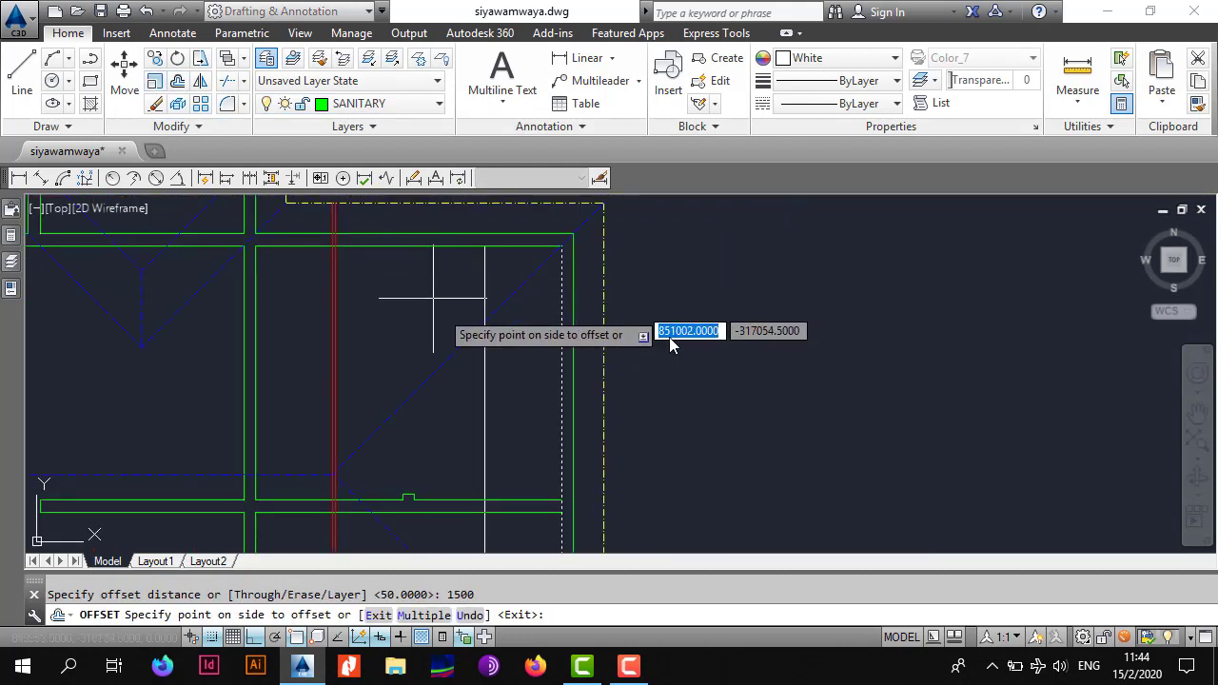
{"action": "left_click", "coordinate": [407, 331]}
{"action": "key", "text": "Escape"}
Step: Stretch the upper end of the offset vertical line up to the upper eaves line
{"action": "middle_click_drag", "start_coordinate": [479, 262], "coordinate": [467, 360]}
{"action": "left_click", "coordinate": [471, 361]}
{"action": "left_click", "coordinate": [462, 362]}
{"action": "left_click", "coordinate": [471, 345]}
{"action": "left_click", "coordinate": [472, 343]}
{"action": "left_click", "coordinate": [472, 301]}
{"action": "key", "text": "Escape"}
Step: Stretch the lower end of the offset vertical line down to the lower eaves line
{"action": "scroll", "coordinate": [466, 289], "scroll_direction": "down", "scroll_amount": 4}
{"action": "scroll", "coordinate": [457, 462], "scroll_direction": "up", "scroll_amount": 4}
{"action": "middle_click_drag", "start_coordinate": [465, 457], "coordinate": [478, 329]}
{"action": "left_click", "coordinate": [503, 366]}
{"action": "left_click", "coordinate": [484, 360]}
{"action": "left_click", "coordinate": [494, 379]}
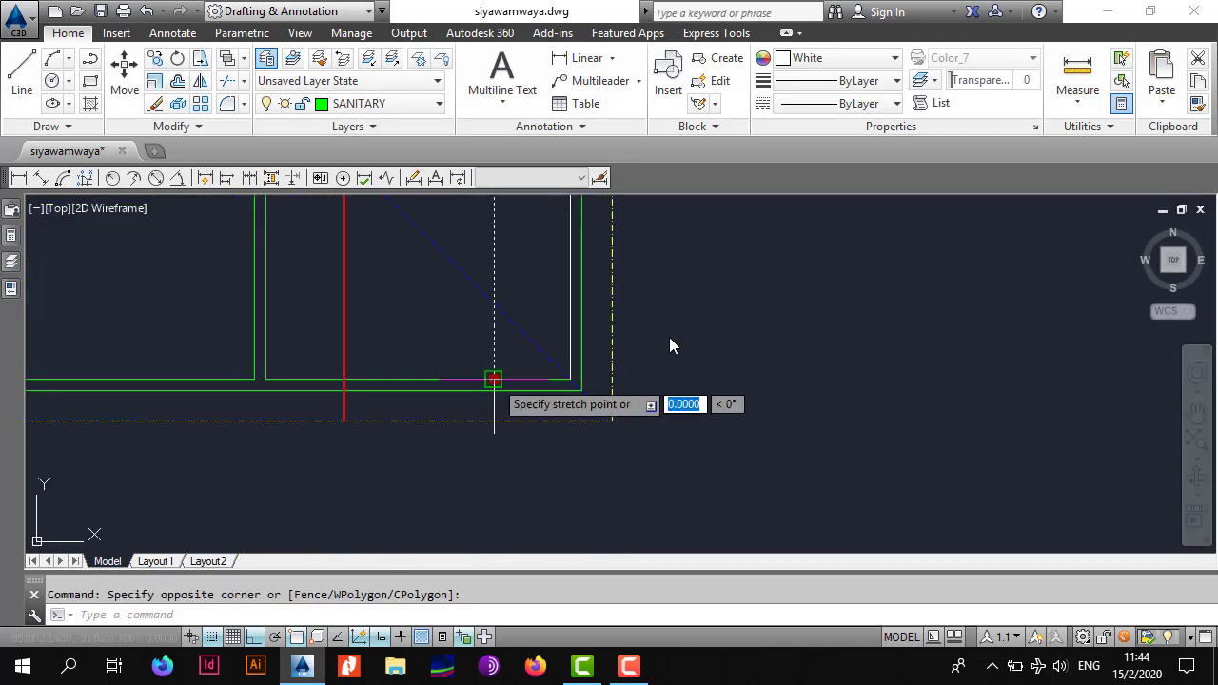
{"action": "left_click", "coordinate": [494, 421]}
{"action": "key", "text": "Escape"}
Step: Delete the white construction line lying on the right wall's inner face
{"action": "middle_click_drag", "start_coordinate": [558, 283], "coordinate": [547, 344]}
{"action": "left_click", "coordinate": [558, 344]}
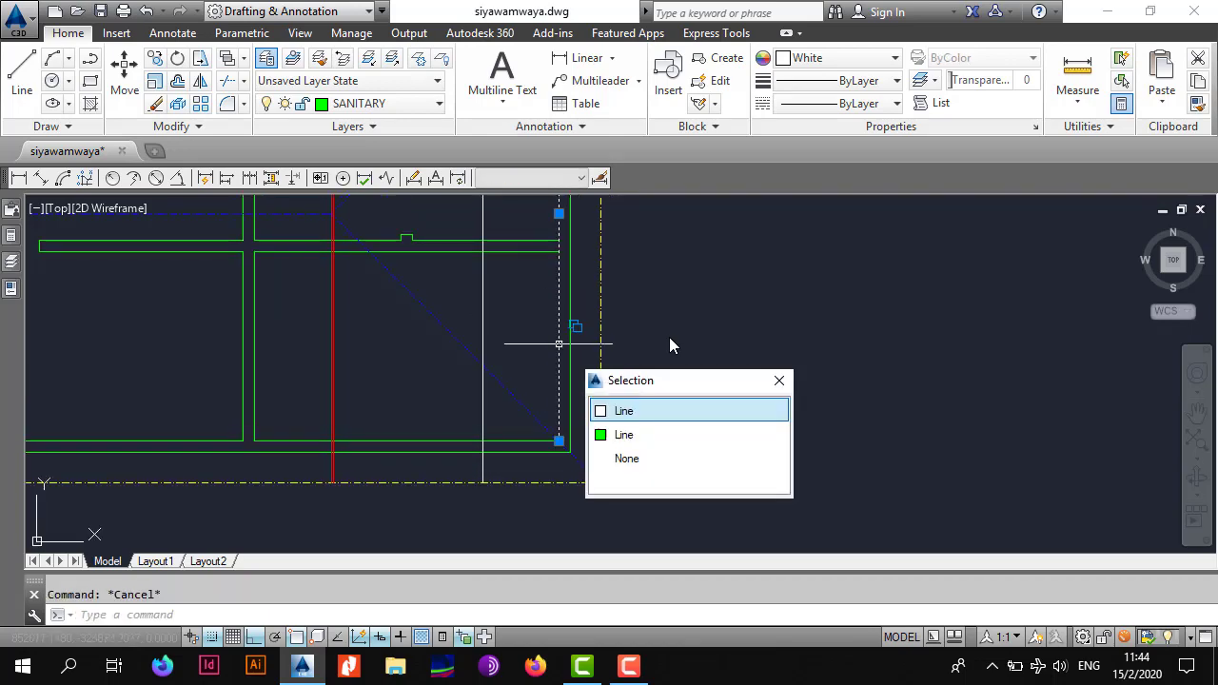
{"action": "key", "text": "Delete"}
{"action": "scroll", "coordinate": [575, 319], "scroll_direction": "down", "scroll_amount": 6}
{"action": "middle_click_drag", "start_coordinate": [569, 288], "coordinate": [554, 365]}
{"action": "scroll", "coordinate": [552, 365], "scroll_direction": "up", "scroll_amount": 6}
{"action": "scroll", "coordinate": [532, 351], "scroll_direction": "down", "scroll_amount": 2}
{"action": "scroll", "coordinate": [670, 345], "scroll_direction": "down", "scroll_amount": 2}
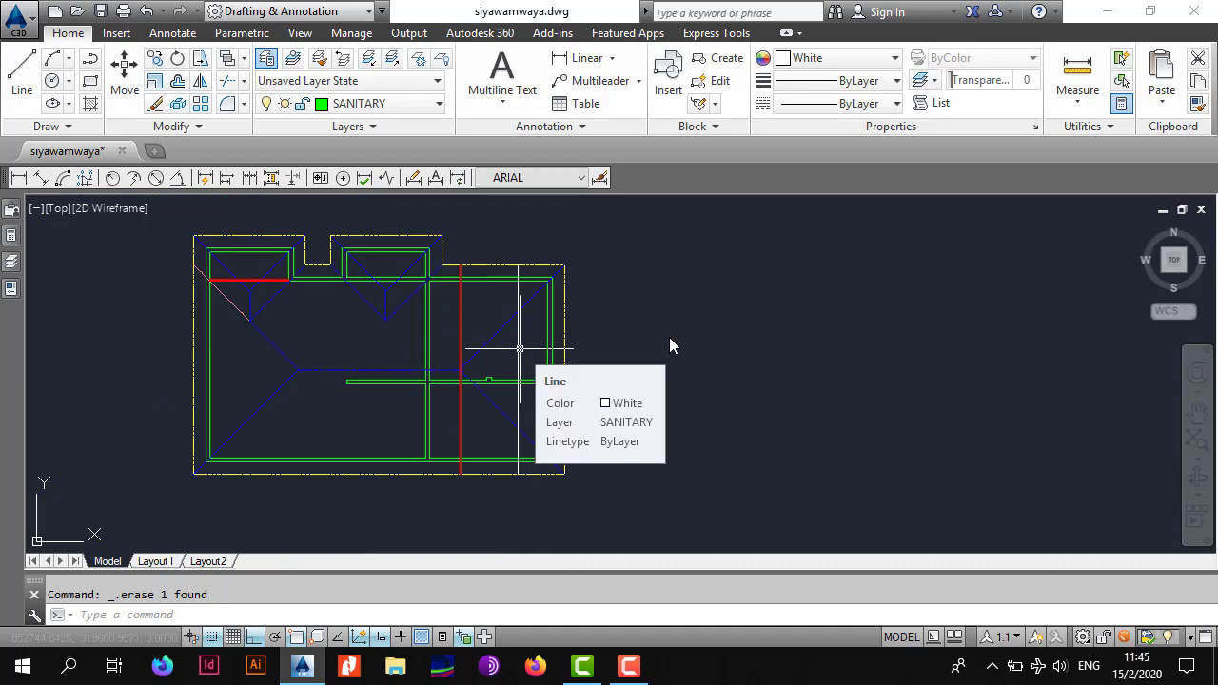
Step: Offset the remaining white vertical line near the right wall by 50 to the right
{"action": "scroll", "coordinate": [519, 348], "scroll_direction": "up", "scroll_amount": 2}
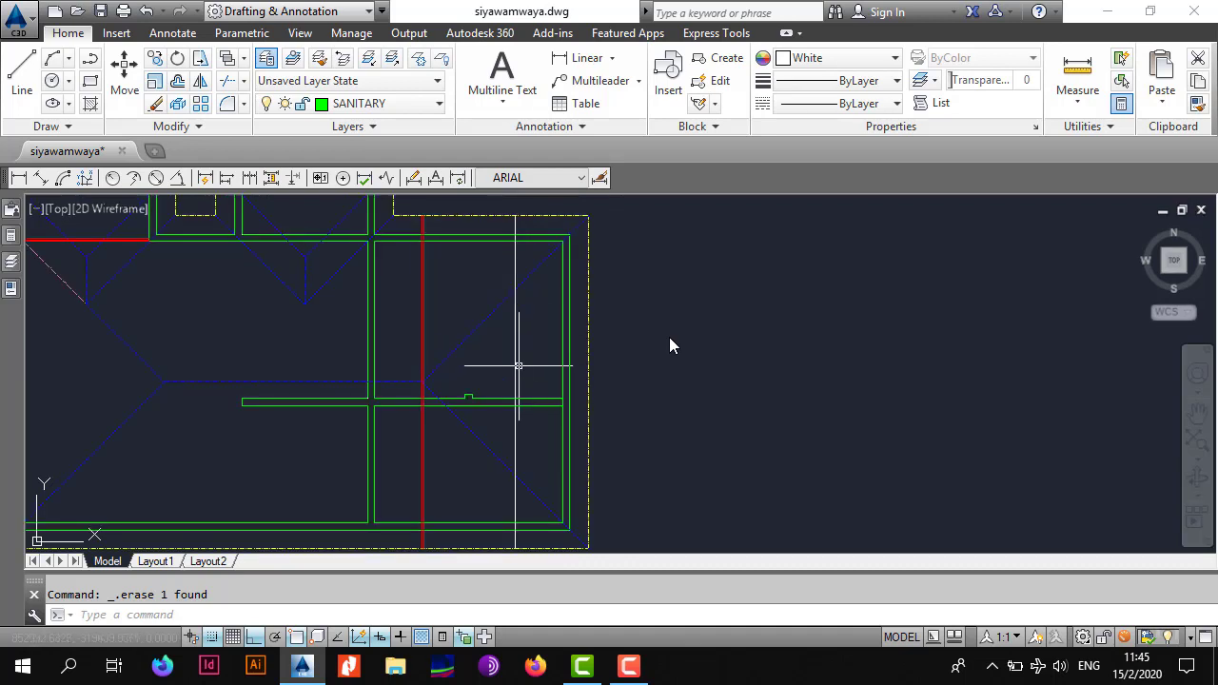
{"action": "scroll", "coordinate": [520, 365], "scroll_direction": "up", "scroll_amount": 2}
{"action": "left_click", "coordinate": [535, 337]}
{"action": "left_click", "coordinate": [492, 369]}
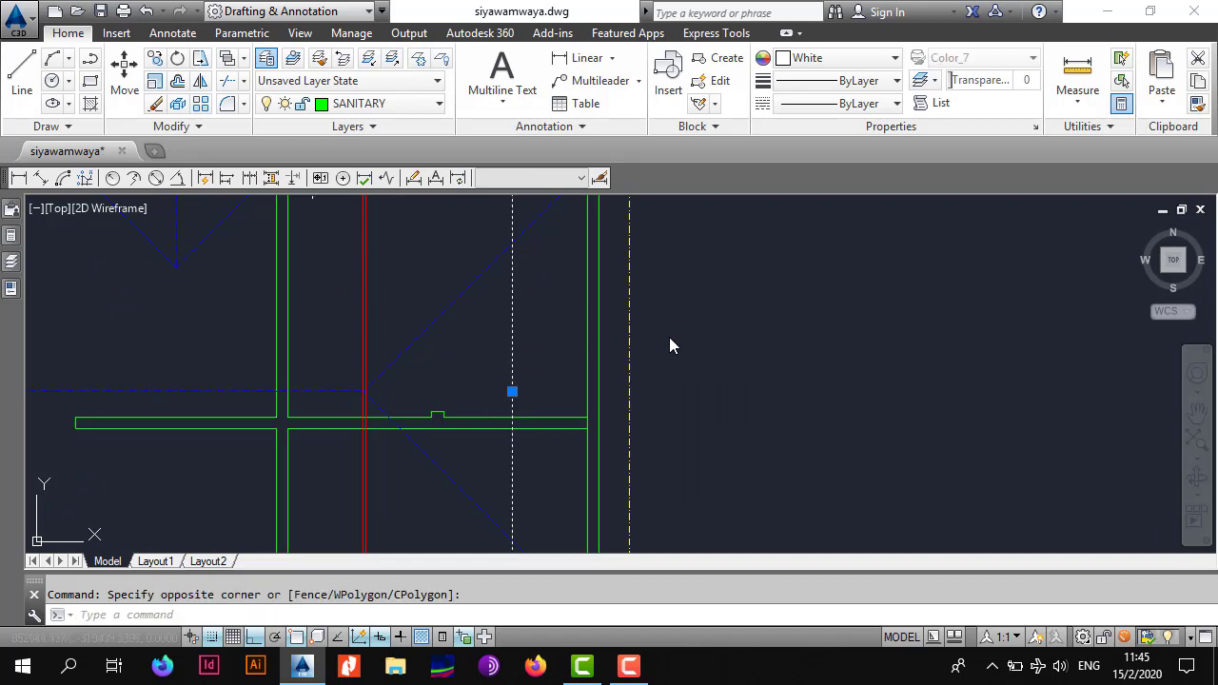
{"action": "left_click", "coordinate": [178, 81]}
{"action": "type", "text": "5"}
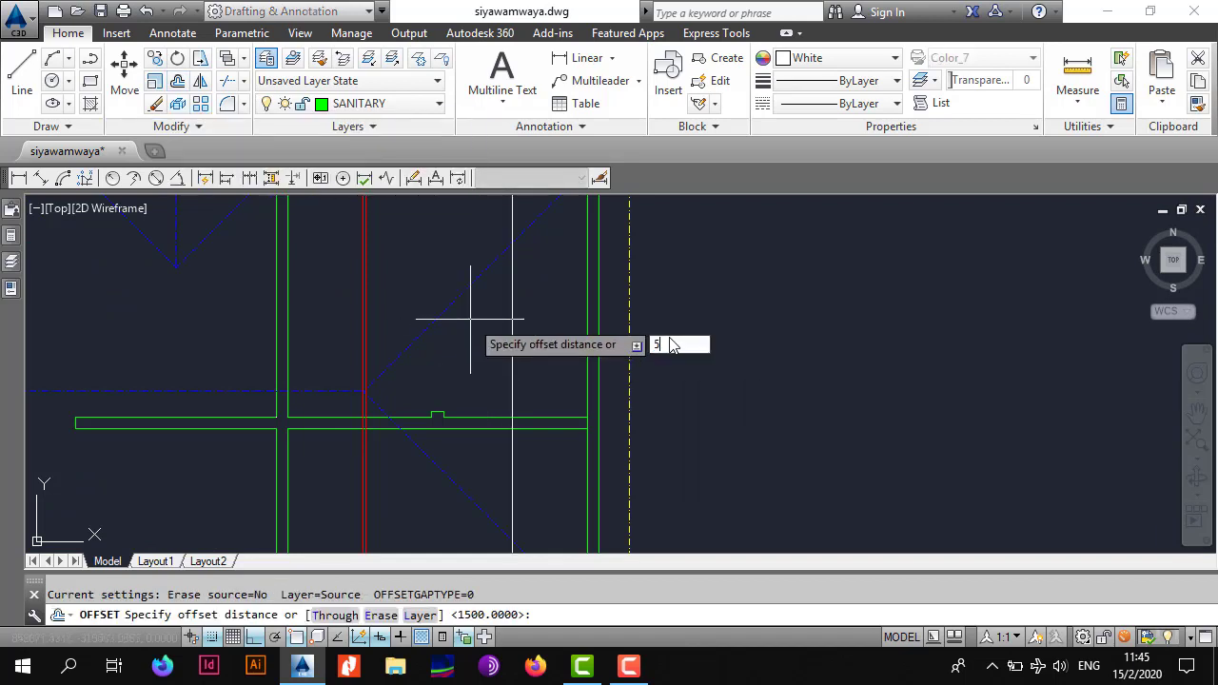
{"action": "key", "text": "Return"}
{"action": "left_click", "coordinate": [601, 403]}
{"action": "key", "text": "Escape"}
Step: Change the colour of both white vertical lines near the right wall to Red
{"action": "left_click", "coordinate": [545, 322]}
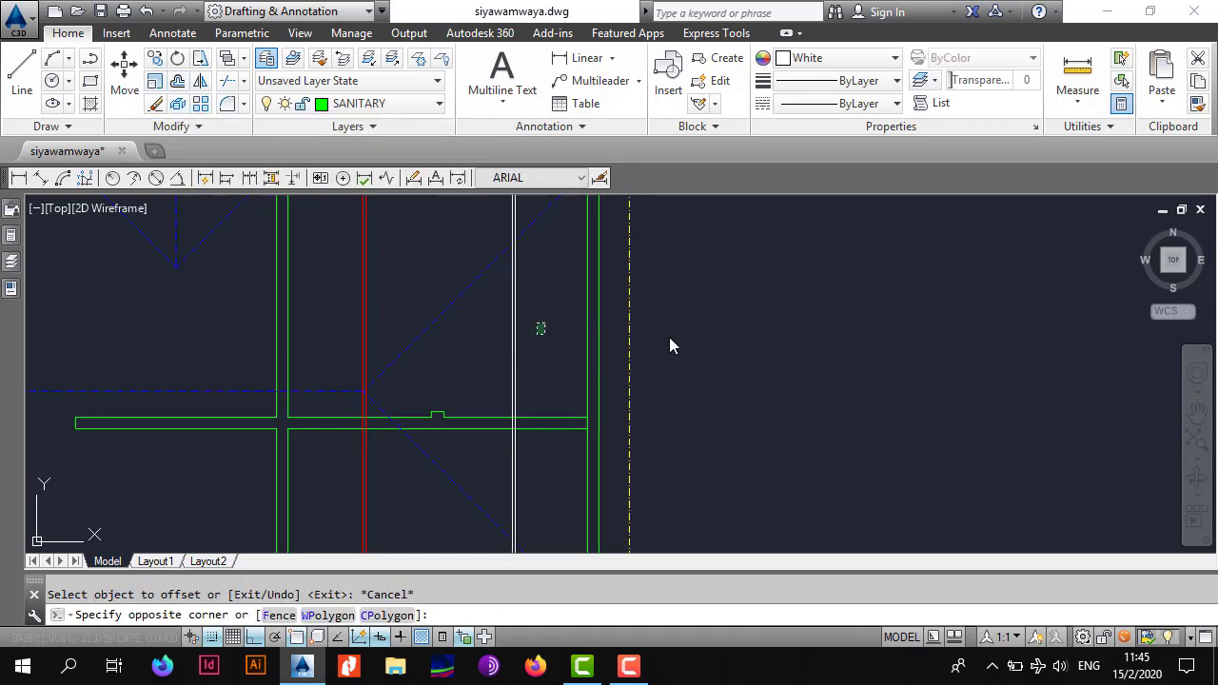
{"action": "left_click", "coordinate": [508, 369]}
{"action": "left_click", "coordinate": [838, 58]}
{"action": "left_click", "coordinate": [807, 127]}
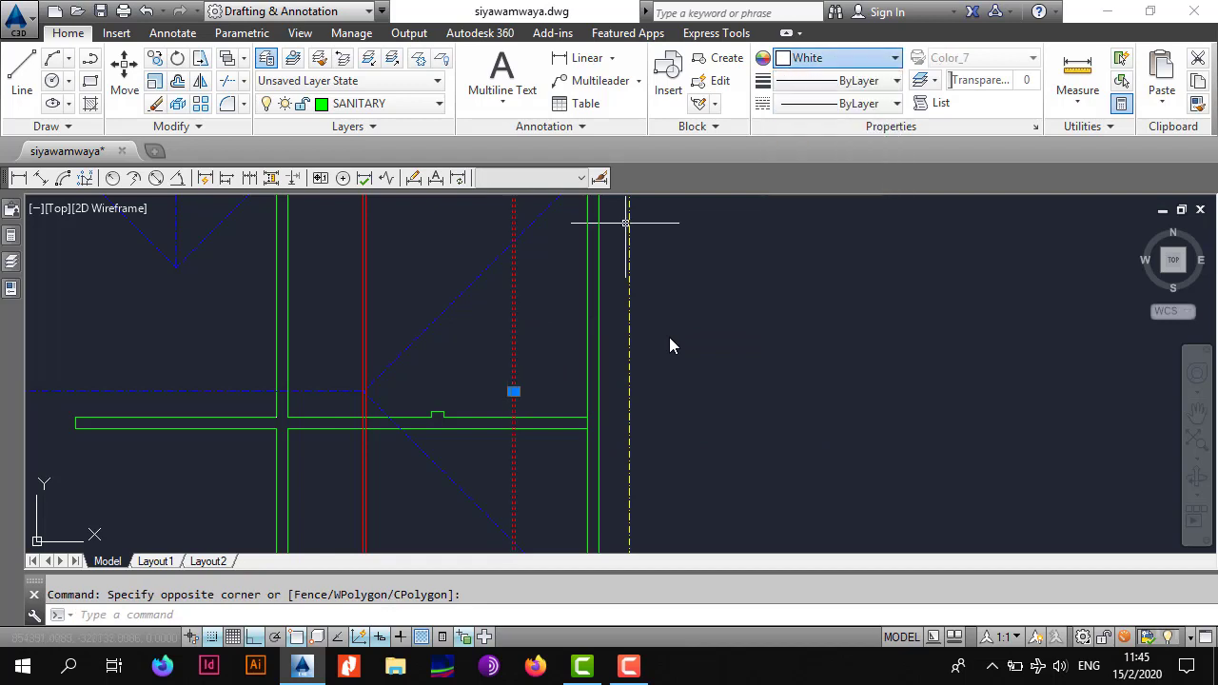
{"action": "key", "text": "Escape"}
{"action": "scroll", "coordinate": [514, 391], "scroll_direction": "down", "scroll_amount": 2}
{"action": "middle_click_drag", "start_coordinate": [507, 353], "coordinate": [510, 347]}
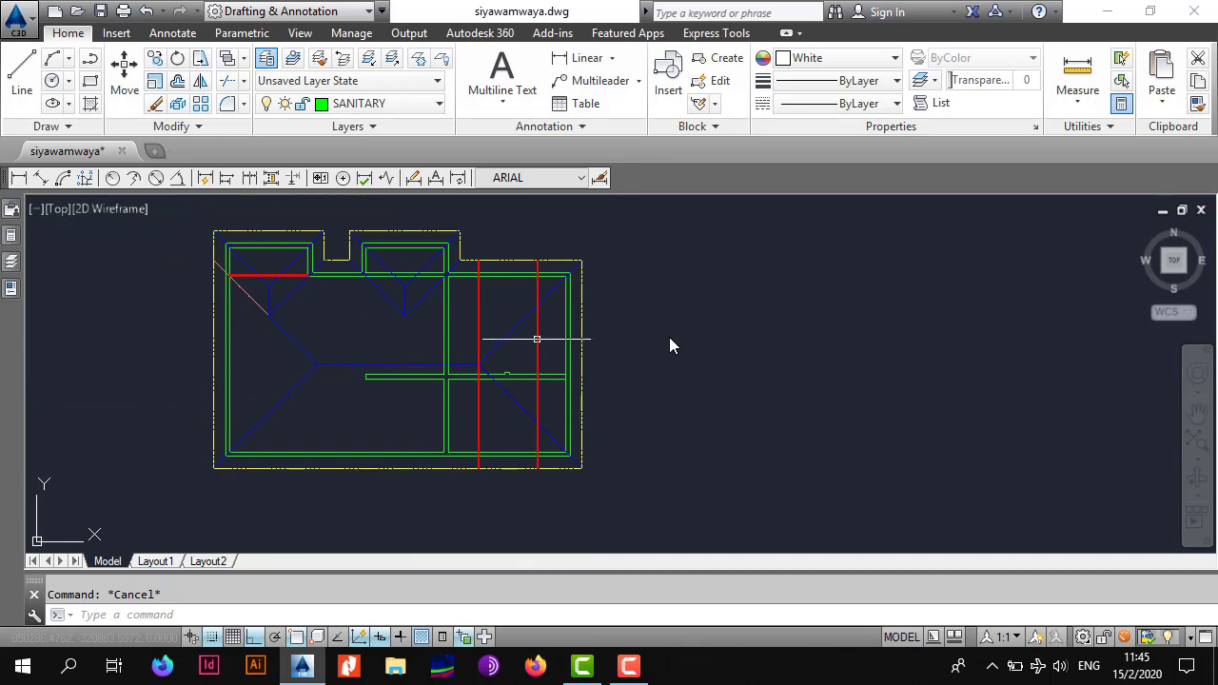
Step: Draw a vertical line from the midpoint of the horizontal ridge down to the lower eaves line
{"action": "left_click", "coordinate": [22, 73]}
{"action": "scroll", "coordinate": [317, 360], "scroll_direction": "up", "scroll_amount": 2}
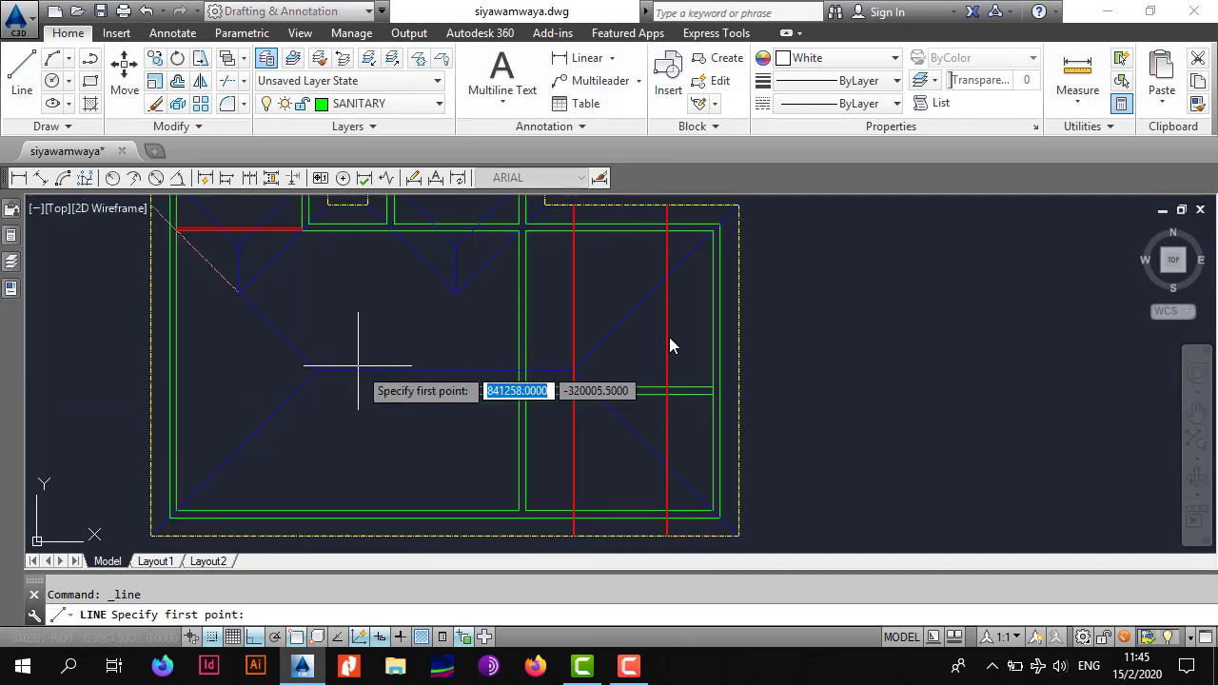
{"action": "left_click", "coordinate": [444, 367]}
{"action": "scroll", "coordinate": [434, 500], "scroll_direction": "up", "scroll_amount": 2}
{"action": "middle_click_drag", "start_coordinate": [434, 500], "coordinate": [463, 435]}
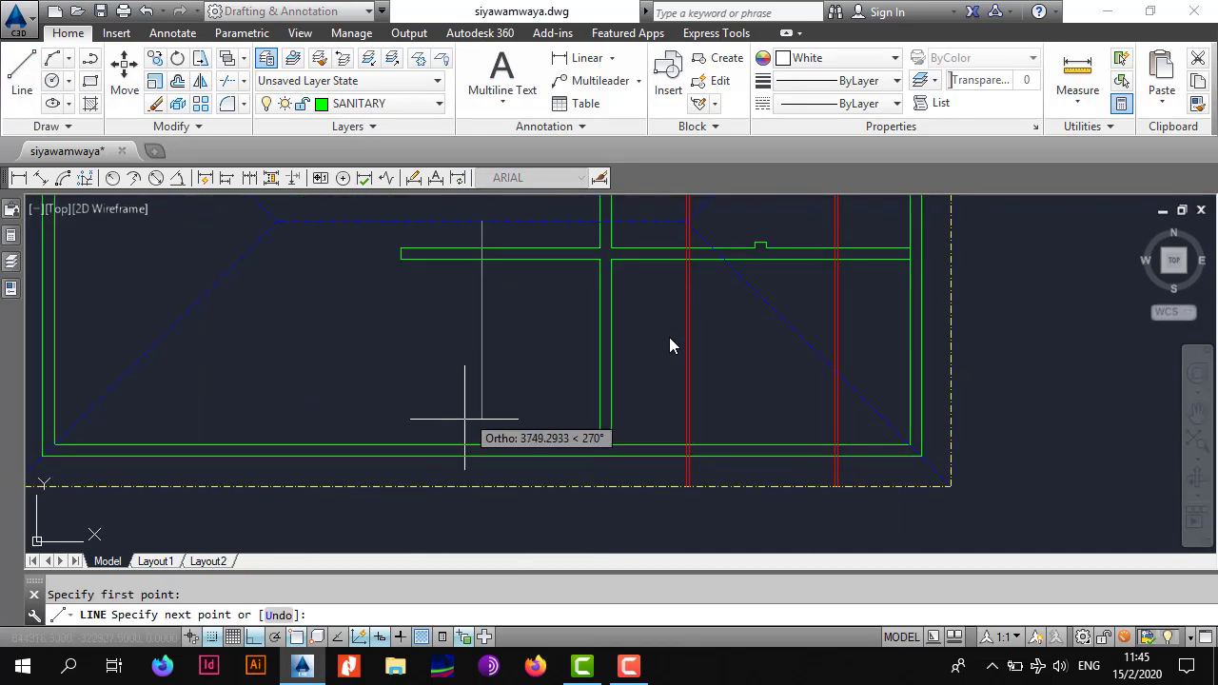
{"action": "left_click", "coordinate": [481, 483]}
Step: Continue the line from the lower eaves straight back up through the ridge to the upper wall's outer face
{"action": "scroll", "coordinate": [490, 358], "scroll_direction": "down", "scroll_amount": 2}
{"action": "middle_click_drag", "start_coordinate": [485, 274], "coordinate": [468, 434]}
{"action": "scroll", "coordinate": [483, 314], "scroll_direction": "up", "scroll_amount": 2}
{"action": "scroll", "coordinate": [485, 314], "scroll_direction": "up", "scroll_amount": 1}
{"action": "left_click", "coordinate": [448, 254]}
{"action": "key", "text": "Escape"}
{"action": "scroll", "coordinate": [449, 273], "scroll_direction": "down", "scroll_amount": 3}
{"action": "middle_click_drag", "start_coordinate": [451, 339], "coordinate": [451, 336]}
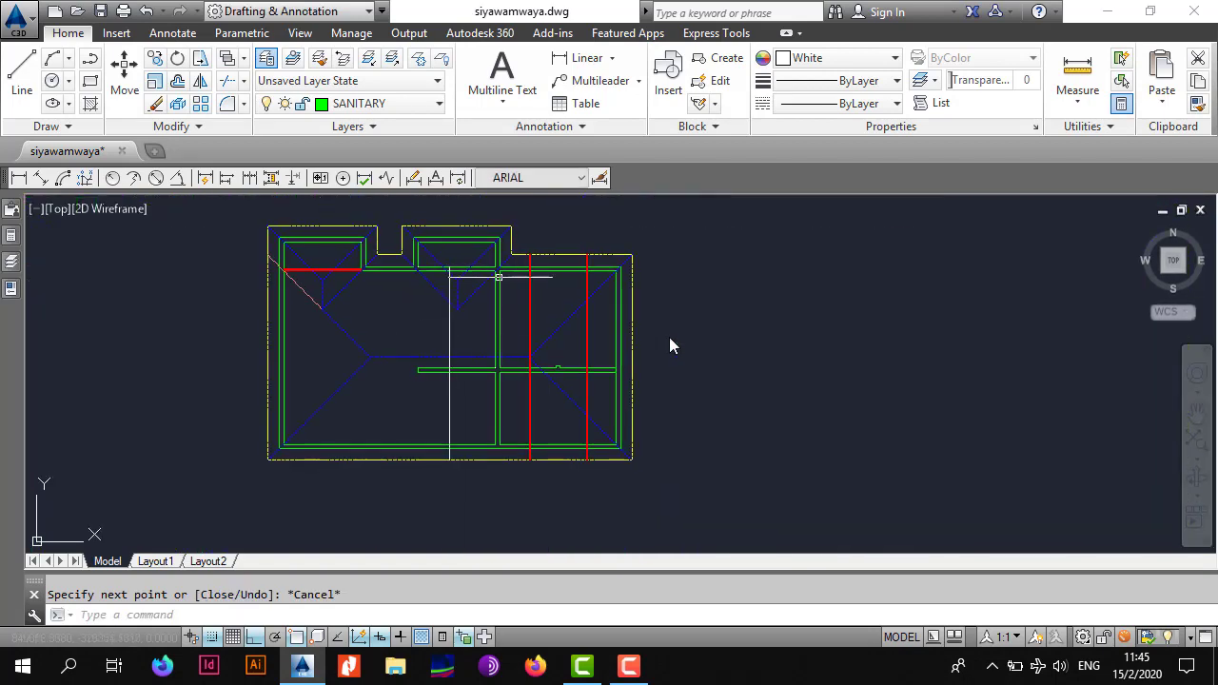
Step: Offset the full-height vertical line through the ridge's midpoint by 750 to the right
{"action": "scroll", "coordinate": [462, 359], "scroll_direction": "up", "scroll_amount": 2}
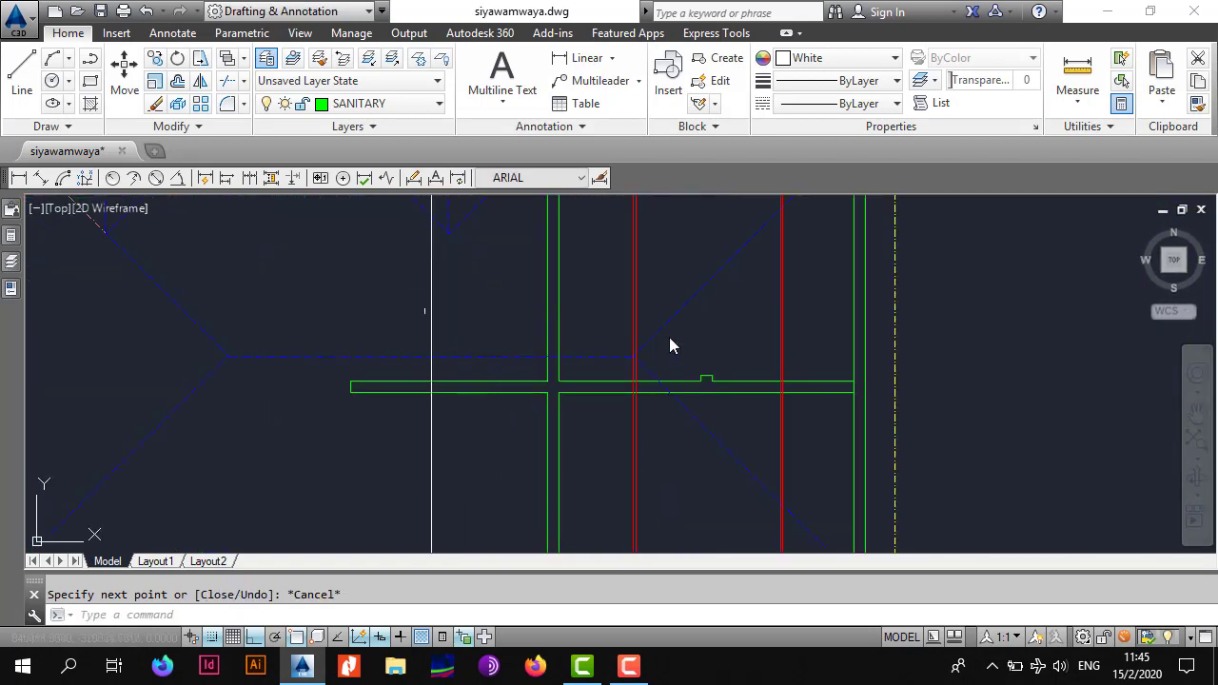
{"action": "scroll", "coordinate": [457, 352], "scroll_direction": "down", "scroll_amount": 1}
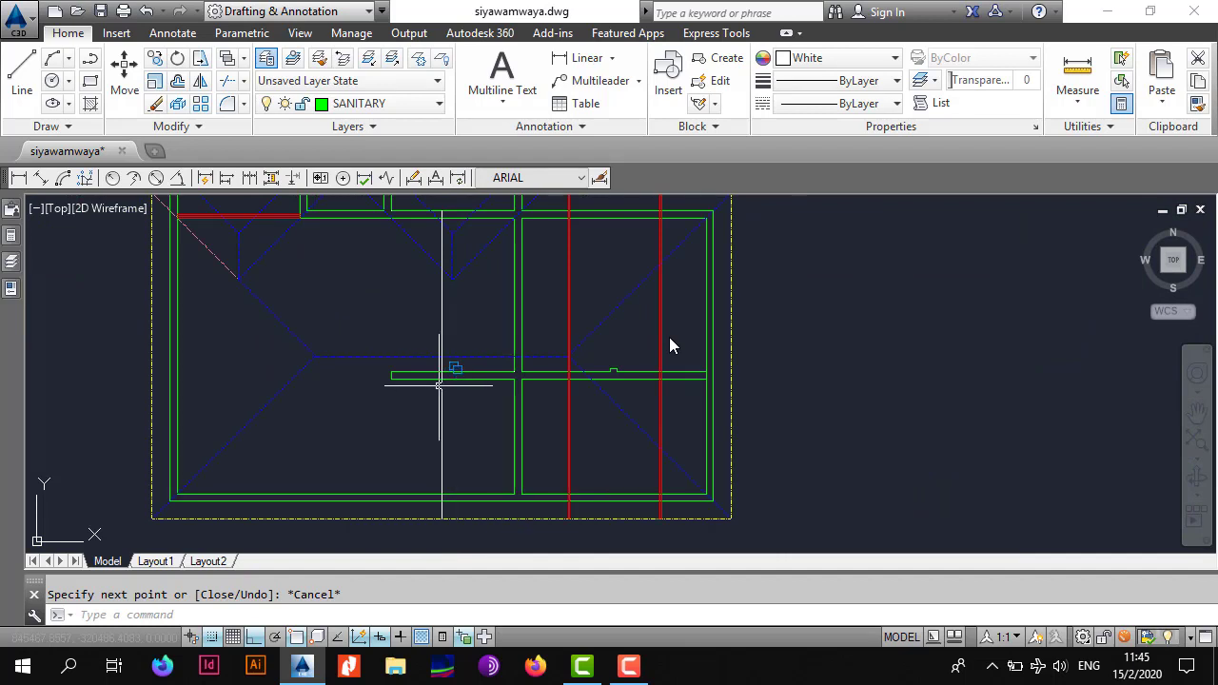
{"action": "scroll", "coordinate": [439, 386], "scroll_direction": "up", "scroll_amount": 3}
{"action": "left_click", "coordinate": [464, 284]}
{"action": "left_click", "coordinate": [385, 301]}
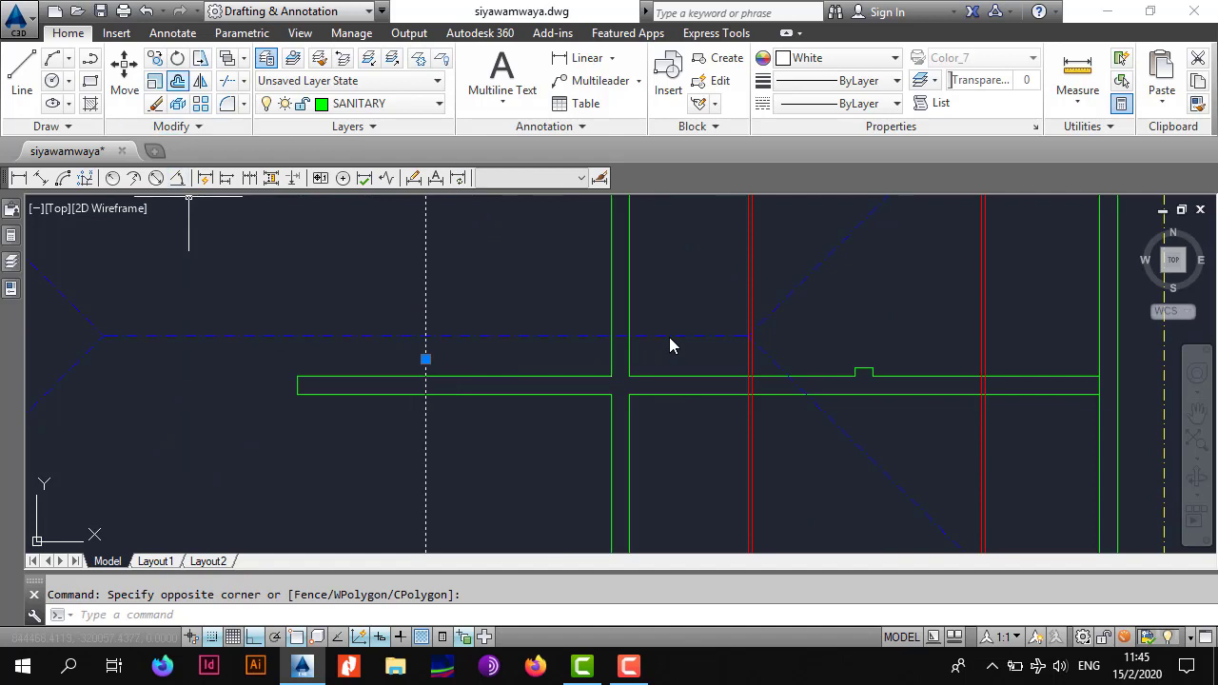
{"action": "type", "text": "o"}
{"action": "key", "text": "Return"}
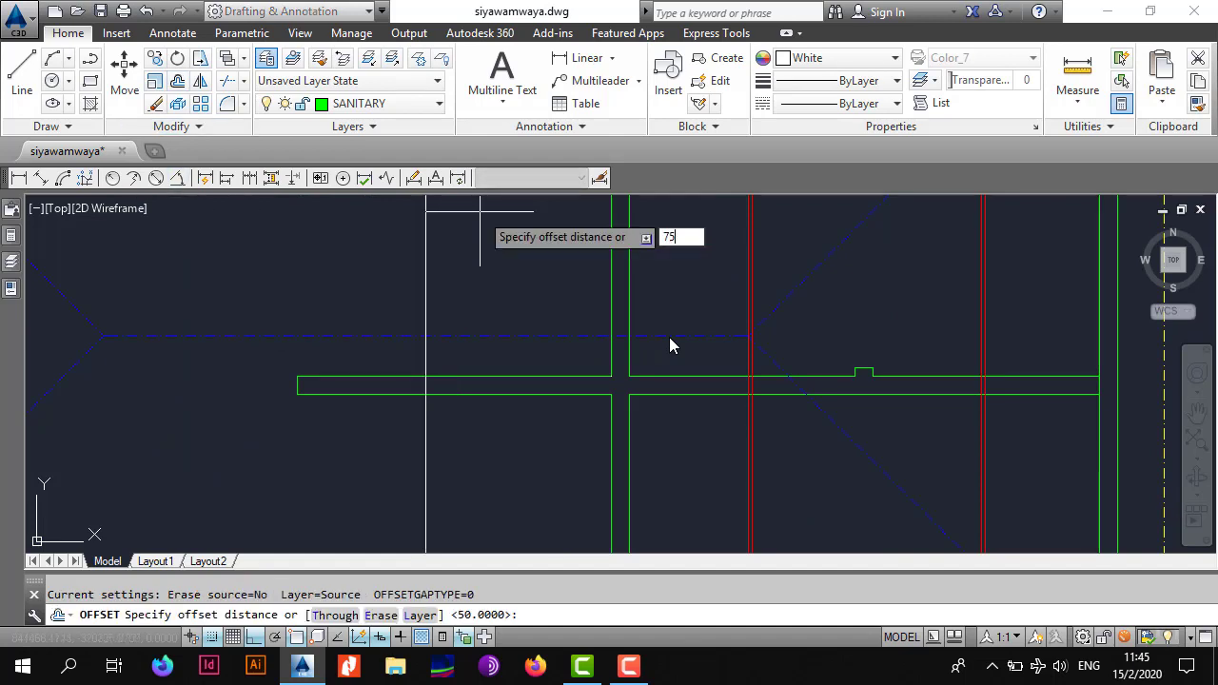
{"action": "type", "text": "750"}
{"action": "key", "text": "Return"}
{"action": "left_click", "coordinate": [672, 345]}
Step: Repeat the 750 offset to the right from each new copy until five copies stand before the red line pair
{"action": "left_click", "coordinate": [487, 297]}
{"action": "left_click", "coordinate": [571, 307]}
{"action": "left_click", "coordinate": [546, 294]}
{"action": "left_click", "coordinate": [629, 300]}
{"action": "left_click", "coordinate": [602, 296]}
{"action": "left_click", "coordinate": [663, 292]}
{"action": "scroll", "coordinate": [733, 299], "scroll_direction": "down", "scroll_amount": 6}
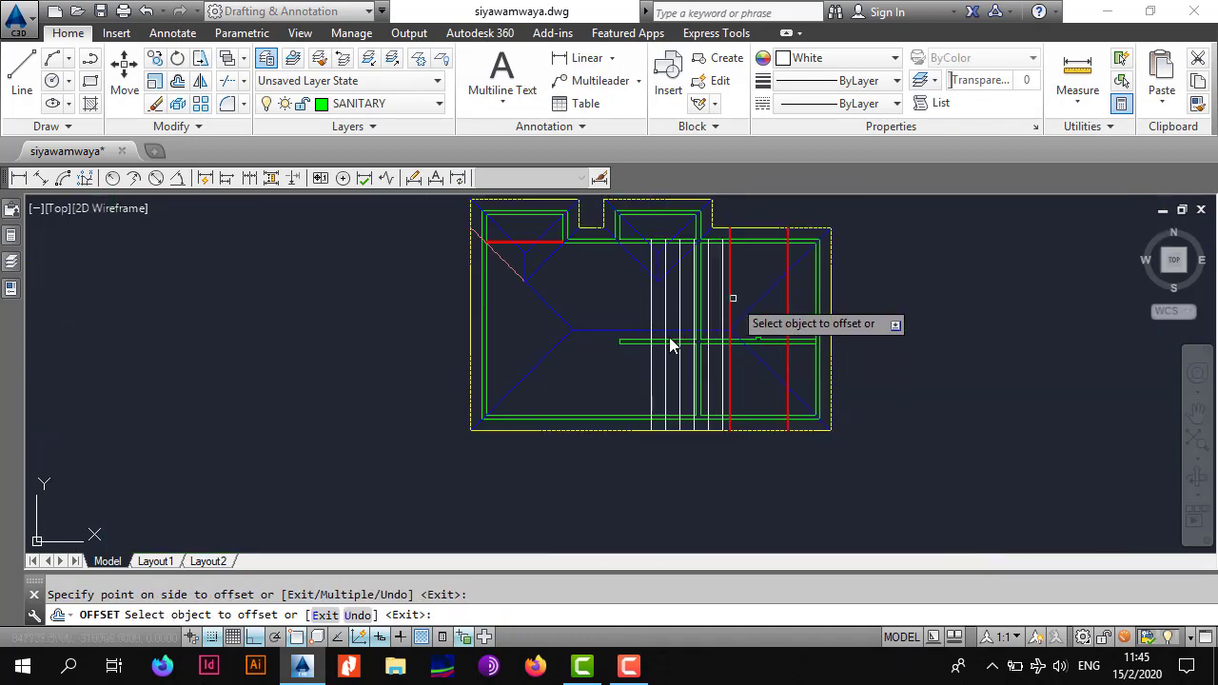
{"action": "middle_click_drag", "start_coordinate": [732, 299], "coordinate": [701, 367]}
{"action": "key", "text": "Escape"}
Step: Check the gap between the last white copy and the red line pair with a temporary linear dimension, and delete the dimension
{"action": "scroll", "coordinate": [689, 321], "scroll_direction": "up", "scroll_amount": 6}
{"action": "middle_click_drag", "start_coordinate": [689, 321], "coordinate": [662, 345]}
{"action": "left_click", "coordinate": [172, 34]}
{"action": "left_click", "coordinate": [372, 99]}
{"action": "left_click", "coordinate": [387, 135]}
{"action": "scroll", "coordinate": [673, 313], "scroll_direction": "up", "scroll_amount": 2}
{"action": "left_click", "coordinate": [659, 292]}
{"action": "left_click", "coordinate": [703, 291]}
{"action": "scroll", "coordinate": [675, 257], "scroll_direction": "up", "scroll_amount": 4}
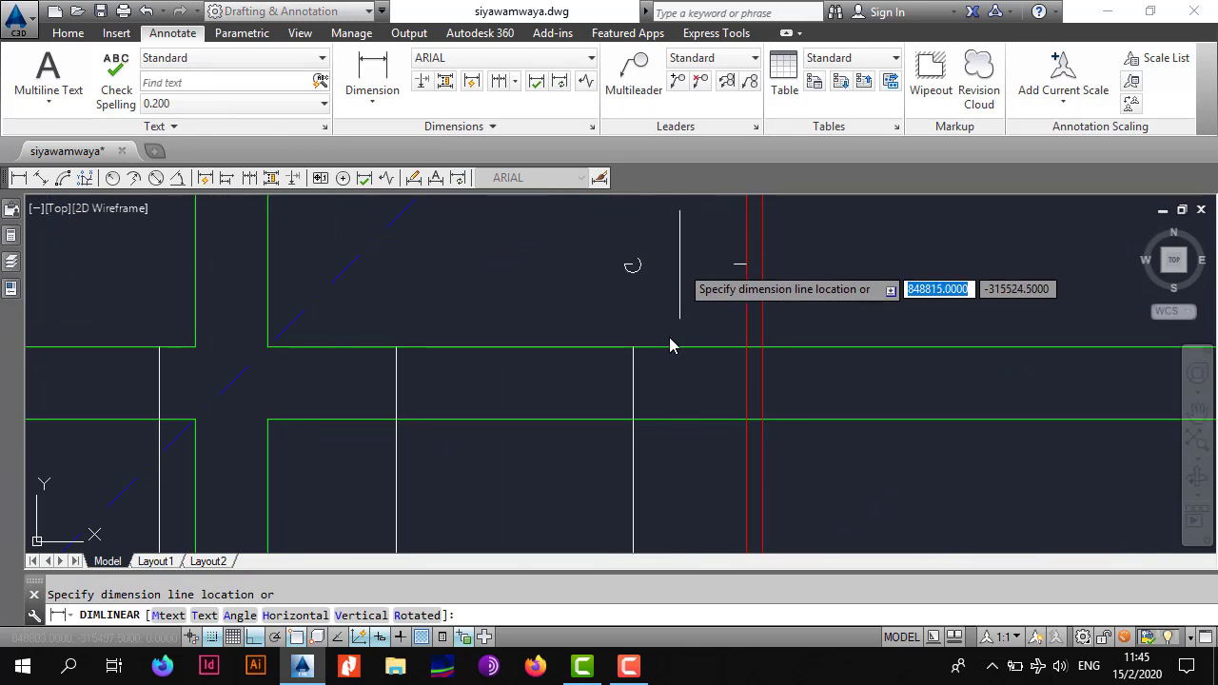
{"action": "left_click", "coordinate": [680, 276]}
{"action": "left_click", "coordinate": [898, 258]}
{"action": "left_click", "coordinate": [841, 310]}
{"action": "key", "text": "Delete"}
Step: Change the colour of the five offset vertical lines to Cyan, leaving out the original line through the ridge's midpoint
{"action": "scroll", "coordinate": [840, 310], "scroll_direction": "down", "scroll_amount": 6}
{"action": "middle_click_drag", "start_coordinate": [769, 440], "coordinate": [766, 203]}
{"action": "scroll", "coordinate": [766, 312], "scroll_direction": "down", "scroll_amount": 2}
{"action": "scroll", "coordinate": [766, 381], "scroll_direction": "down", "scroll_amount": 2}
{"action": "scroll", "coordinate": [770, 474], "scroll_direction": "up", "scroll_amount": 4}
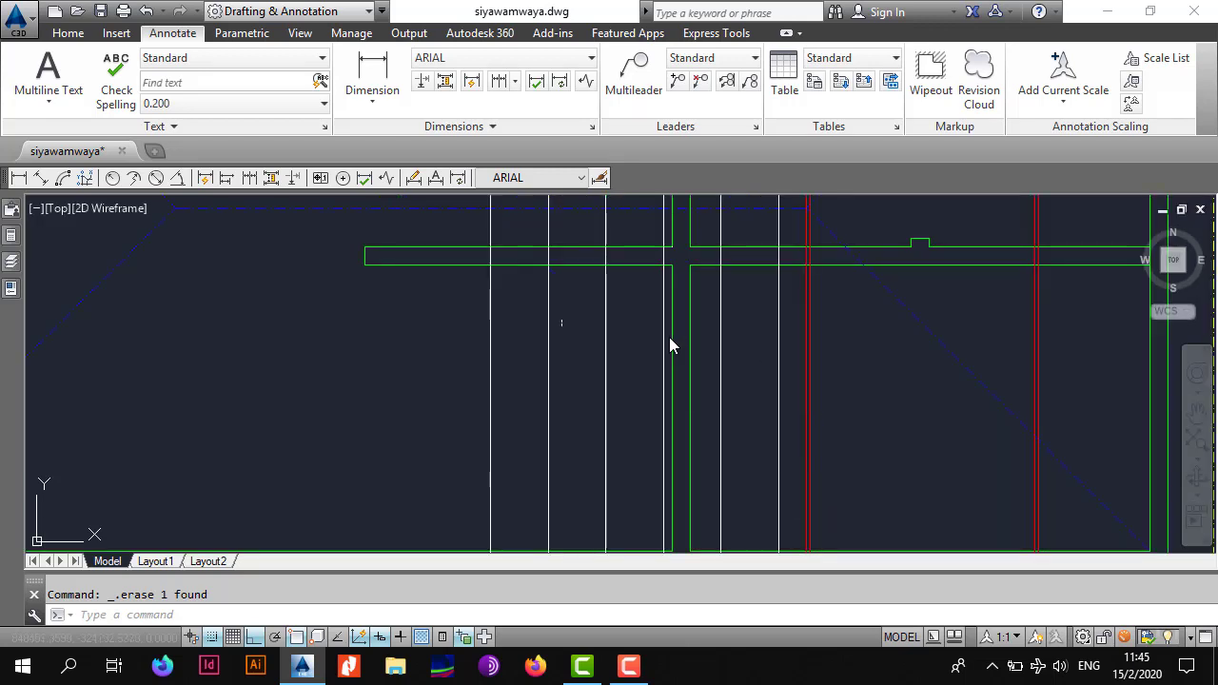
{"action": "left_click", "coordinate": [789, 401]}
{"action": "left_click", "coordinate": [710, 456]}
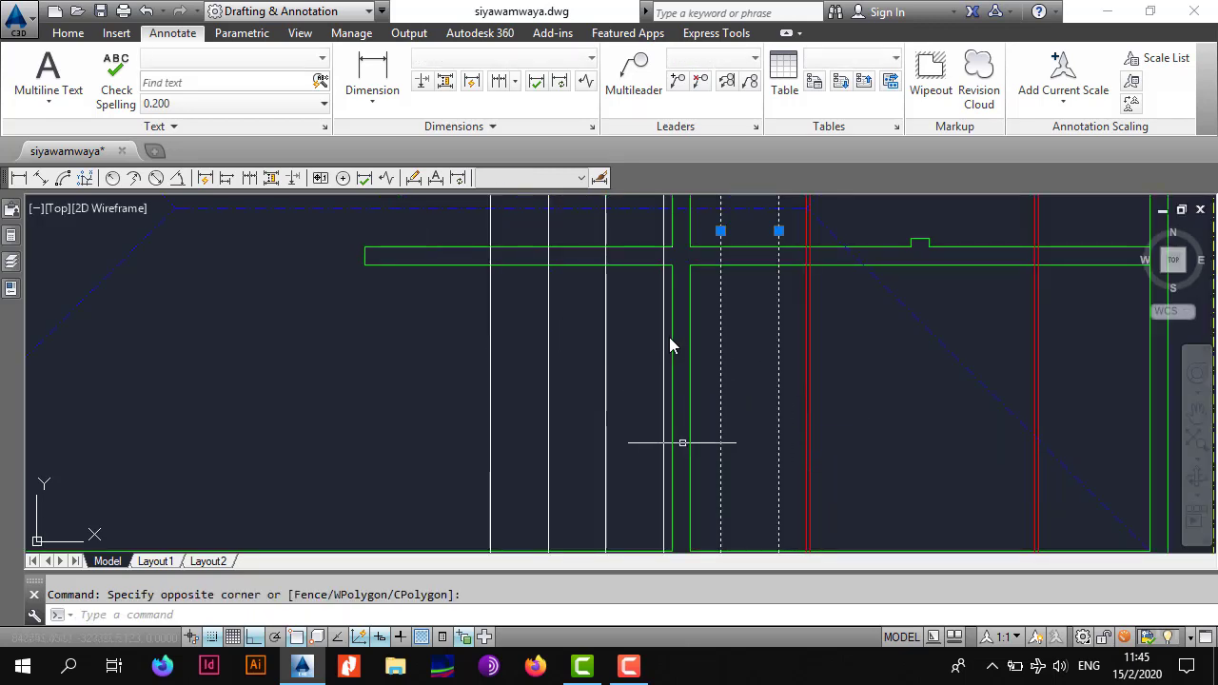
{"action": "scroll", "coordinate": [678, 443], "scroll_direction": "up", "scroll_amount": 2}
{"action": "left_click", "coordinate": [664, 445]}
{"action": "left_click", "coordinate": [448, 480]}
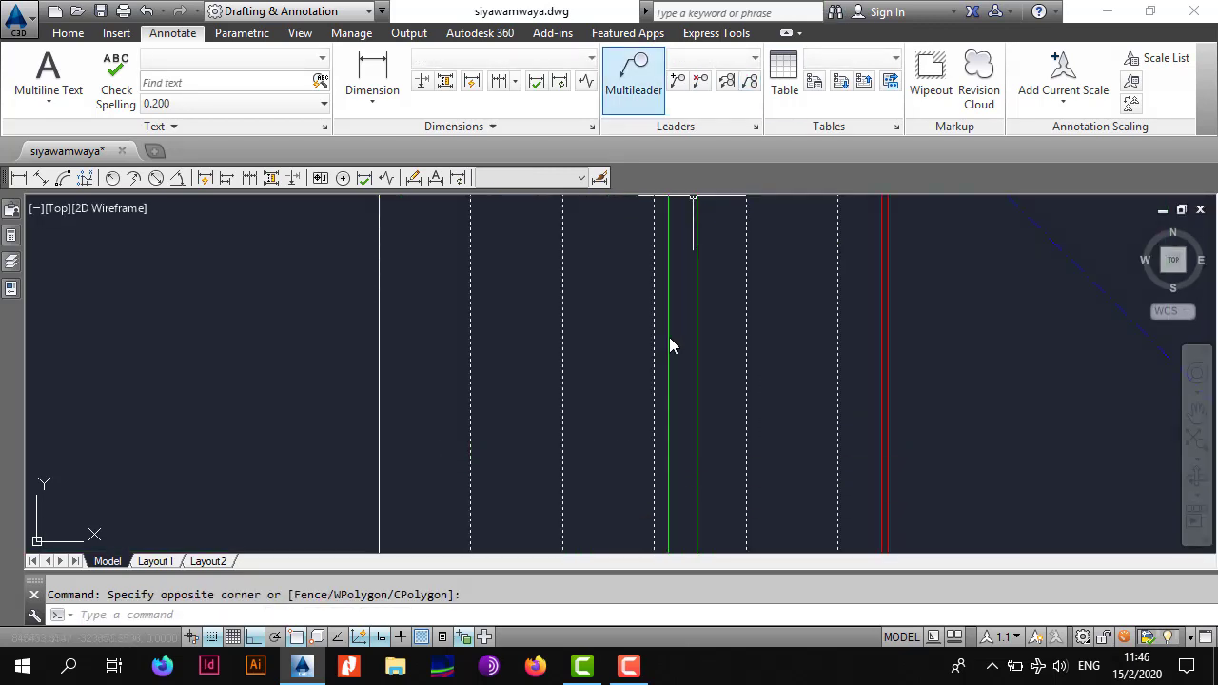
{"action": "left_click", "coordinate": [67, 34]}
{"action": "left_click", "coordinate": [838, 58]}
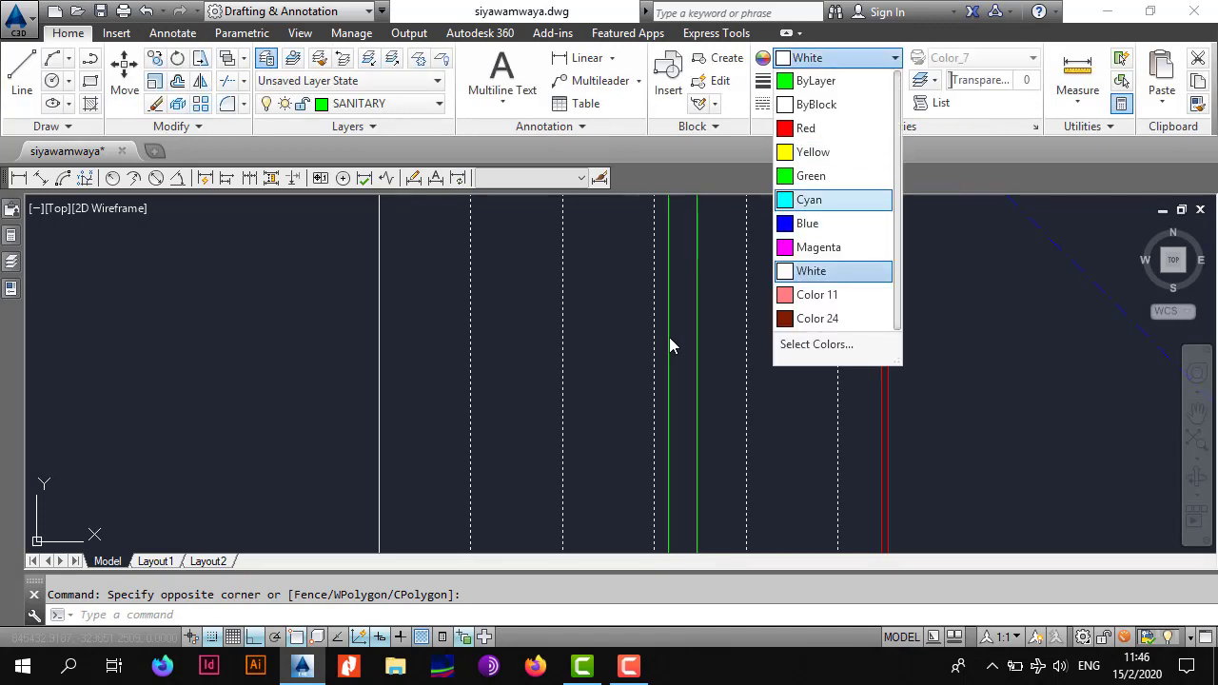
{"action": "key", "text": "Return"}
{"action": "key", "text": "Escape"}
{"action": "scroll", "coordinate": [671, 347], "scroll_direction": "down", "scroll_amount": 5}
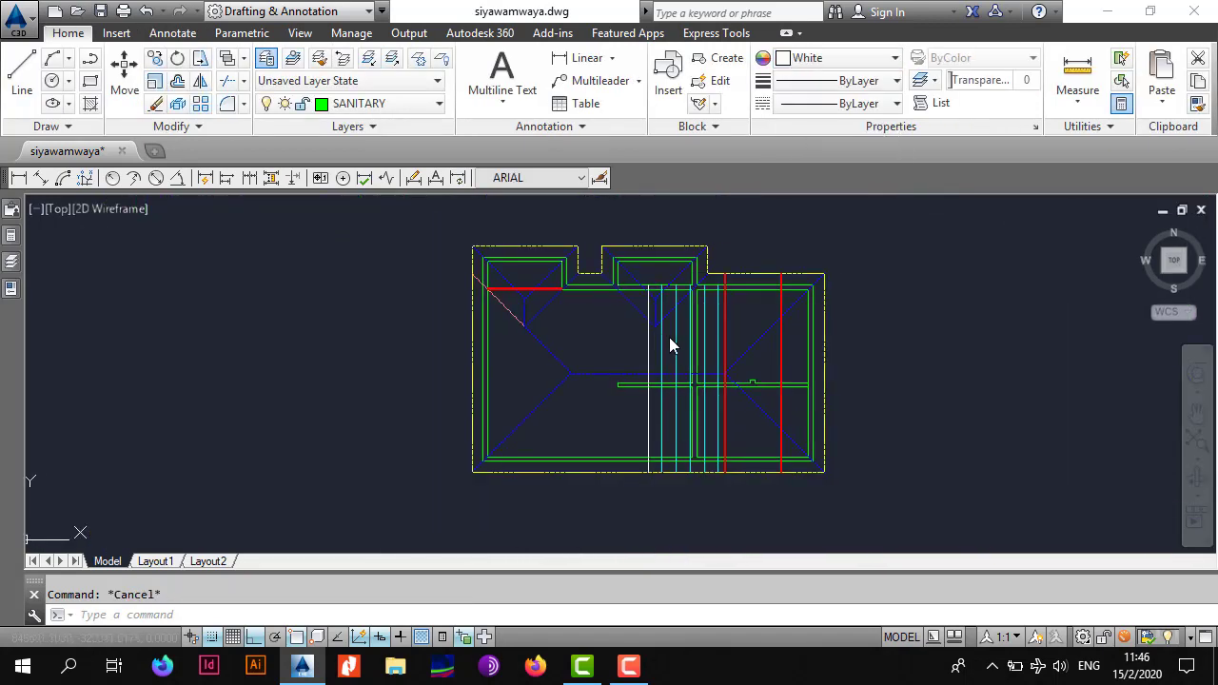
{"action": "middle_click_drag", "start_coordinate": [742, 383], "coordinate": [727, 381]}
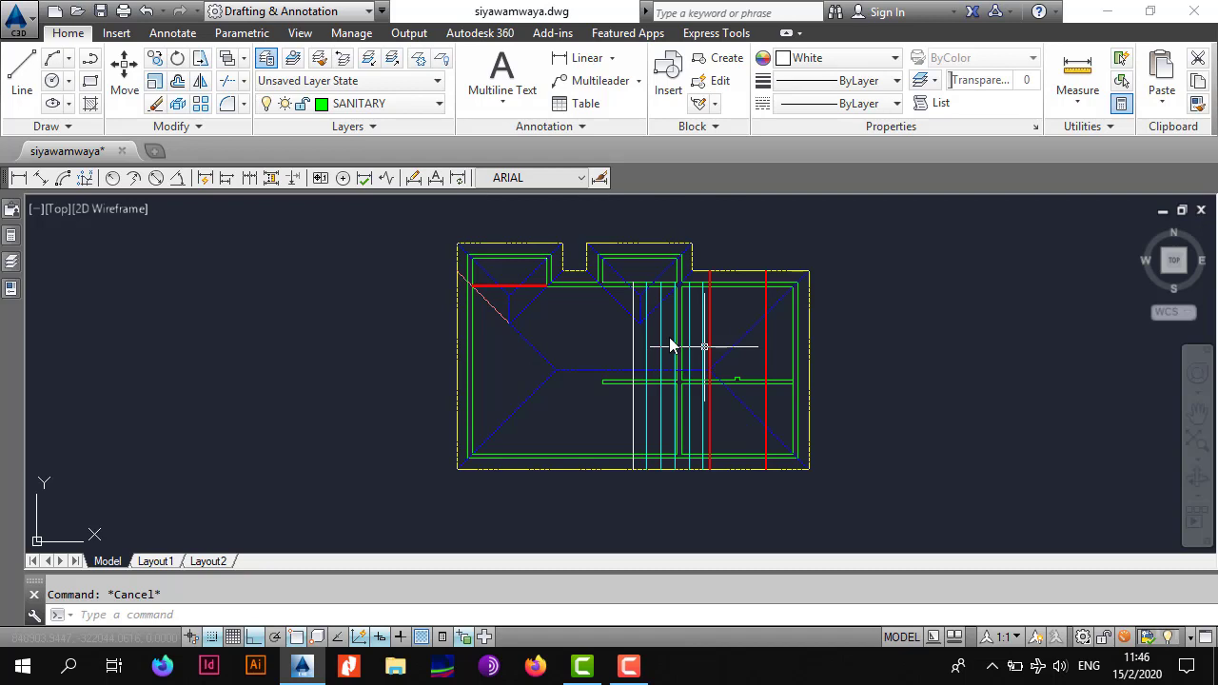
Step: Offset the left red line of the pair at the ridge's right end by 750 to the right
{"action": "scroll", "coordinate": [705, 347], "scroll_direction": "up", "scroll_amount": 2}
{"action": "scroll", "coordinate": [658, 345], "scroll_direction": "up", "scroll_amount": 6}
{"action": "middle_click_drag", "start_coordinate": [658, 345], "coordinate": [498, 330]}
{"action": "scroll", "coordinate": [498, 329], "scroll_direction": "down", "scroll_amount": 4}
{"action": "middle_click_drag", "start_coordinate": [583, 318], "coordinate": [420, 299]}
{"action": "scroll", "coordinate": [419, 299], "scroll_direction": "up", "scroll_amount": 3}
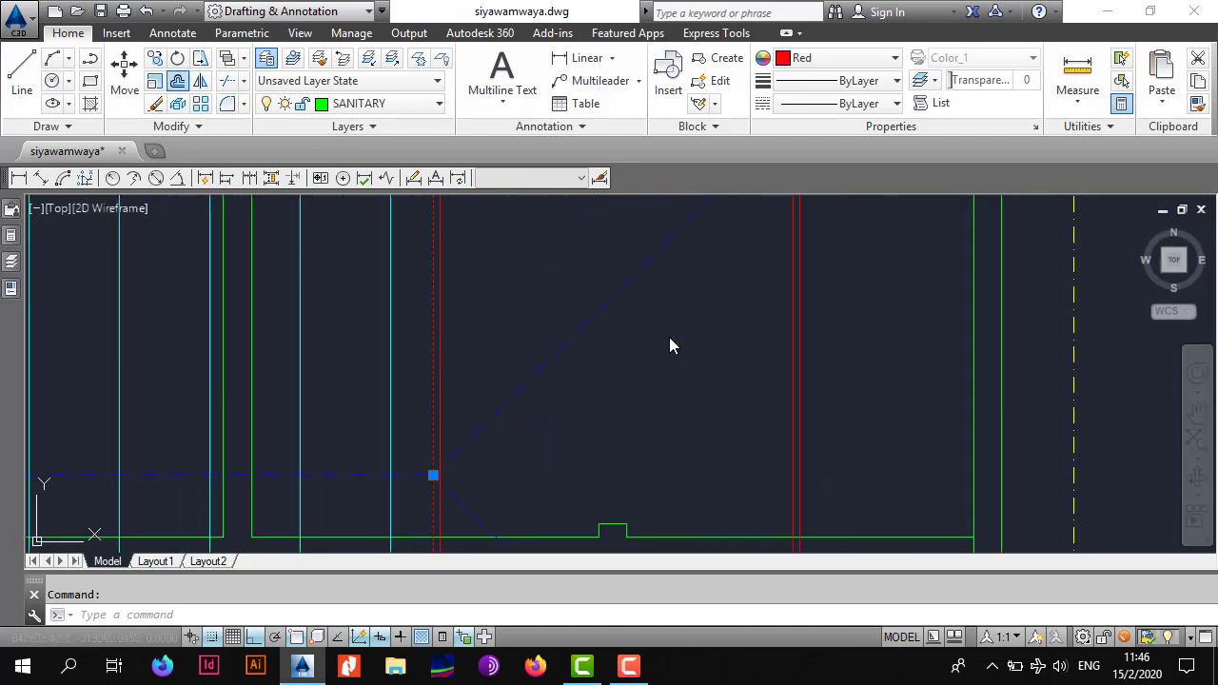
{"action": "left_click", "coordinate": [178, 81]}
{"action": "type", "text": "7"}
{"action": "key", "text": "Return"}
{"action": "left_click", "coordinate": [702, 353]}
Step: Offset each new red copy by the same distance to the right, adding two more lines before the outer red pair
{"action": "left_click", "coordinate": [525, 432]}
{"action": "left_click", "coordinate": [577, 432]}
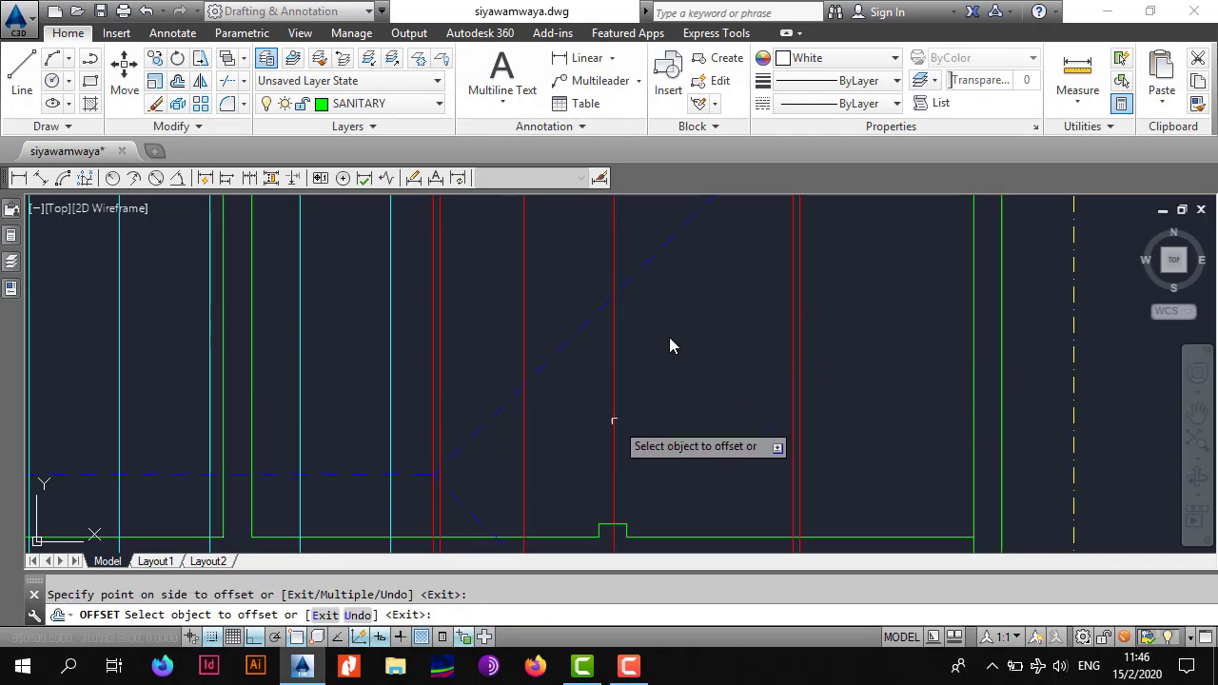
{"action": "left_click", "coordinate": [614, 417]}
{"action": "left_click", "coordinate": [683, 437]}
{"action": "scroll", "coordinate": [687, 379], "scroll_direction": "down", "scroll_amount": 4}
{"action": "middle_click_drag", "start_coordinate": [696, 365], "coordinate": [675, 431]}
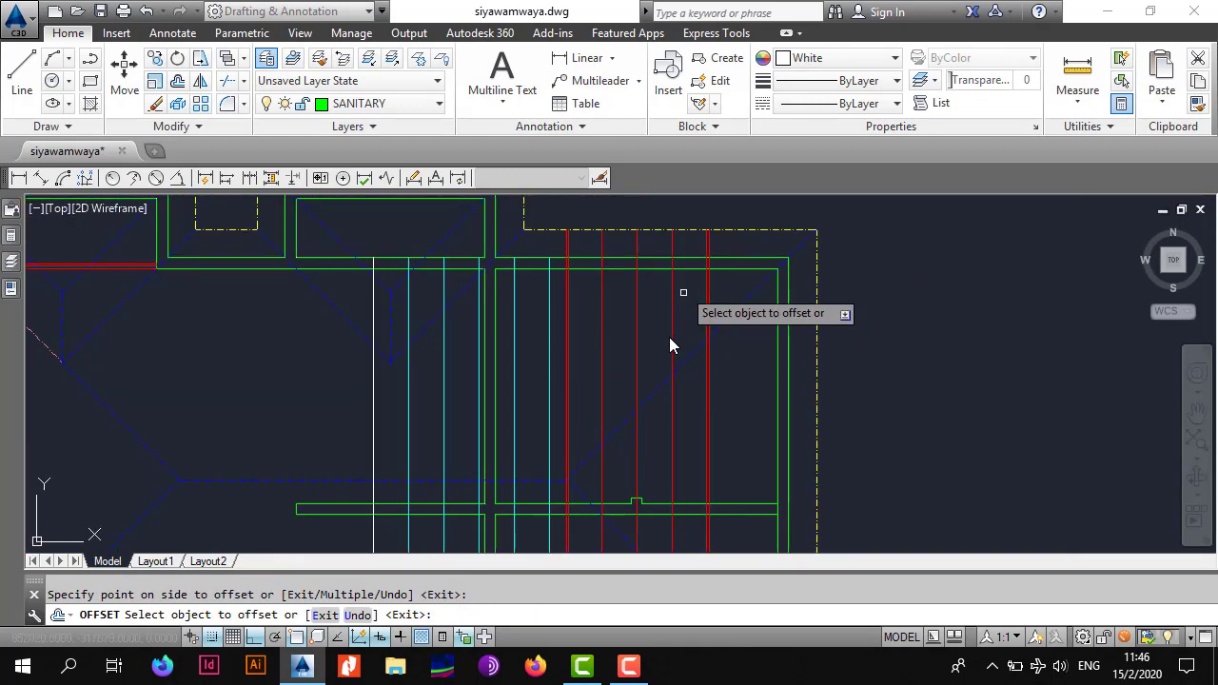
Step: Check the gap between the last single red line and the outer red pair with a temporary linear dimension, and delete the dimension
{"action": "key", "text": "Escape"}
{"action": "scroll", "coordinate": [676, 230], "scroll_direction": "up", "scroll_amount": 6}
{"action": "middle_click_drag", "start_coordinate": [676, 229], "coordinate": [660, 271]}
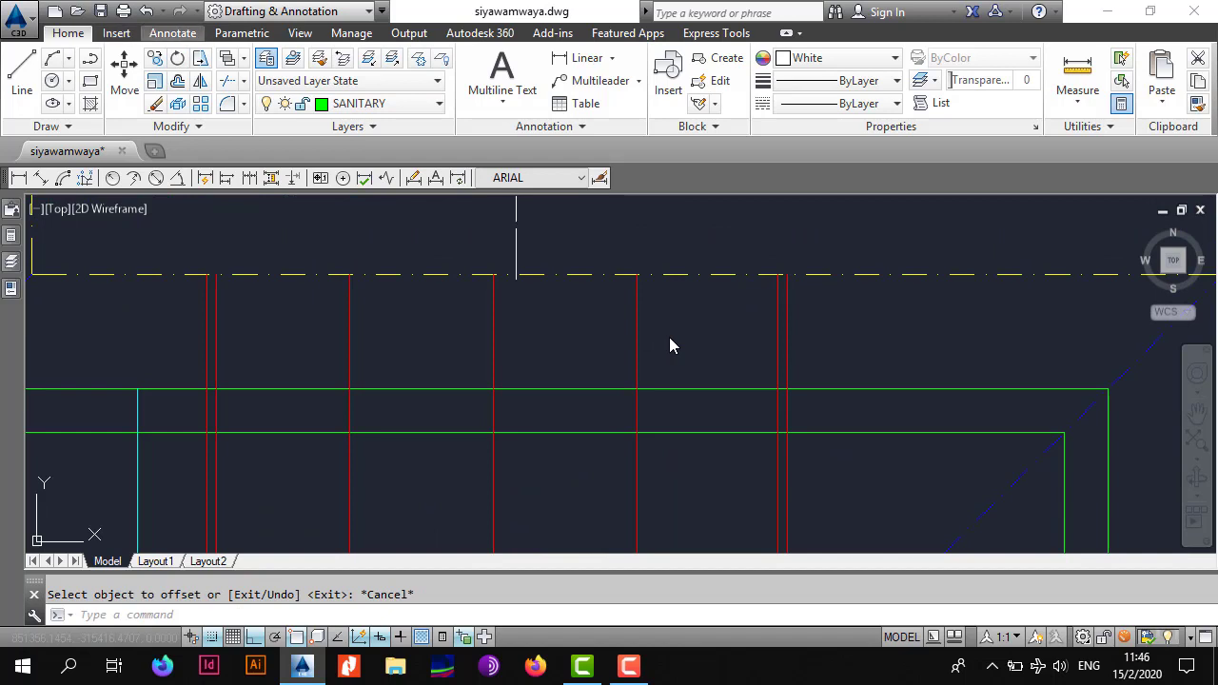
{"action": "left_click", "coordinate": [173, 34]}
{"action": "left_click", "coordinate": [372, 99]}
{"action": "left_click", "coordinate": [388, 135]}
{"action": "left_click", "coordinate": [637, 275]}
{"action": "left_click", "coordinate": [778, 276]}
{"action": "left_click", "coordinate": [767, 236]}
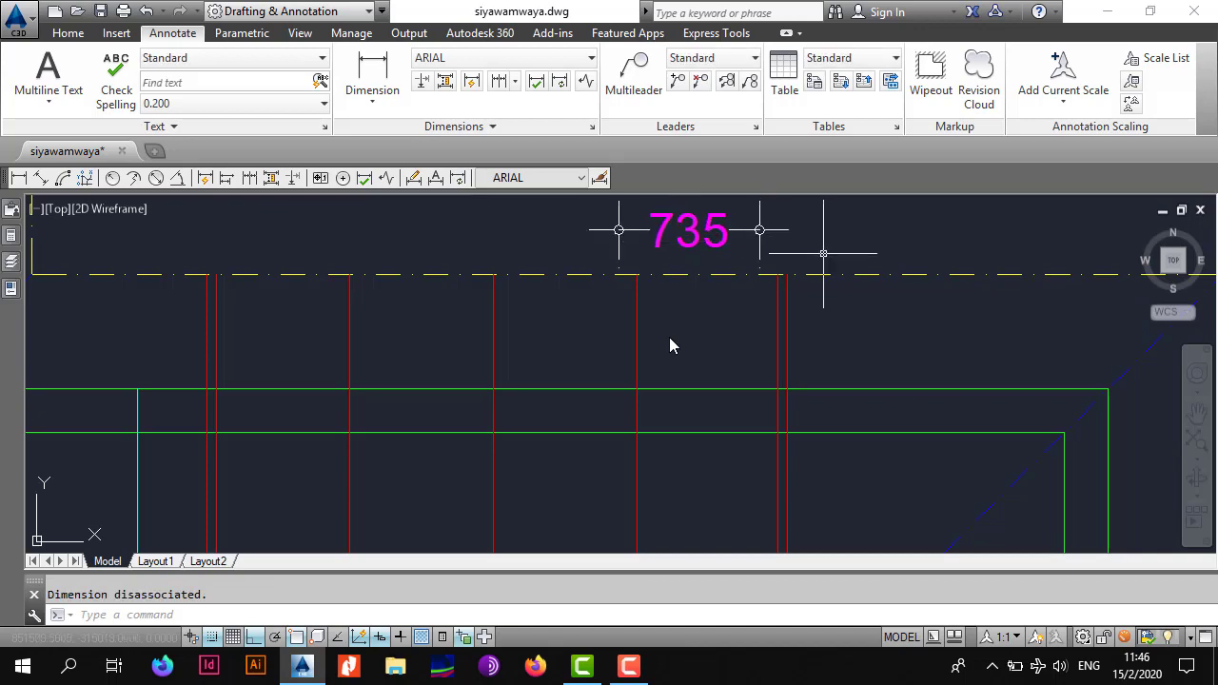
{"action": "left_click", "coordinate": [808, 230]}
{"action": "left_click", "coordinate": [699, 243]}
{"action": "key", "text": "Delete"}
Step: Offset the first single red line beside the ridge-end pair by 50 to the right to form a double line
{"action": "scroll", "coordinate": [694, 250], "scroll_direction": "down", "scroll_amount": 4}
{"action": "scroll", "coordinate": [681, 279], "scroll_direction": "up", "scroll_amount": 3}
{"action": "scroll", "coordinate": [643, 299], "scroll_direction": "down", "scroll_amount": 4}
{"action": "scroll", "coordinate": [578, 346], "scroll_direction": "up", "scroll_amount": 4}
{"action": "left_click", "coordinate": [578, 358]}
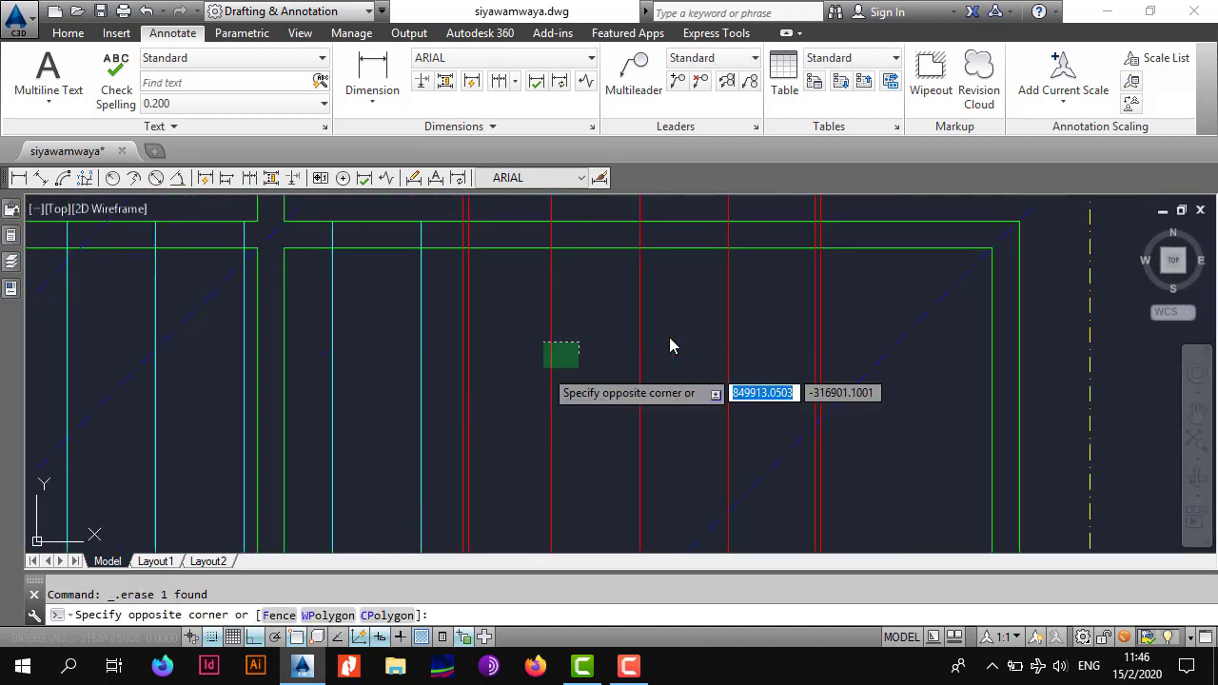
{"action": "left_click", "coordinate": [544, 348]}
{"action": "left_click", "coordinate": [68, 34]}
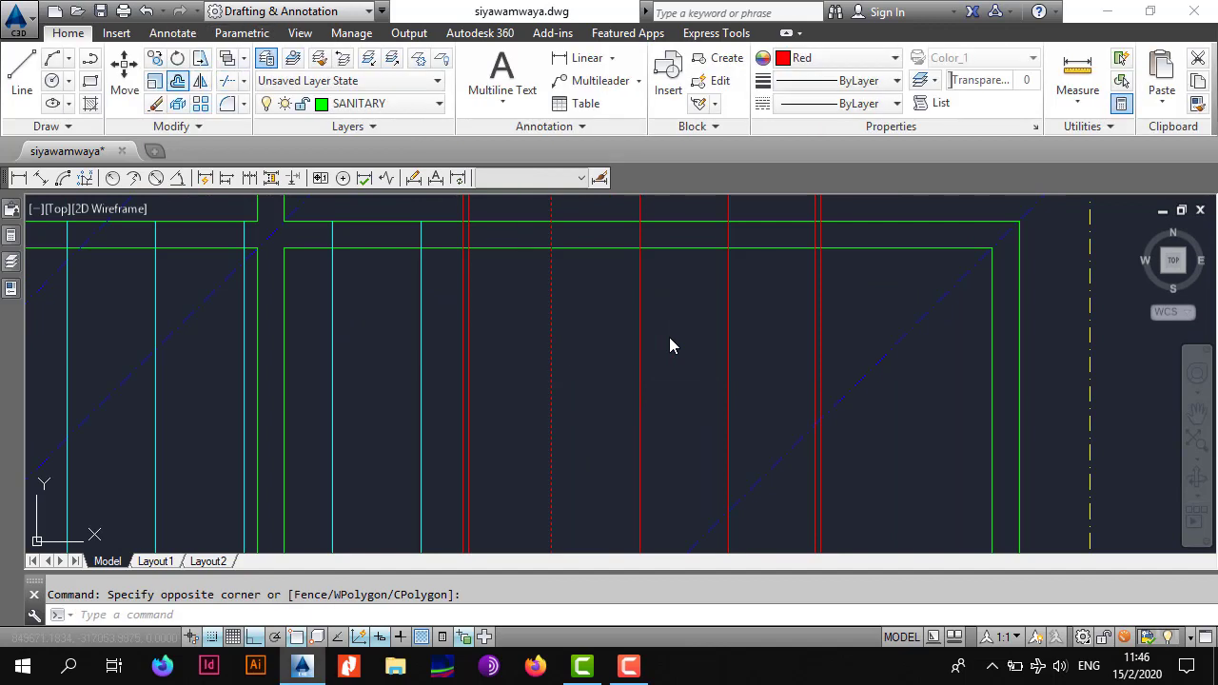
{"action": "left_click", "coordinate": [178, 80]}
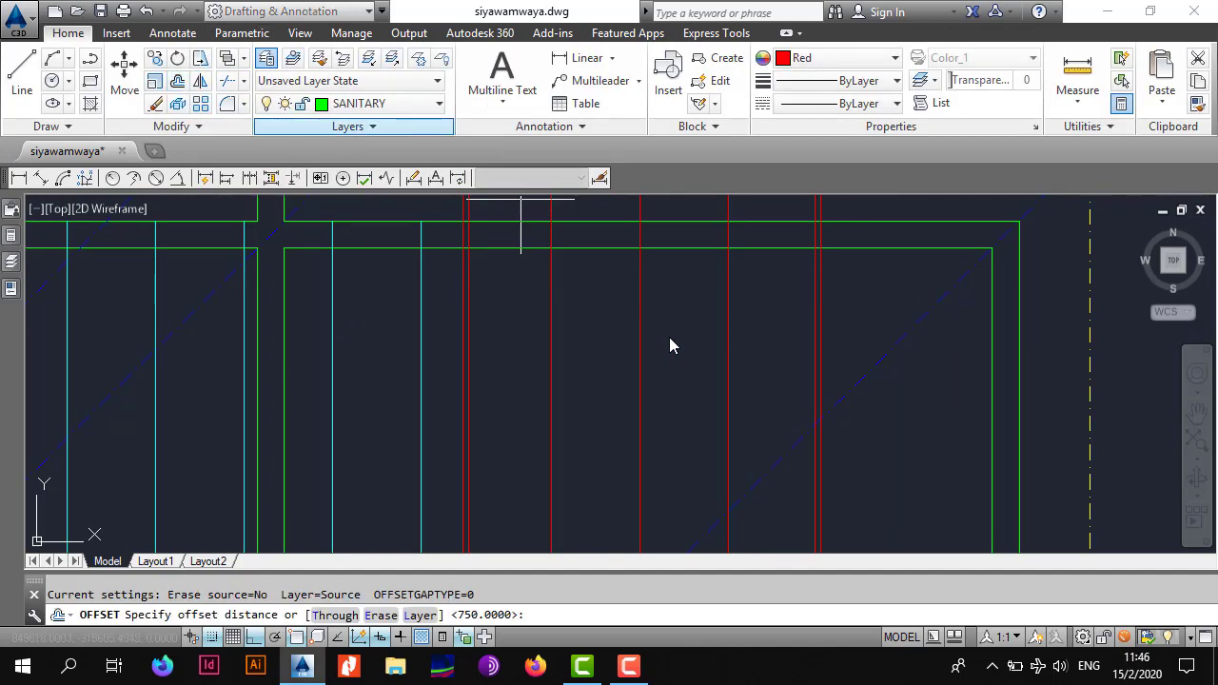
{"action": "type", "text": "50"}
{"action": "key", "text": "Return"}
{"action": "left_click", "coordinate": [602, 348]}
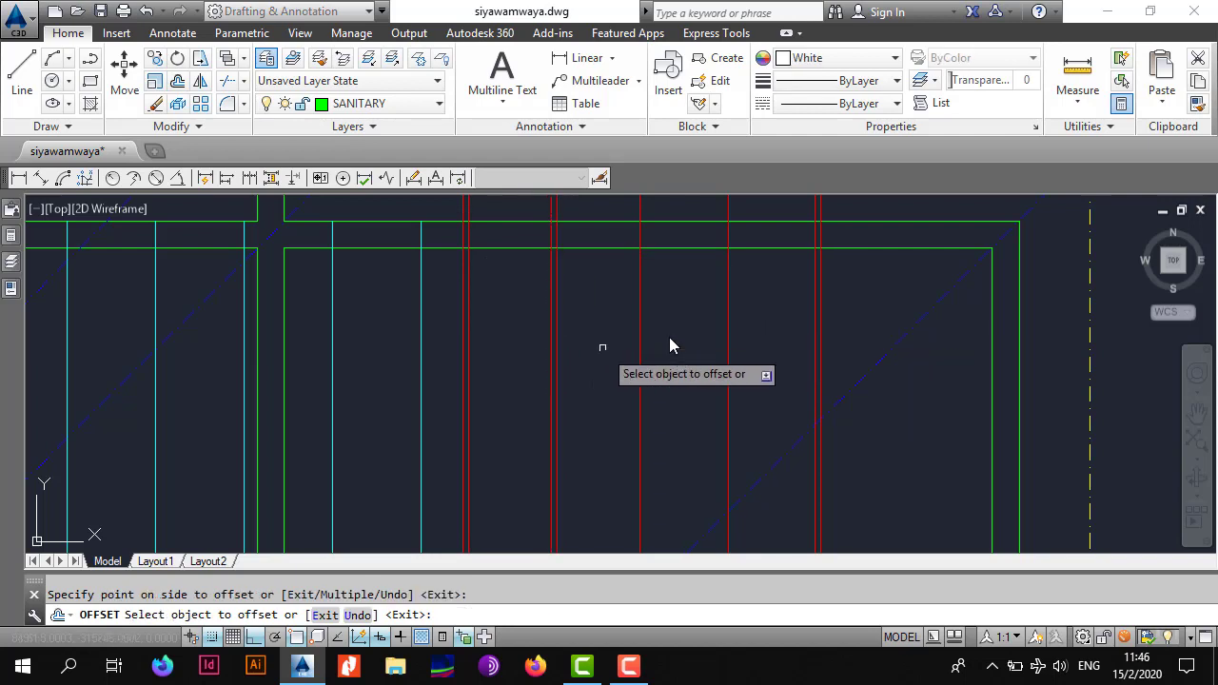
Step: Offset the other two single red lines by the same 50 to the right, completing three double lines
{"action": "left_click", "coordinate": [641, 335]}
{"action": "left_click", "coordinate": [702, 333]}
{"action": "left_click", "coordinate": [728, 331]}
{"action": "left_click", "coordinate": [765, 331]}
{"action": "key", "text": "Escape"}
Step: Change the colour of the three new double lines between the outer red pairs to Cyan
{"action": "left_click", "coordinate": [766, 331]}
{"action": "left_click", "coordinate": [533, 397]}
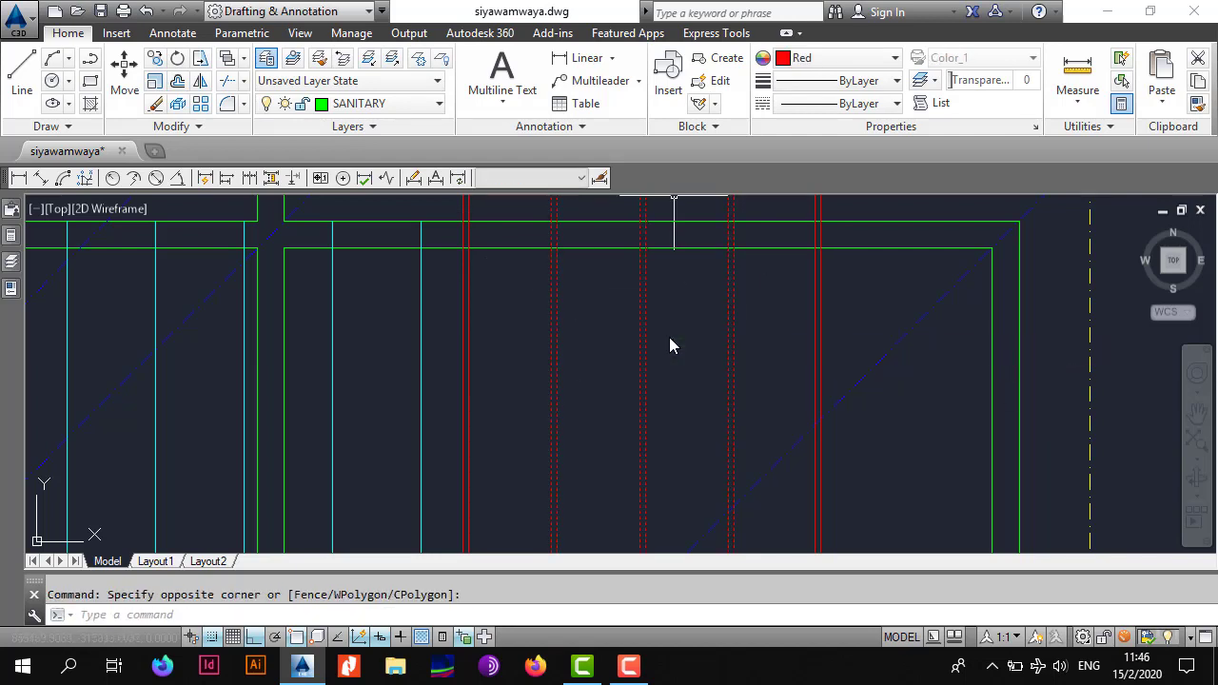
{"action": "left_click", "coordinate": [838, 58]}
{"action": "left_click", "coordinate": [809, 200]}
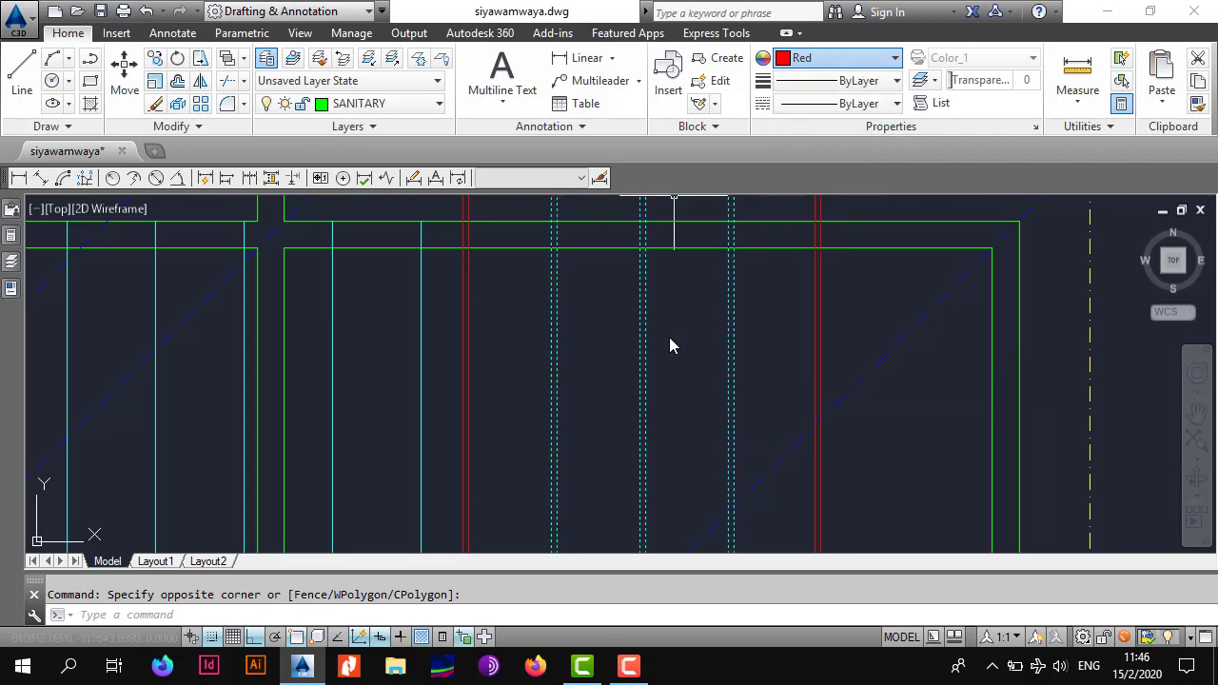
{"action": "scroll", "coordinate": [714, 304], "scroll_direction": "down", "scroll_amount": 6}
{"action": "key", "text": "Escape"}
Step: Draw a horizontal line from the ridge's right end to the outer red pair
{"action": "scroll", "coordinate": [721, 316], "scroll_direction": "up", "scroll_amount": 4}
{"action": "scroll", "coordinate": [724, 317], "scroll_direction": "down", "scroll_amount": 4}
{"action": "mouse_move", "coordinate": [724, 310]}
{"action": "middle_mouse_down"}
{"action": "mouse_move", "coordinate": [694, 326]}
{"action": "mouse_move", "coordinate": [708, 300]}
{"action": "middle_mouse_up"}
{"action": "scroll", "coordinate": [694, 330], "scroll_direction": "up", "scroll_amount": 4}
{"action": "scroll", "coordinate": [694, 331], "scroll_direction": "down", "scroll_amount": 4}
{"action": "scroll", "coordinate": [709, 345], "scroll_direction": "up", "scroll_amount": 2}
{"action": "middle_click_drag", "start_coordinate": [754, 418], "coordinate": [575, 385]}
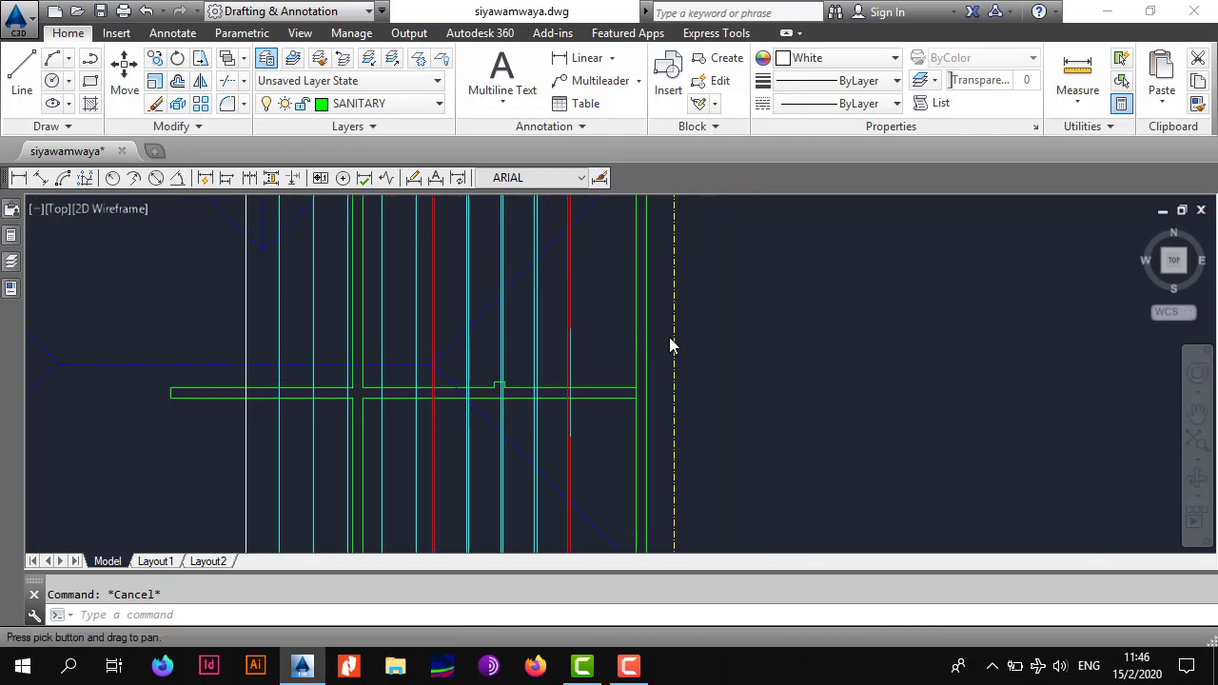
{"action": "left_click", "coordinate": [21, 74]}
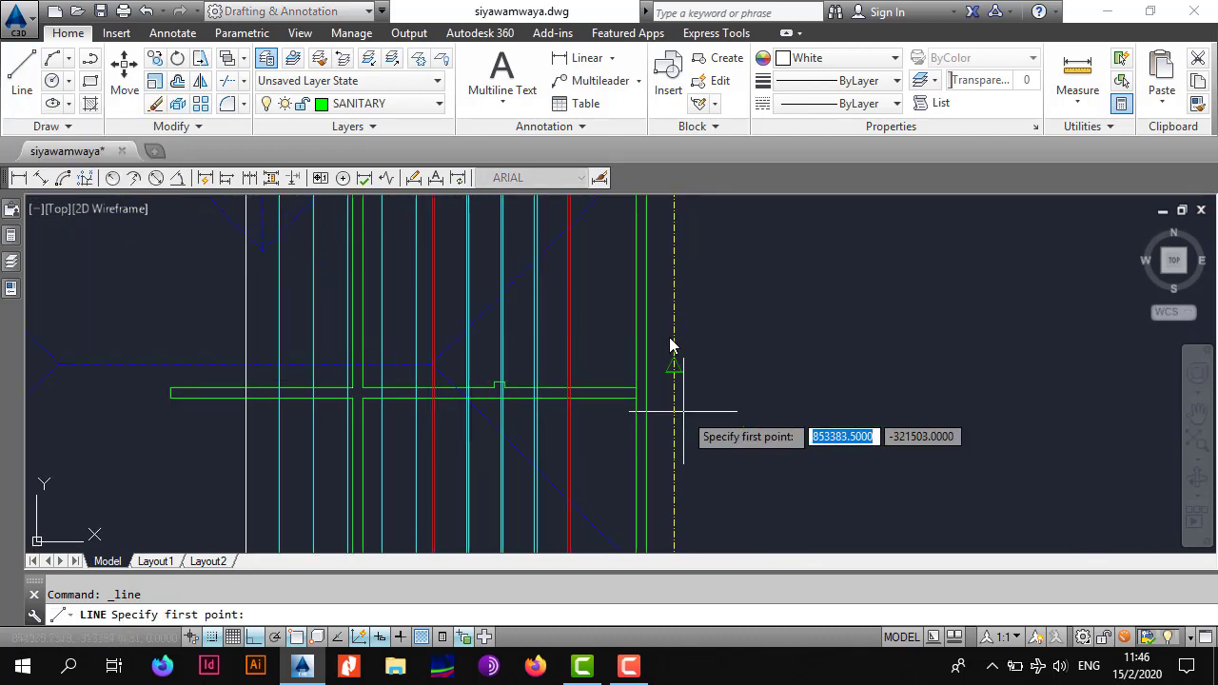
{"action": "scroll", "coordinate": [643, 344], "scroll_direction": "down", "scroll_amount": 2}
{"action": "scroll", "coordinate": [644, 345], "scroll_direction": "up", "scroll_amount": 5}
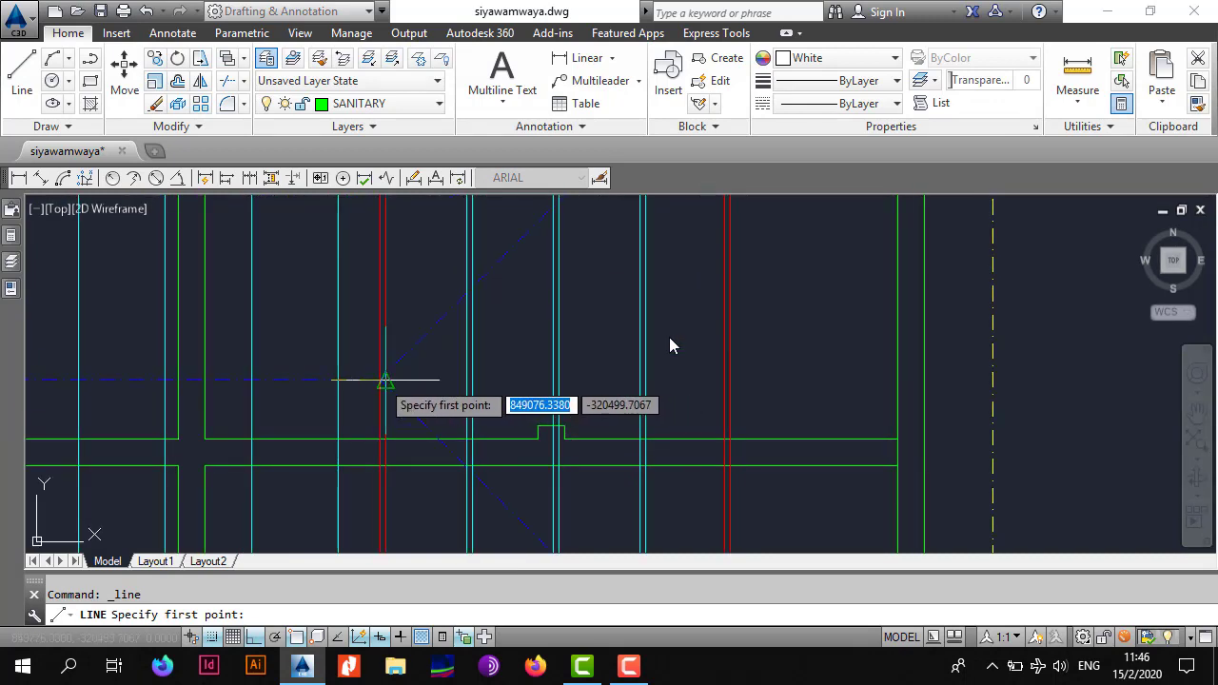
{"action": "scroll", "coordinate": [378, 379], "scroll_direction": "up", "scroll_amount": 4}
{"action": "left_click", "coordinate": [386, 381]}
{"action": "scroll", "coordinate": [390, 383], "scroll_direction": "down", "scroll_amount": 6}
{"action": "middle_click_drag", "start_coordinate": [519, 377], "coordinate": [389, 384]}
{"action": "scroll", "coordinate": [416, 393], "scroll_direction": "up", "scroll_amount": 6}
{"action": "left_click", "coordinate": [670, 379]}
Step: Continue the horizontal line from the outer red pair to the yellow eaves line
{"action": "scroll", "coordinate": [671, 380], "scroll_direction": "down", "scroll_amount": 6}
{"action": "middle_click_drag", "start_coordinate": [714, 380], "coordinate": [514, 381]}
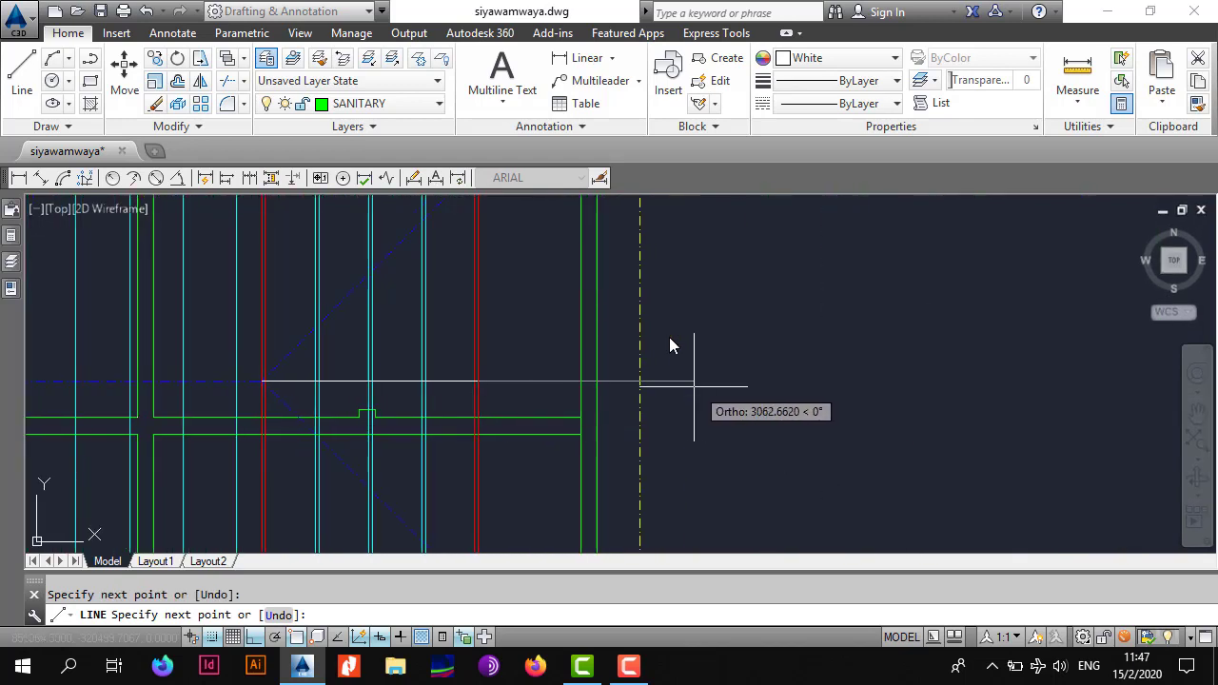
{"action": "scroll", "coordinate": [695, 387], "scroll_direction": "up", "scroll_amount": 4}
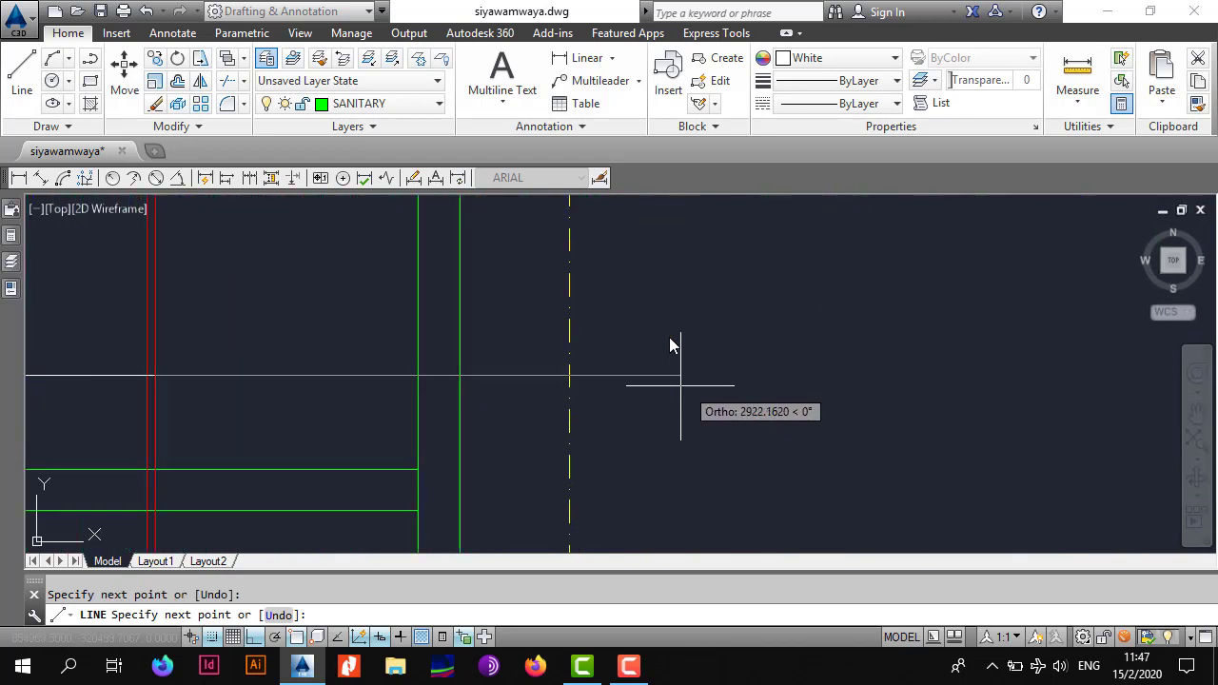
{"action": "key", "text": "Escape"}
Step: Change the colour of the horizontal segment between the outer red pair and the eaves to Cyan
{"action": "scroll", "coordinate": [416, 356], "scroll_direction": "down", "scroll_amount": 4}
{"action": "left_click", "coordinate": [447, 327]}
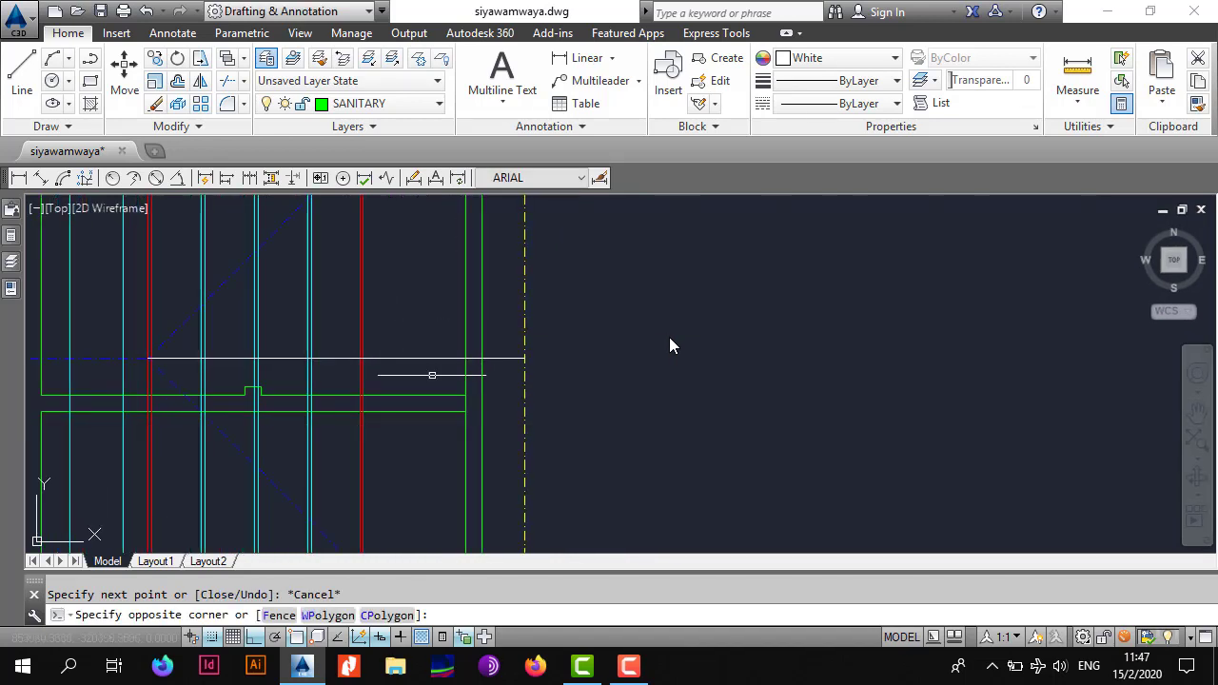
{"action": "left_click", "coordinate": [432, 375]}
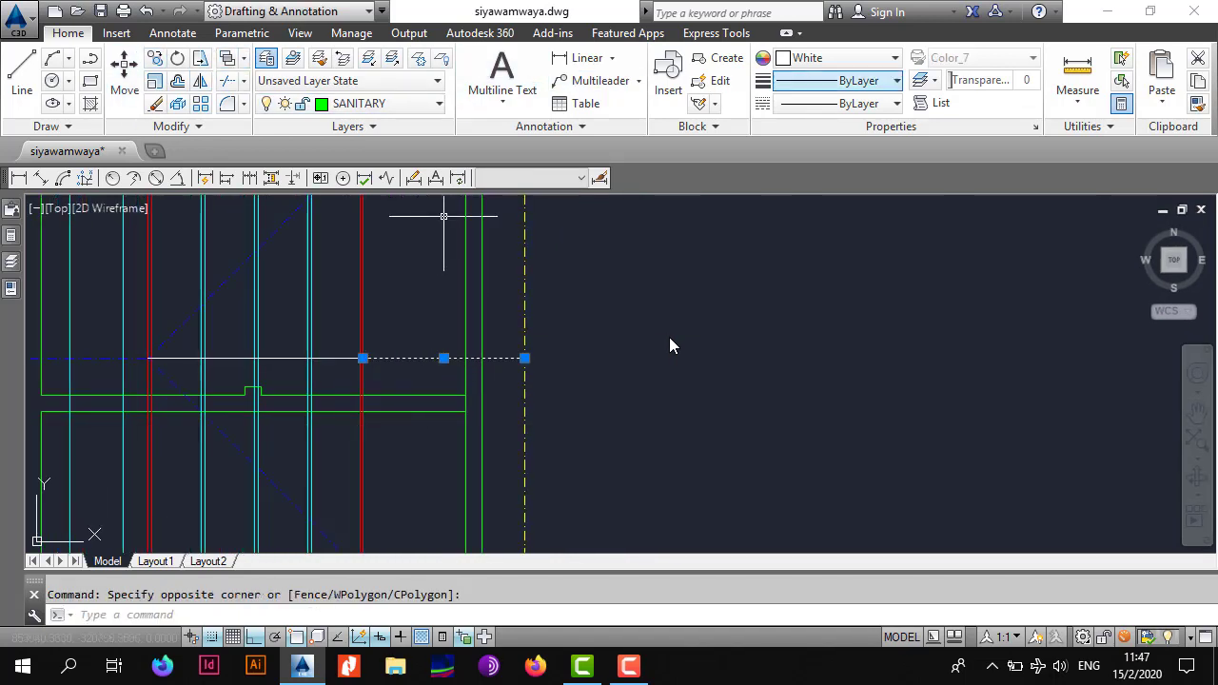
{"action": "left_click", "coordinate": [838, 58]}
{"action": "left_click", "coordinate": [810, 200]}
{"action": "key", "text": "Escape"}
Step: Give the horizontal segment between the two red pairs Color 11 and a dashed linetype
{"action": "middle_click_drag", "start_coordinate": [321, 381], "coordinate": [493, 363]}
{"action": "scroll", "coordinate": [494, 362], "scroll_direction": "up", "scroll_amount": 4}
{"action": "left_click", "coordinate": [583, 293]}
{"action": "left_click", "coordinate": [562, 318]}
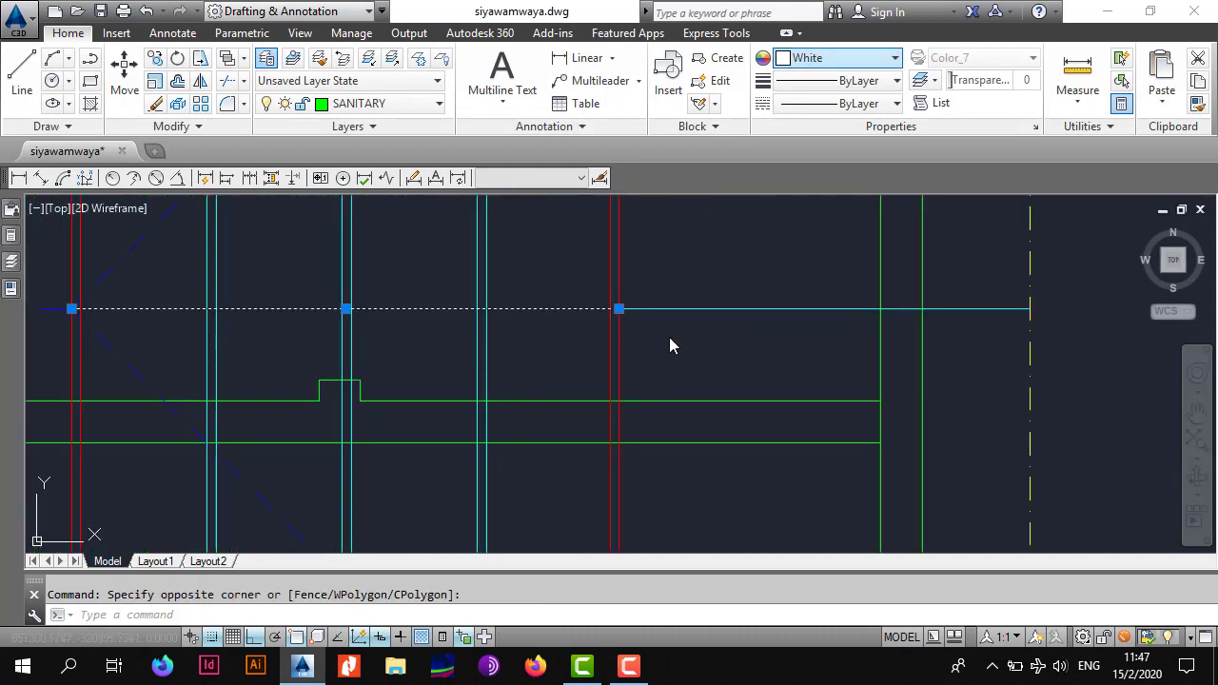
{"action": "left_click", "coordinate": [838, 58]}
{"action": "left_click", "coordinate": [816, 295]}
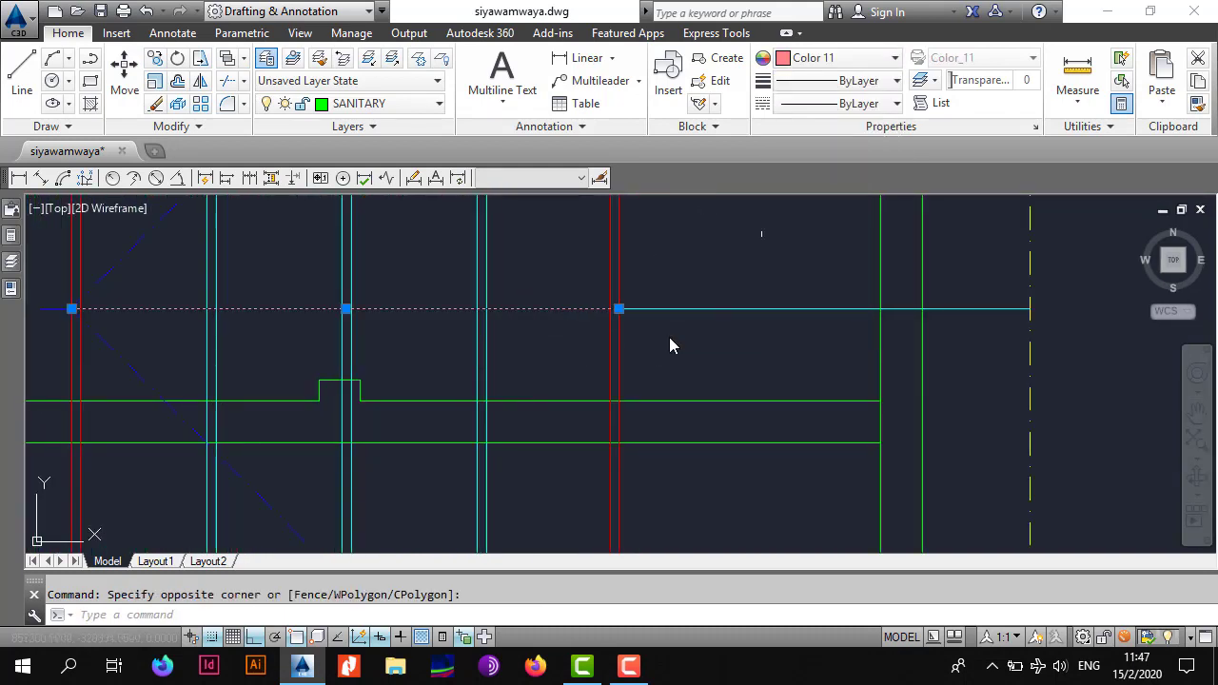
{"action": "left_click", "coordinate": [839, 104]}
{"action": "scroll", "coordinate": [857, 198], "scroll_direction": "down", "scroll_amount": 2}
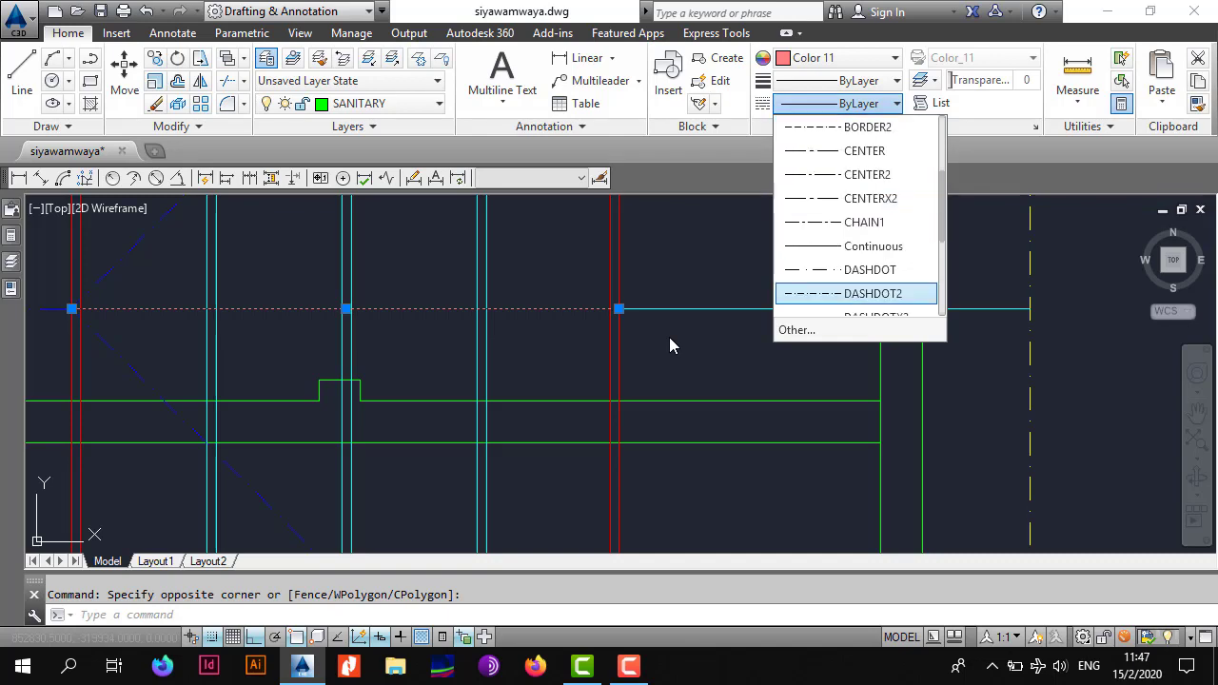
{"action": "scroll", "coordinate": [857, 271], "scroll_direction": "down", "scroll_amount": 1}
{"action": "left_click", "coordinate": [857, 294]}
{"action": "key", "text": "Escape"}
Step: Offset the cyan horizontal segment upward by 750, and offset the copy once more by the same distance
{"action": "scroll", "coordinate": [586, 345], "scroll_direction": "down", "scroll_amount": 6}
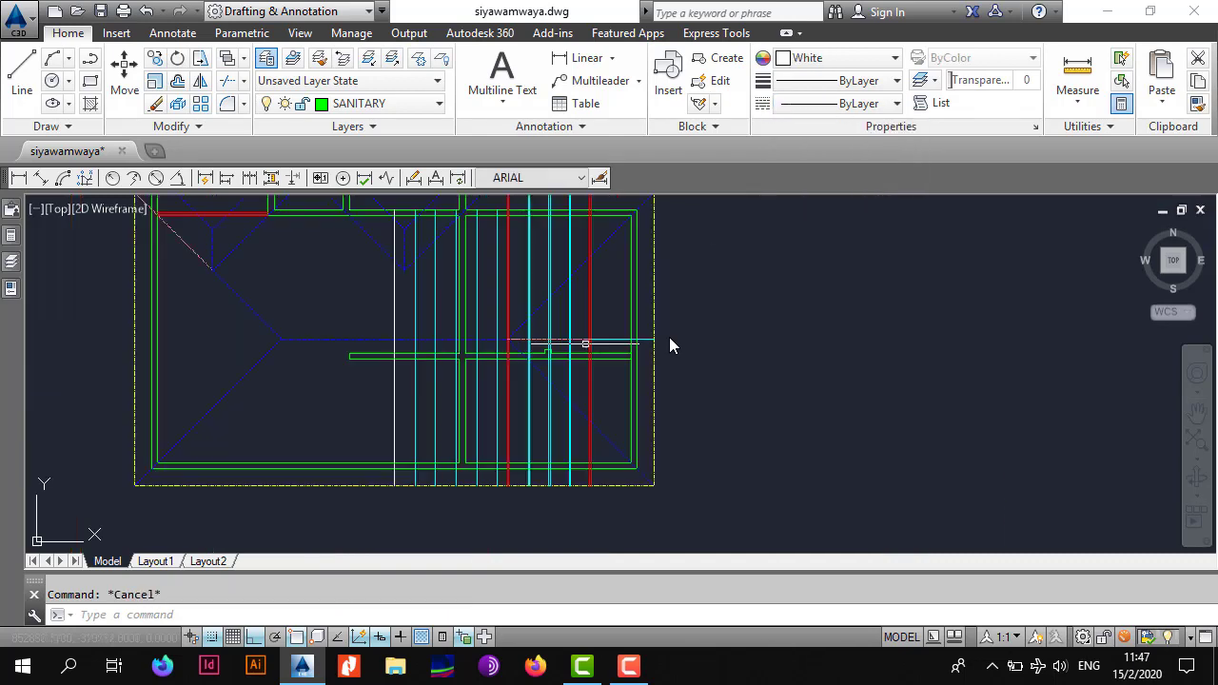
{"action": "middle_click_drag", "start_coordinate": [589, 359], "coordinate": [605, 354]}
{"action": "scroll", "coordinate": [671, 346], "scroll_direction": "up", "scroll_amount": 4}
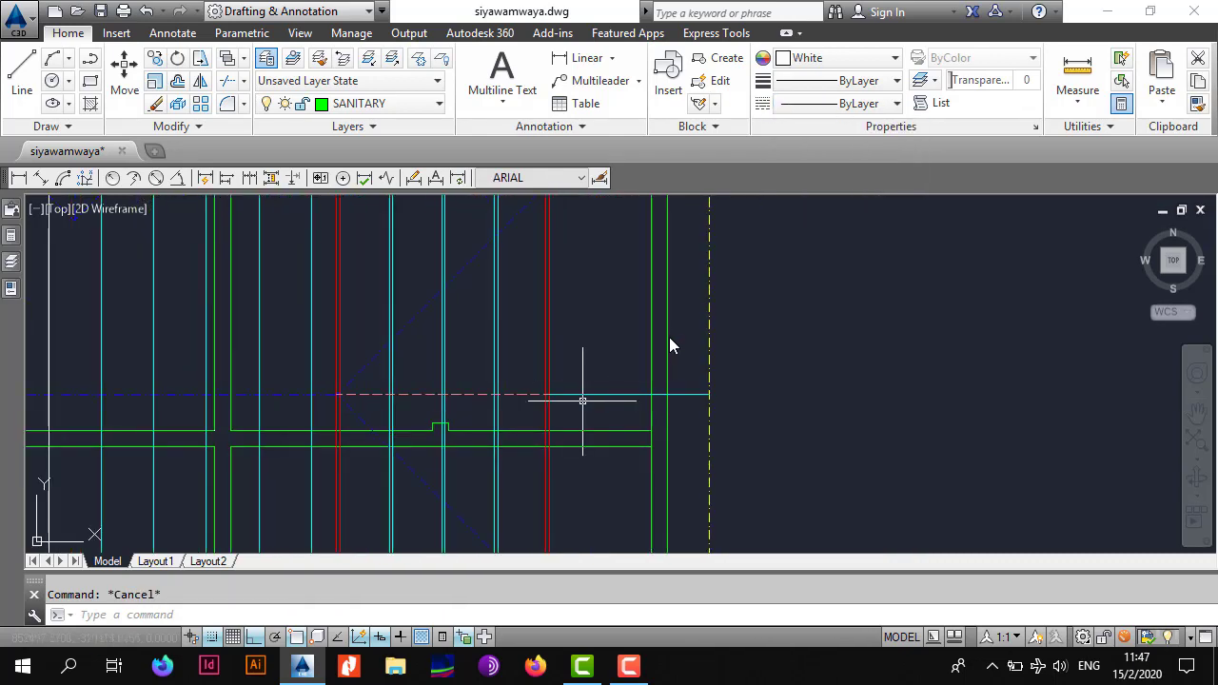
{"action": "scroll", "coordinate": [584, 401], "scroll_direction": "up", "scroll_amount": 4}
{"action": "left_click", "coordinate": [640, 364]}
{"action": "left_click", "coordinate": [639, 409]}
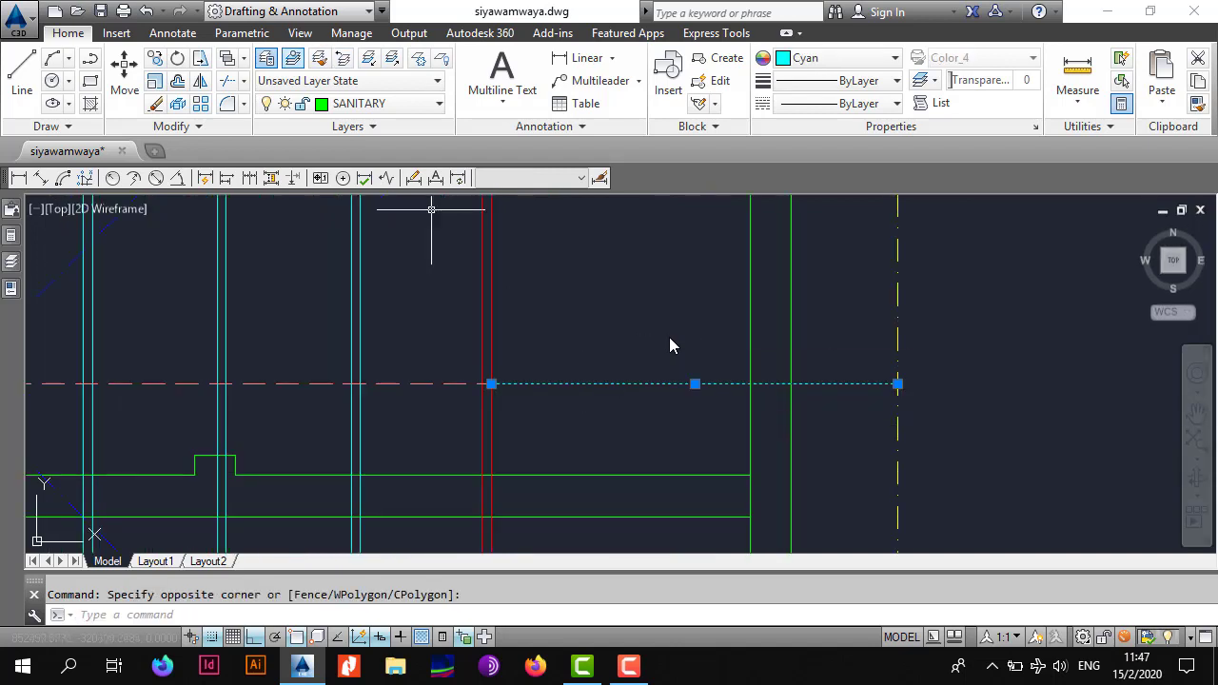
{"action": "type", "text": "o"}
{"action": "key", "text": "Return"}
{"action": "type", "text": "7"}
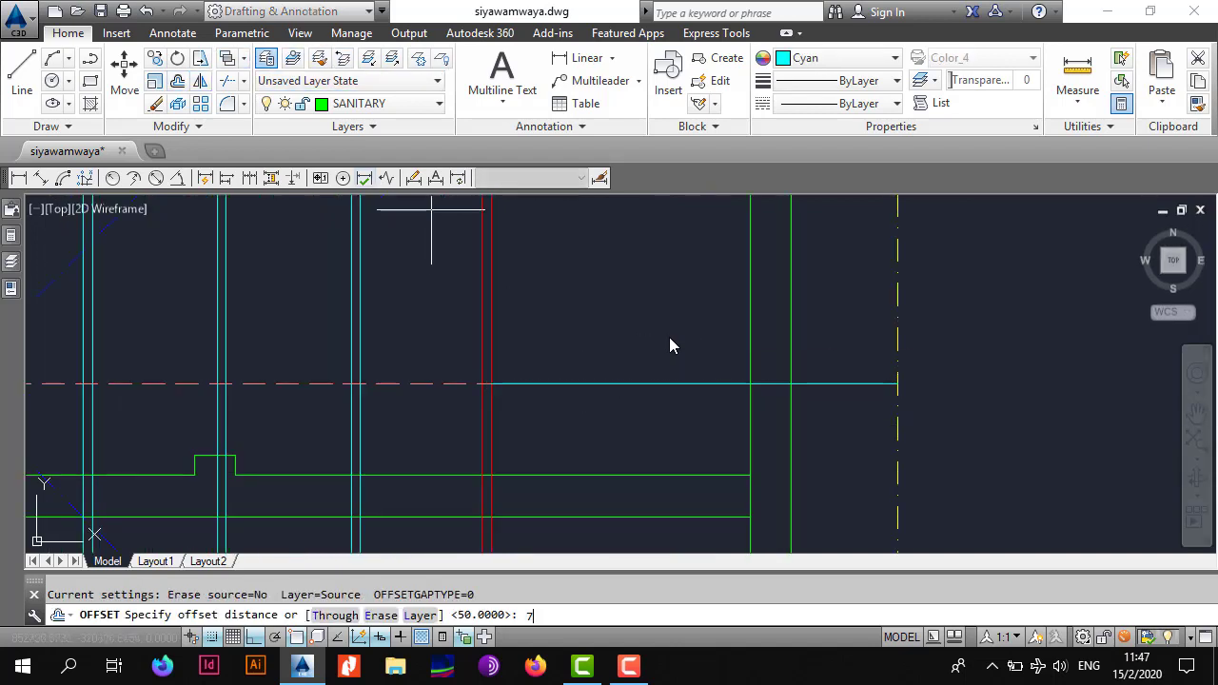
{"action": "type", "text": "5"}
{"action": "key", "text": "Return"}
{"action": "scroll", "coordinate": [519, 347], "scroll_direction": "down", "scroll_amount": 2}
{"action": "middle_click_drag", "start_coordinate": [563, 308], "coordinate": [557, 383]}
{"action": "left_click", "coordinate": [562, 371]}
{"action": "left_click", "coordinate": [583, 362]}
{"action": "left_click", "coordinate": [581, 279]}
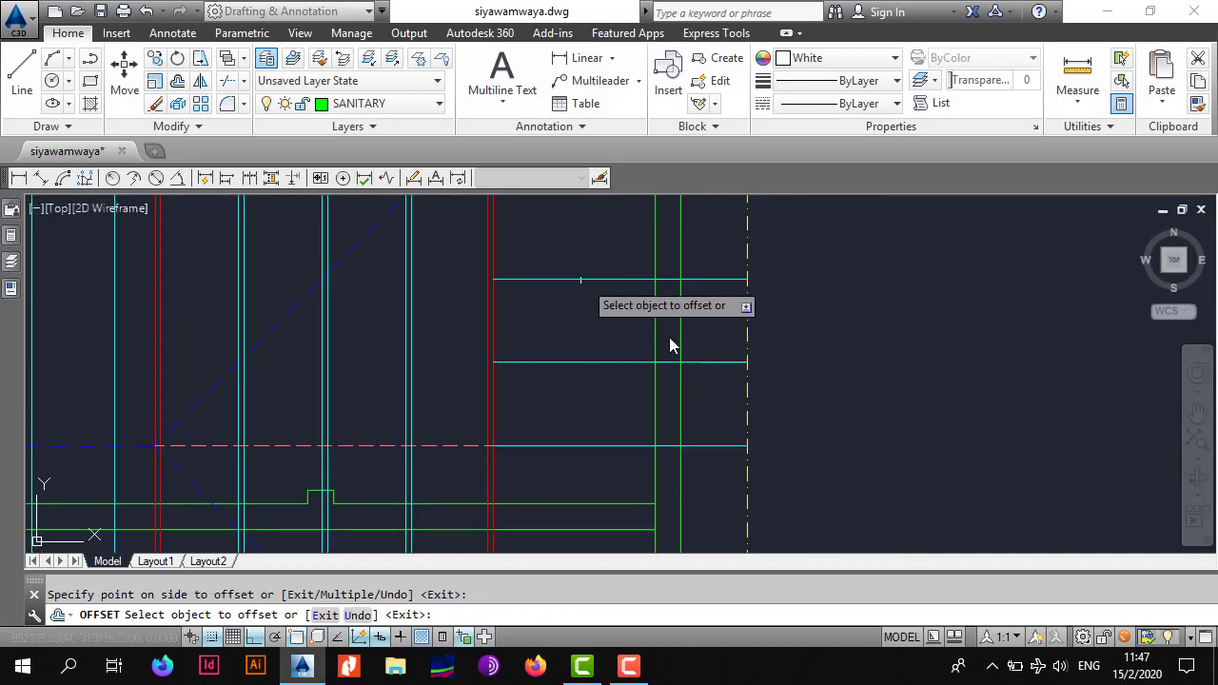
Step: Continue the 750 offsets upward with four more cyan lines, up to the top wall corner
{"action": "middle_click_drag", "start_coordinate": [593, 264], "coordinate": [569, 402]}
{"action": "left_click", "coordinate": [570, 417]}
{"action": "left_click", "coordinate": [580, 310]}
{"action": "middle_click_drag", "start_coordinate": [580, 315], "coordinate": [566, 386]}
{"action": "left_click", "coordinate": [566, 404]}
{"action": "left_click", "coordinate": [587, 305]}
{"action": "middle_click_drag", "start_coordinate": [590, 317], "coordinate": [564, 454]}
{"action": "left_click", "coordinate": [564, 461]}
{"action": "left_click", "coordinate": [585, 358]}
{"action": "left_click", "coordinate": [653, 375]}
{"action": "left_click", "coordinate": [664, 281]}
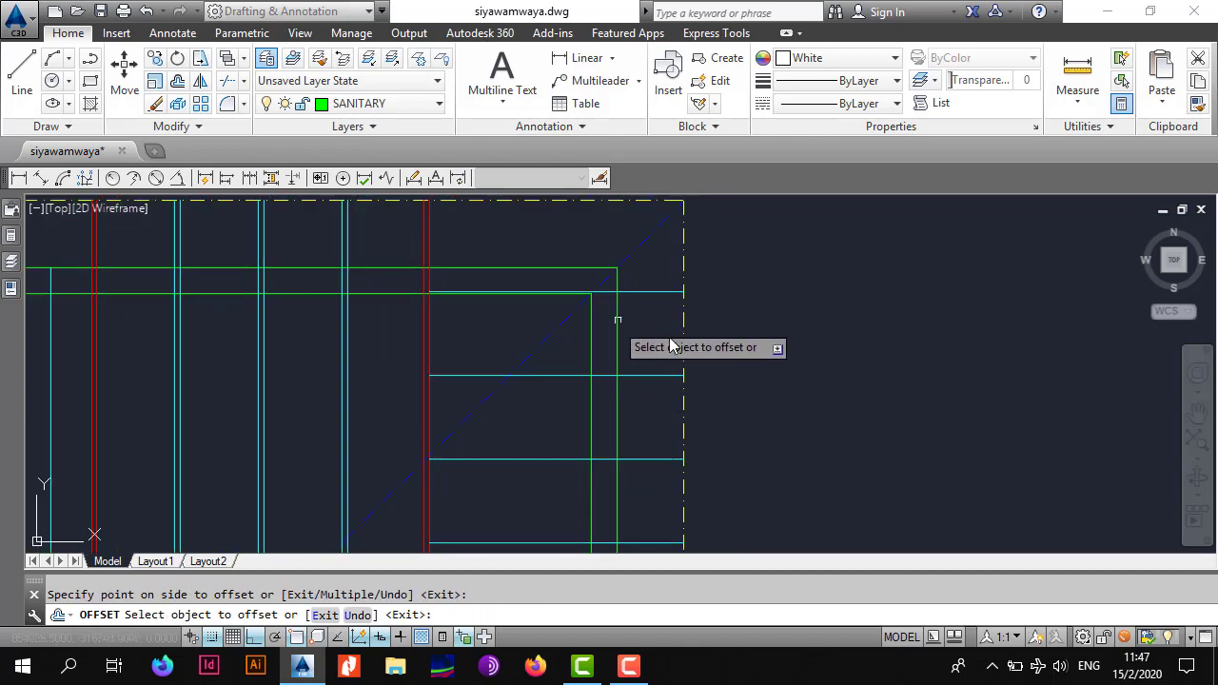
{"action": "key", "text": "Escape"}
Step: Offset the dashed horizontal line between the red pairs upward by 750 three times, each from the previous copy
{"action": "middle_click_drag", "start_coordinate": [441, 449], "coordinate": [548, 244]}
{"action": "scroll", "coordinate": [547, 246], "scroll_direction": "down", "scroll_amount": 4}
{"action": "scroll", "coordinate": [525, 372], "scroll_direction": "up", "scroll_amount": 4}
{"action": "key", "text": "Return"}
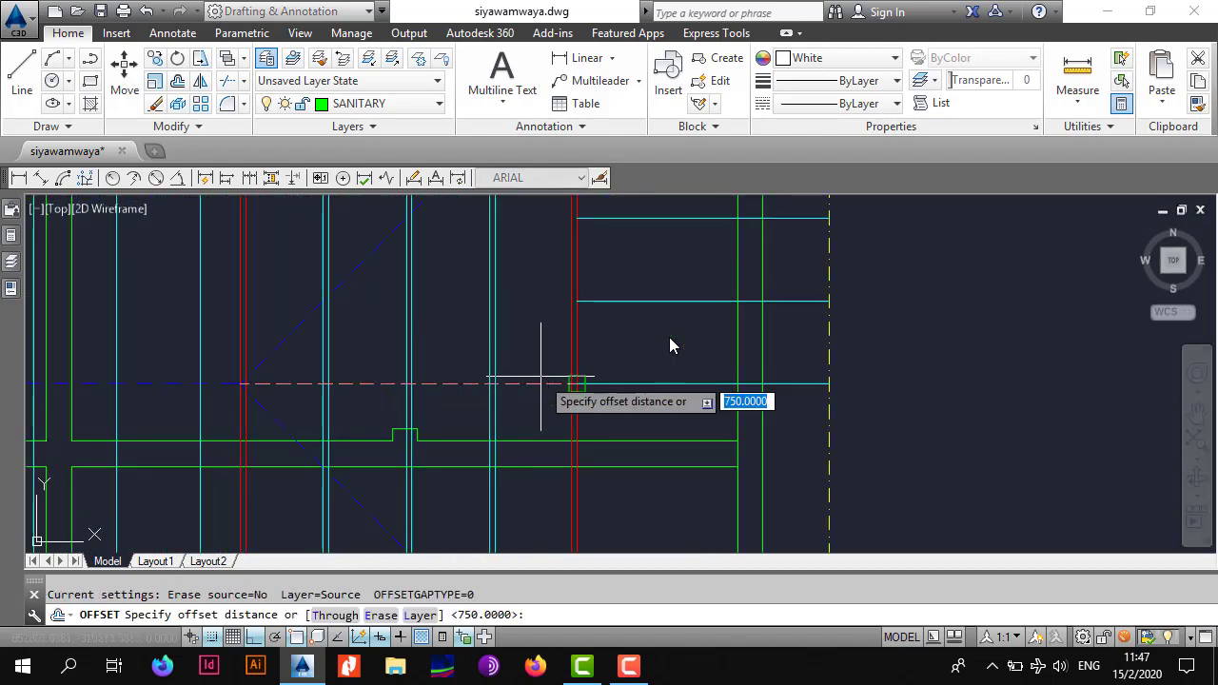
{"action": "key", "text": "Return"}
{"action": "left_click", "coordinate": [537, 384]}
{"action": "left_click", "coordinate": [556, 276]}
{"action": "middle_click_drag", "start_coordinate": [557, 275], "coordinate": [527, 432]}
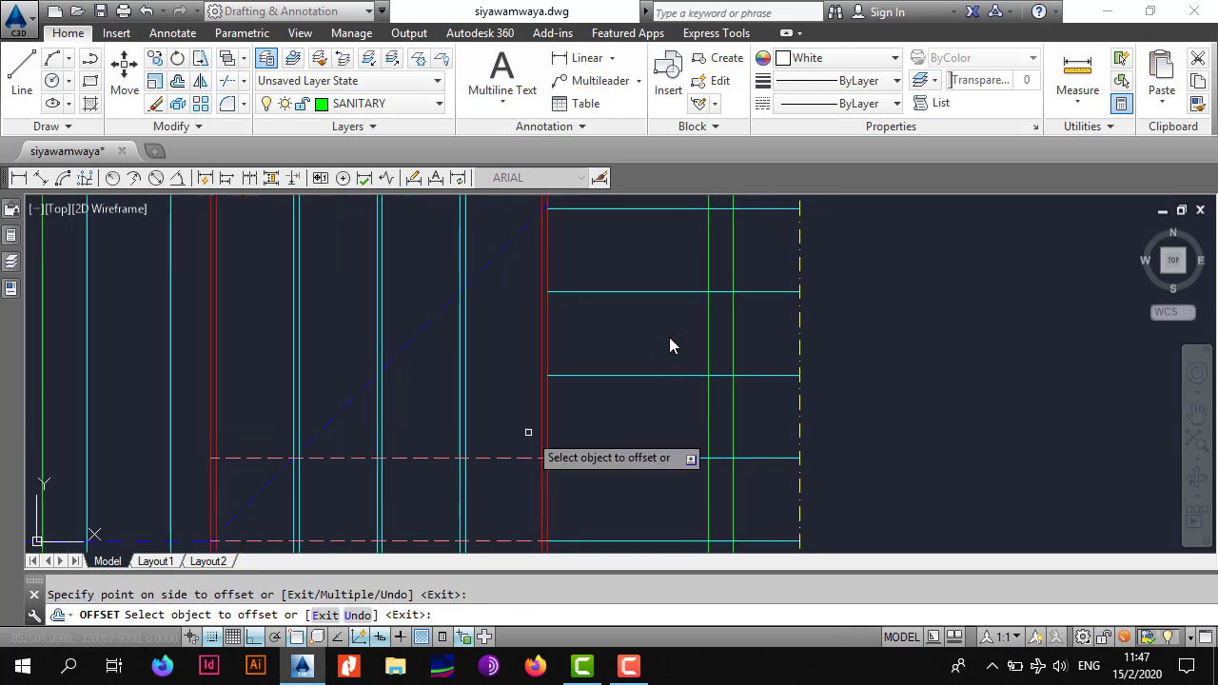
{"action": "left_click", "coordinate": [520, 458]}
{"action": "left_click", "coordinate": [498, 356]}
{"action": "left_click", "coordinate": [499, 375]}
{"action": "left_click", "coordinate": [516, 274]}
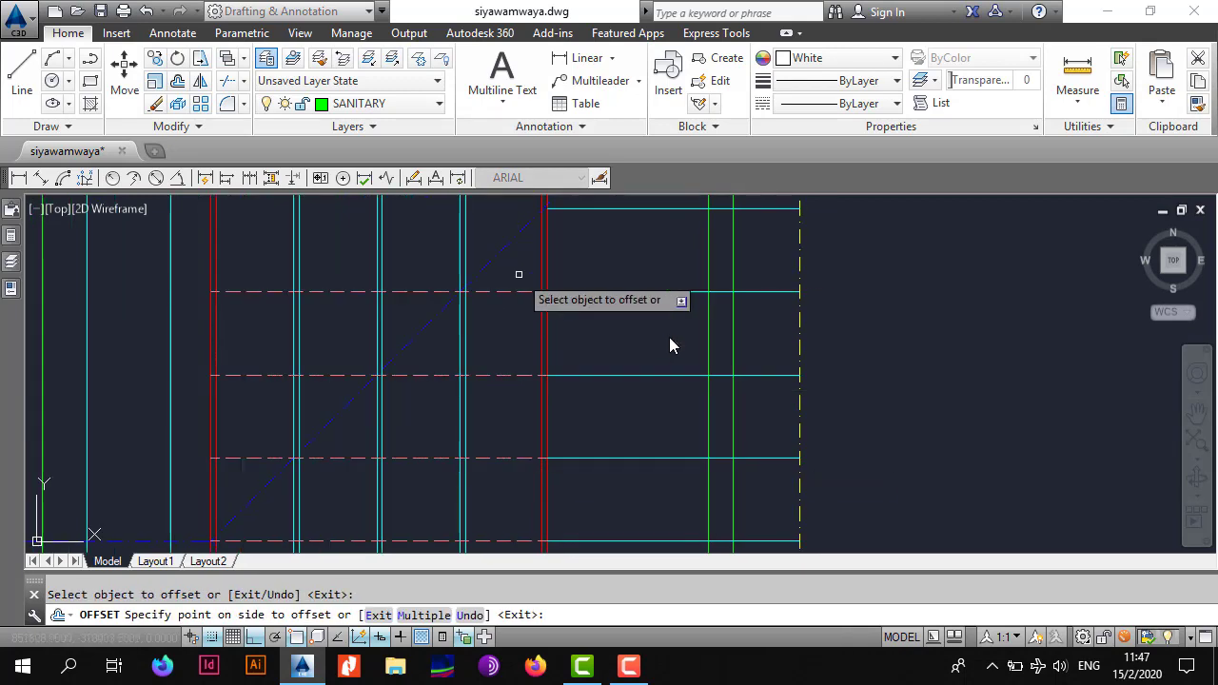
{"action": "key", "text": "Escape"}
Step: Trim the two uppermost cyan horizontal lines back to the blue diagonal hip line, removing their parts left of it
{"action": "scroll", "coordinate": [519, 293], "scroll_direction": "down", "scroll_amount": 5}
{"action": "scroll", "coordinate": [525, 287], "scroll_direction": "up", "scroll_amount": 2}
{"action": "middle_click_drag", "start_coordinate": [527, 286], "coordinate": [477, 373]}
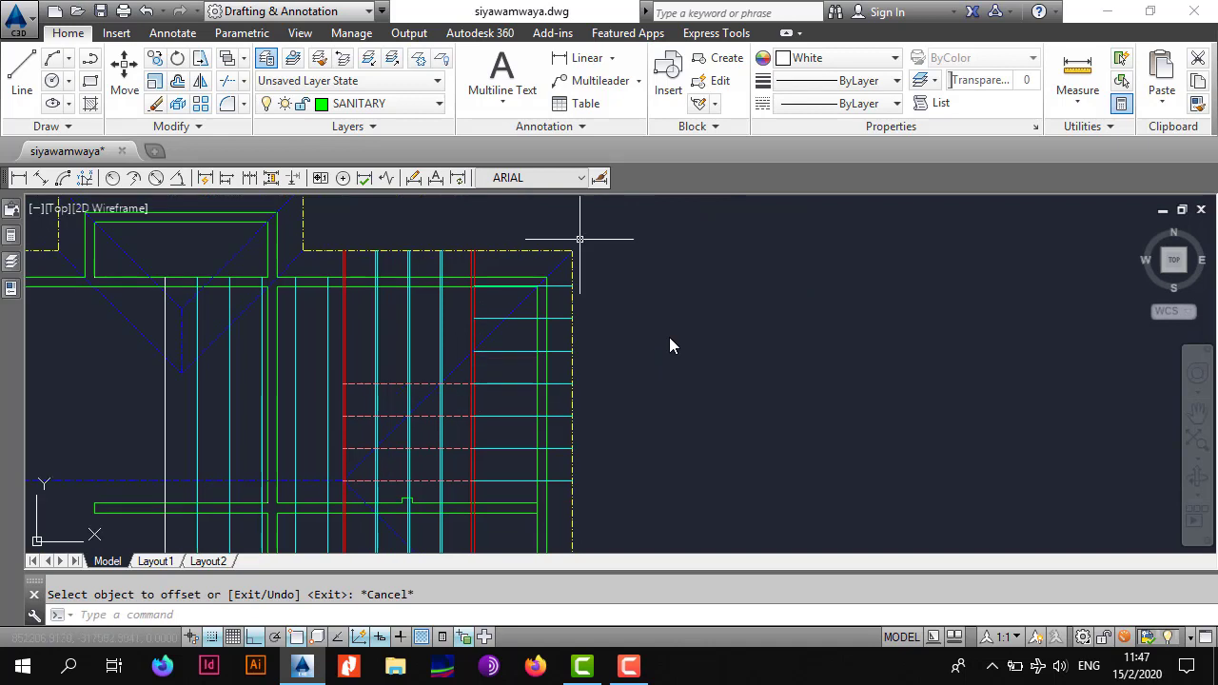
{"action": "scroll", "coordinate": [472, 381], "scroll_direction": "up", "scroll_amount": 2}
{"action": "left_click", "coordinate": [511, 306]}
{"action": "left_click", "coordinate": [490, 303]}
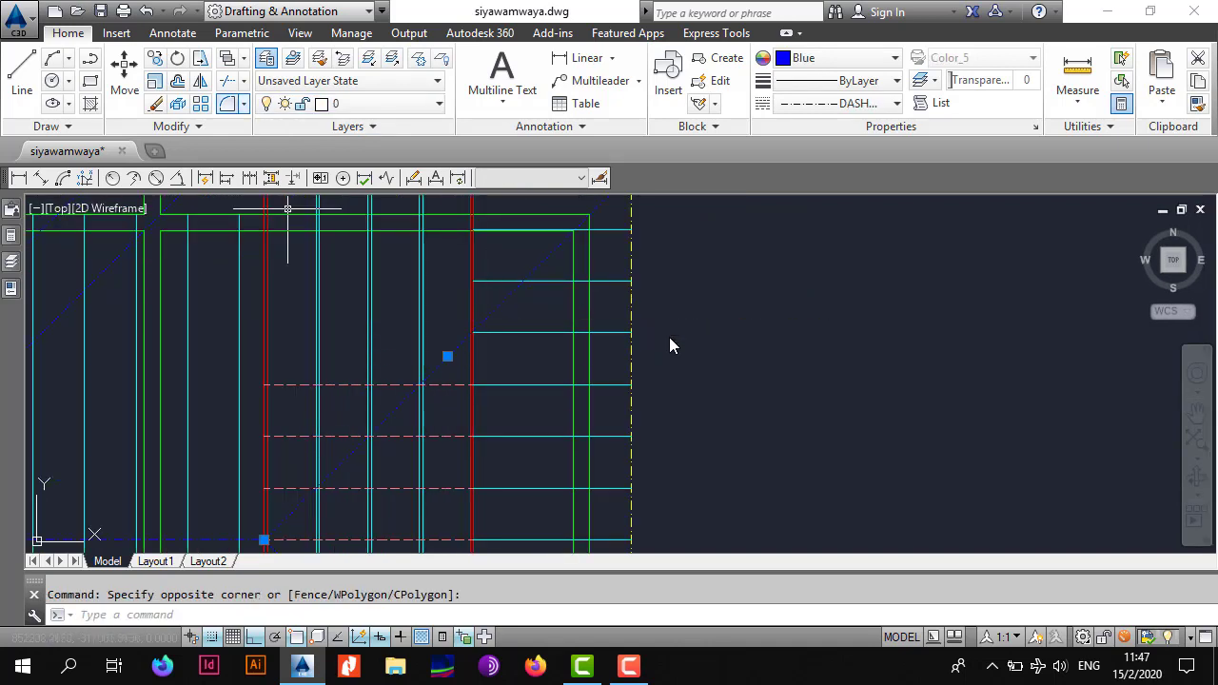
{"action": "left_click", "coordinate": [227, 81]}
{"action": "scroll", "coordinate": [507, 251], "scroll_direction": "up", "scroll_amount": 4}
{"action": "left_click", "coordinate": [504, 282]}
{"action": "left_click", "coordinate": [474, 335]}
{"action": "scroll", "coordinate": [489, 299], "scroll_direction": "down", "scroll_amount": 4}
{"action": "scroll", "coordinate": [519, 240], "scroll_direction": "up", "scroll_amount": 8}
{"action": "scroll", "coordinate": [670, 345], "scroll_direction": "up", "scroll_amount": 4}
{"action": "scroll", "coordinate": [670, 345], "scroll_direction": "down", "scroll_amount": 5}
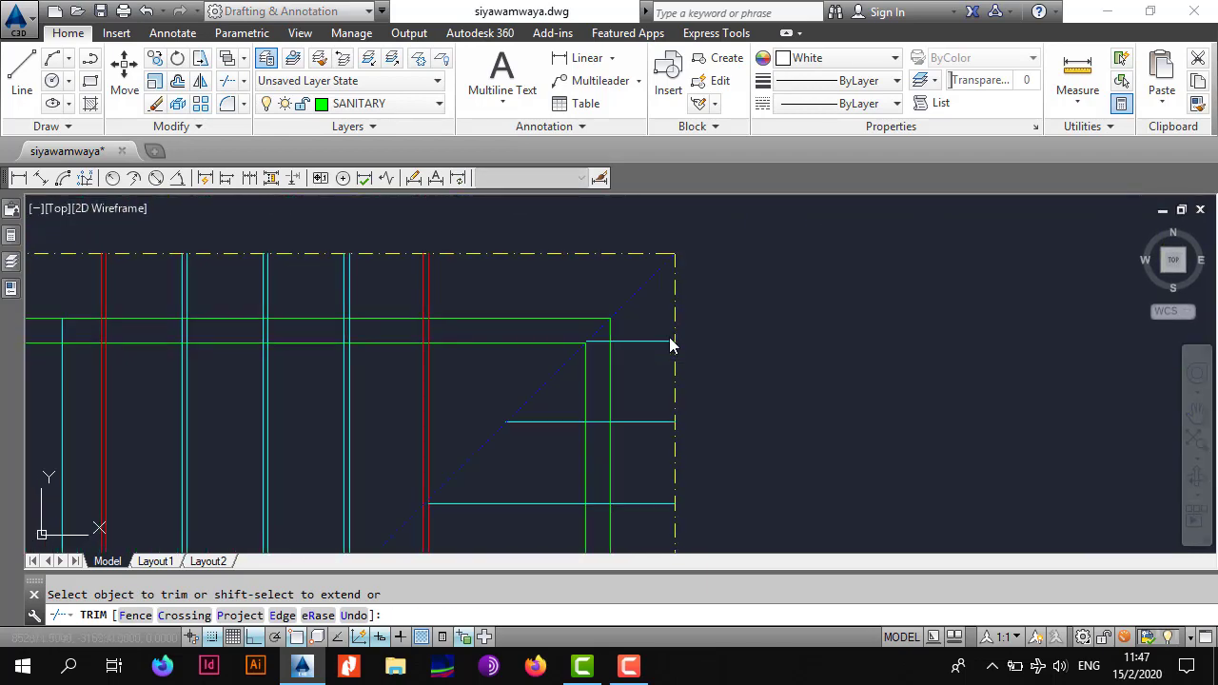
Step: Trim the three offset dashed lines back to the blue hip line, removing their parts left of it
{"action": "scroll", "coordinate": [670, 345], "scroll_direction": "up", "scroll_amount": 3}
{"action": "left_click", "coordinate": [520, 312]}
{"action": "left_click", "coordinate": [513, 283]}
{"action": "left_click", "coordinate": [515, 377]}
{"action": "left_click", "coordinate": [506, 358]}
{"action": "middle_click_drag", "start_coordinate": [427, 457], "coordinate": [447, 342]}
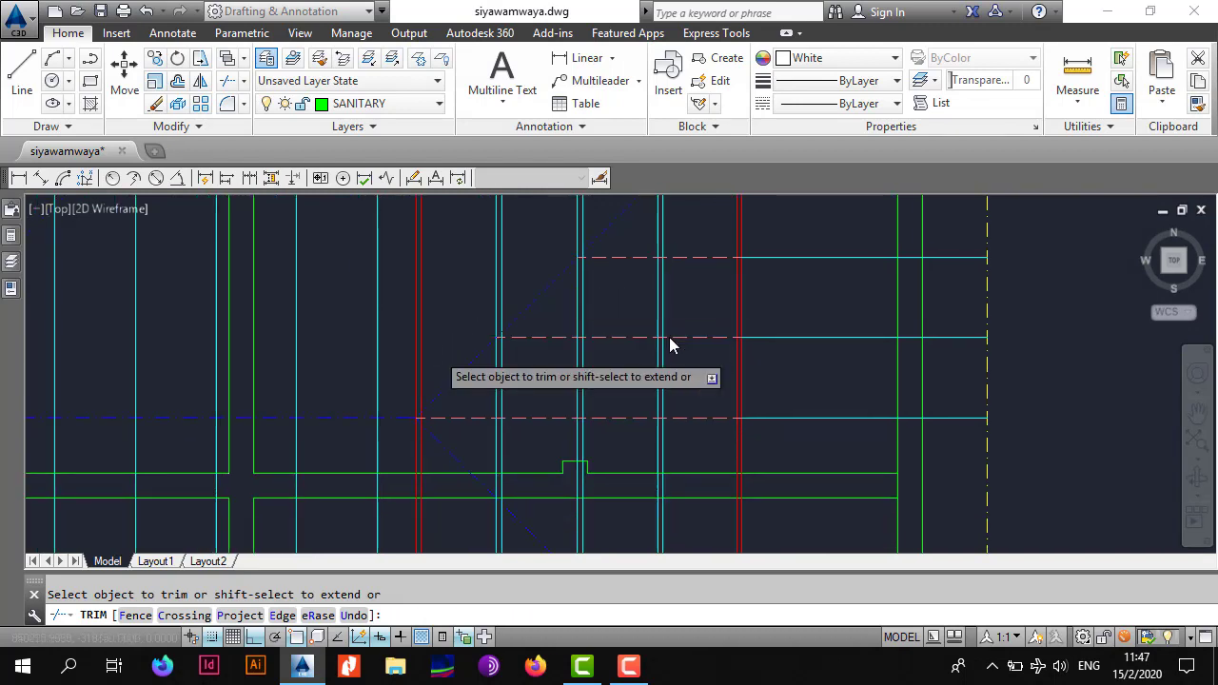
{"action": "scroll", "coordinate": [670, 346], "scroll_direction": "down", "scroll_amount": 4}
{"action": "key", "text": "Escape"}
Step: Mirror the two uppermost cyan horizontal lines across the blue hip line at the upper right corner, keeping the originals
{"action": "middle_click_drag", "start_coordinate": [497, 410], "coordinate": [490, 363]}
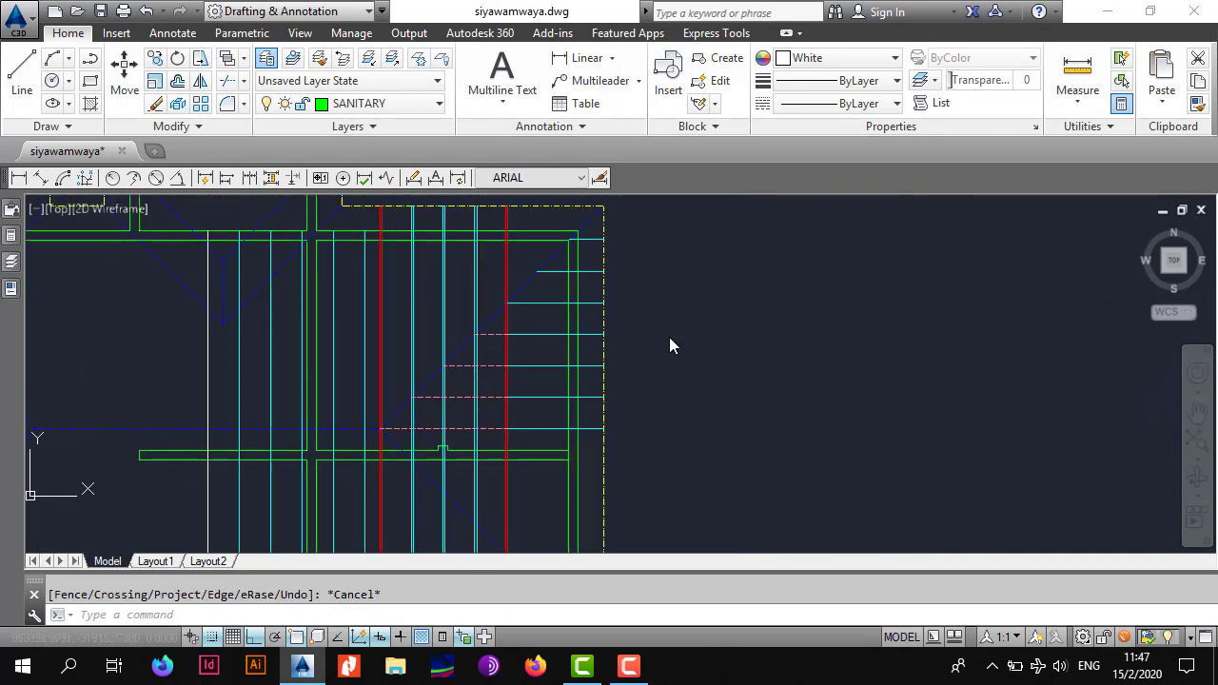
{"action": "scroll", "coordinate": [670, 346], "scroll_direction": "up", "scroll_amount": 5}
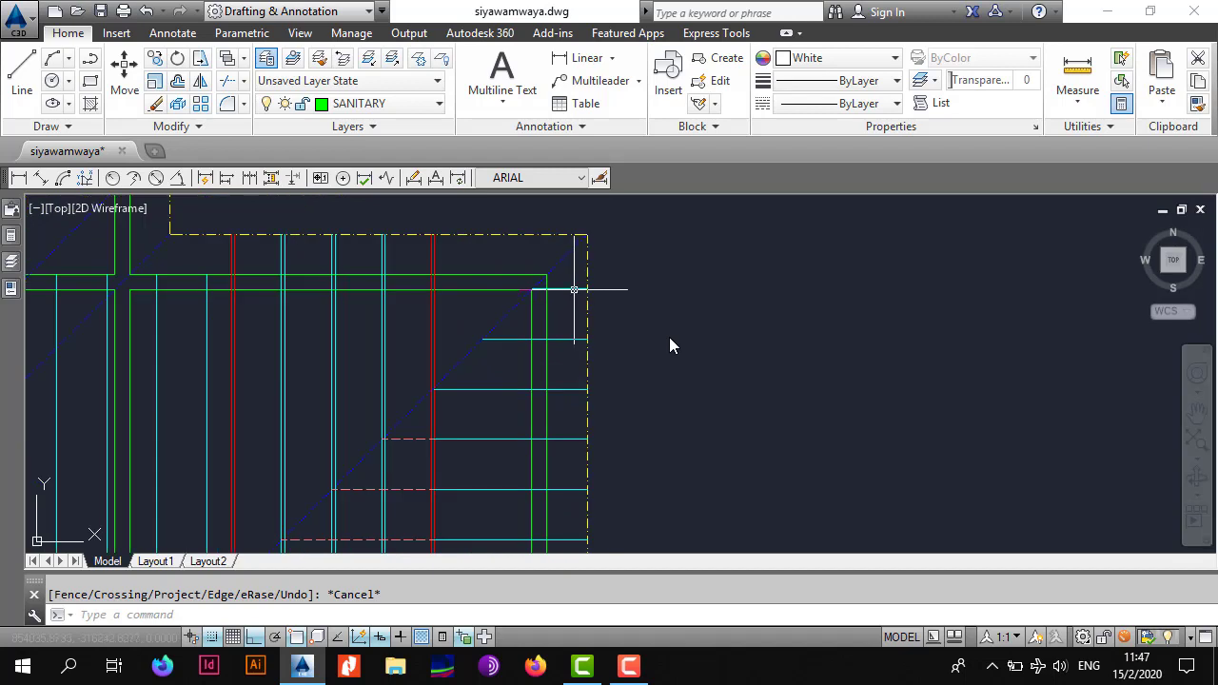
{"action": "left_click", "coordinate": [670, 345]}
{"action": "left_click", "coordinate": [547, 419]}
{"action": "mouse_move", "coordinate": [279, 388]}
{"action": "middle_mouse_down"}
{"action": "mouse_move", "coordinate": [340, 307]}
{"action": "mouse_move", "coordinate": [307, 382]}
{"action": "middle_mouse_up"}
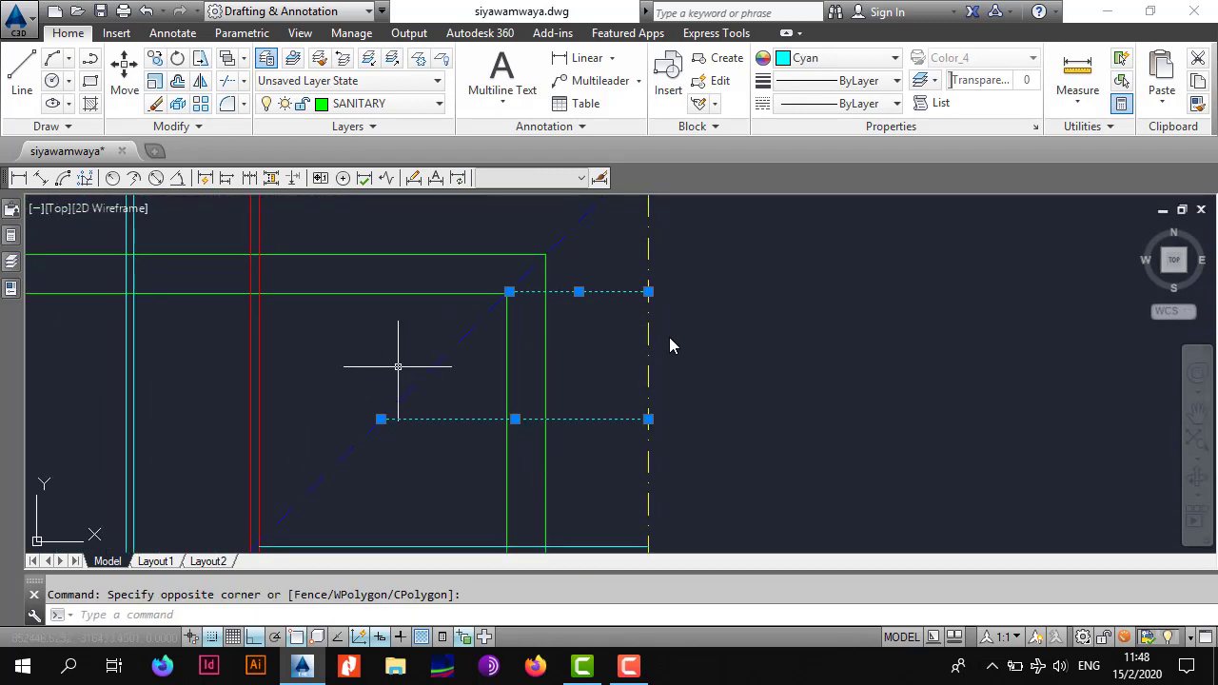
{"action": "middle_click_drag", "start_coordinate": [650, 272], "coordinate": [578, 393]}
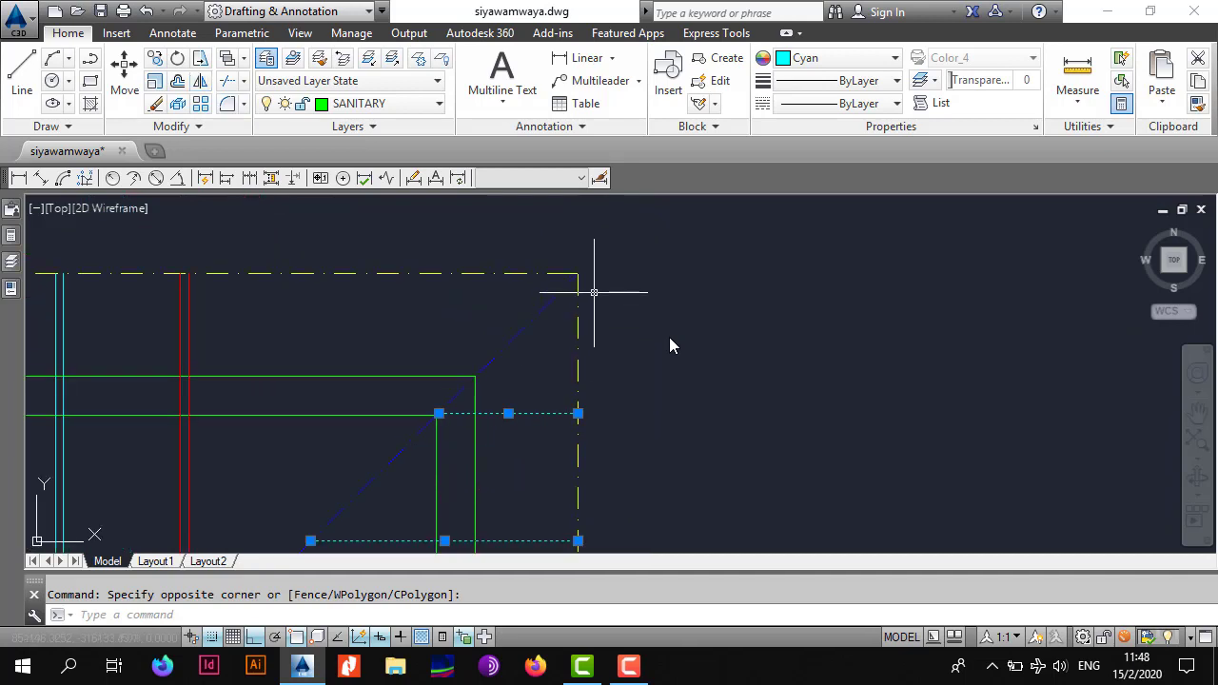
{"action": "left_click", "coordinate": [200, 80]}
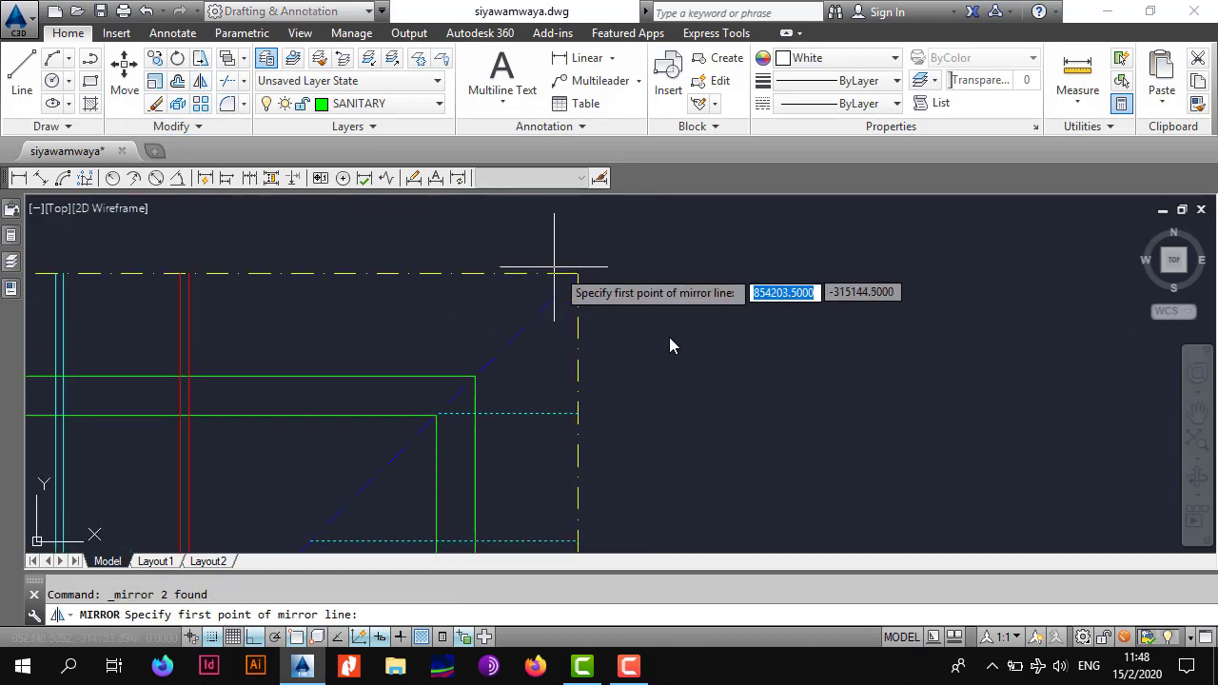
{"action": "left_click", "coordinate": [578, 273]}
{"action": "middle_click_drag", "start_coordinate": [561, 514], "coordinate": [597, 415]}
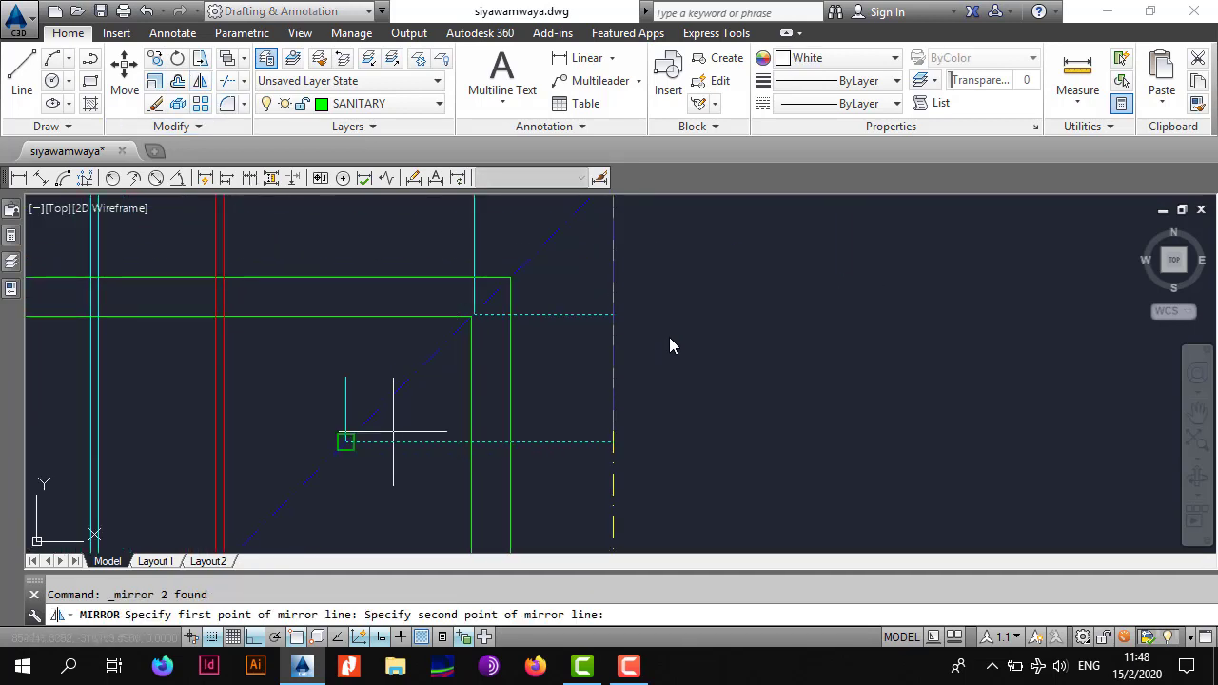
{"action": "left_click", "coordinate": [344, 443]}
{"action": "key", "text": "Return"}
{"action": "scroll", "coordinate": [343, 444], "scroll_direction": "down", "scroll_amount": 4}
{"action": "middle_click_drag", "start_coordinate": [408, 418], "coordinate": [475, 363]}
{"action": "scroll", "coordinate": [478, 307], "scroll_direction": "up", "scroll_amount": 2}
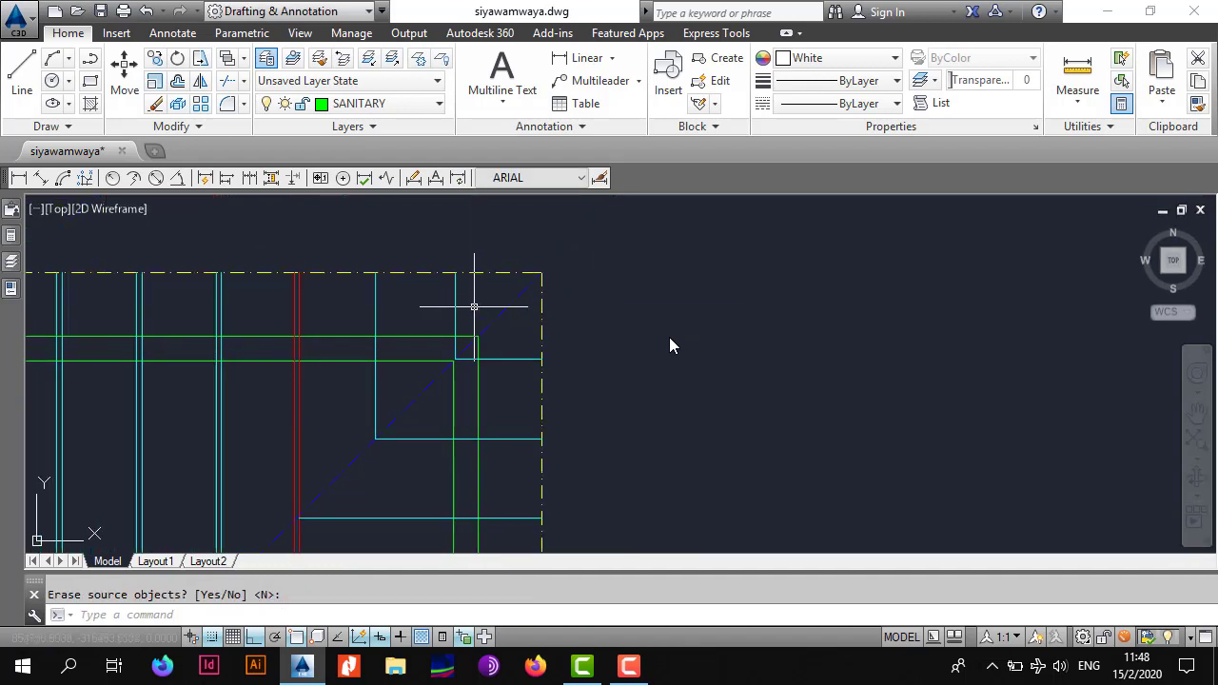
{"action": "scroll", "coordinate": [382, 301], "scroll_direction": "down", "scroll_amount": 2}
{"action": "scroll", "coordinate": [419, 302], "scroll_direction": "down", "scroll_amount": 4}
{"action": "mouse_move", "coordinate": [397, 381]}
{"action": "middle_mouse_down"}
{"action": "mouse_move", "coordinate": [417, 245]}
{"action": "mouse_move", "coordinate": [467, 359]}
{"action": "middle_mouse_up"}
{"action": "scroll", "coordinate": [418, 294], "scroll_direction": "up", "scroll_amount": 2}
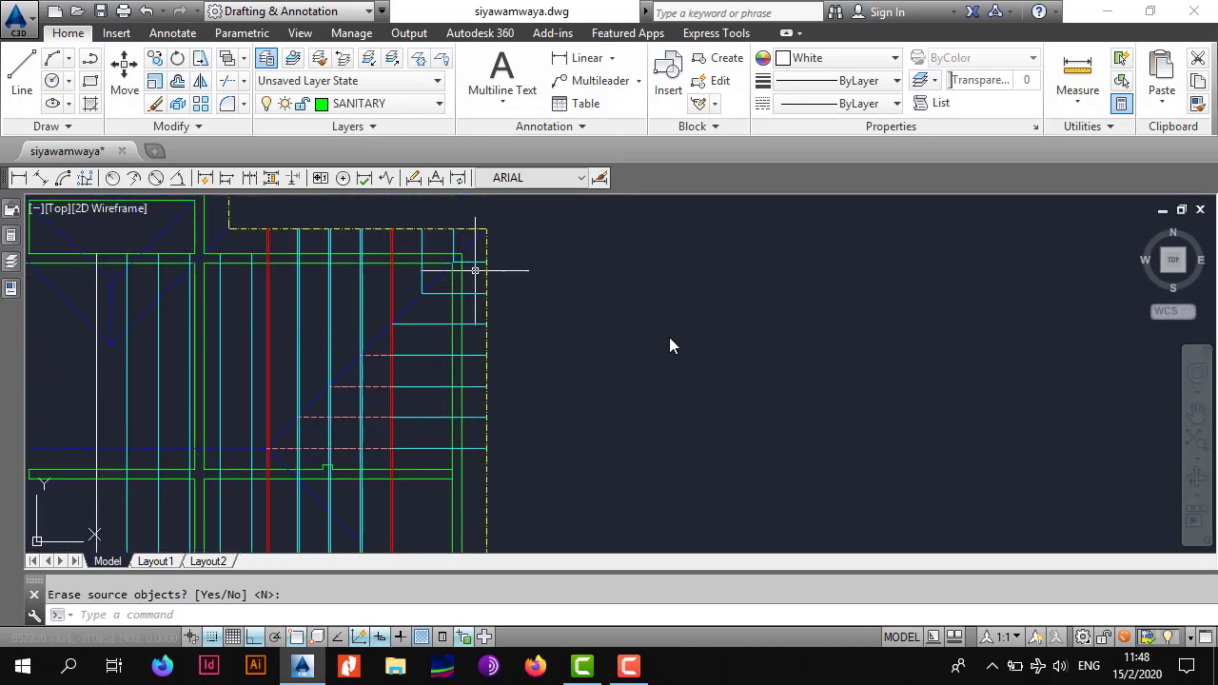
Step: Mirror the cyan and dashed horizontal lines and the two short corner verticals downward about the ridge-level horizontal line, keeping the originals
{"action": "scroll", "coordinate": [475, 270], "scroll_direction": "up", "scroll_amount": 2}
{"action": "left_click", "coordinate": [486, 243]}
{"action": "left_click", "coordinate": [465, 517]}
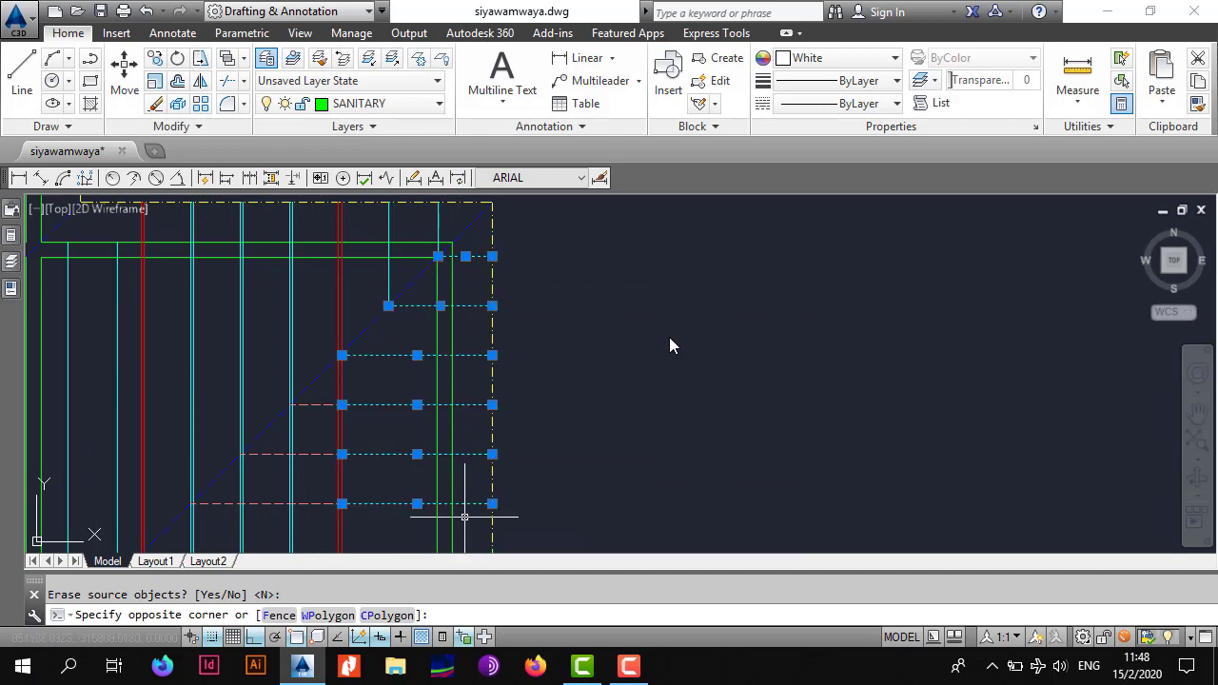
{"action": "left_click", "coordinate": [447, 220]}
{"action": "left_click", "coordinate": [376, 225]}
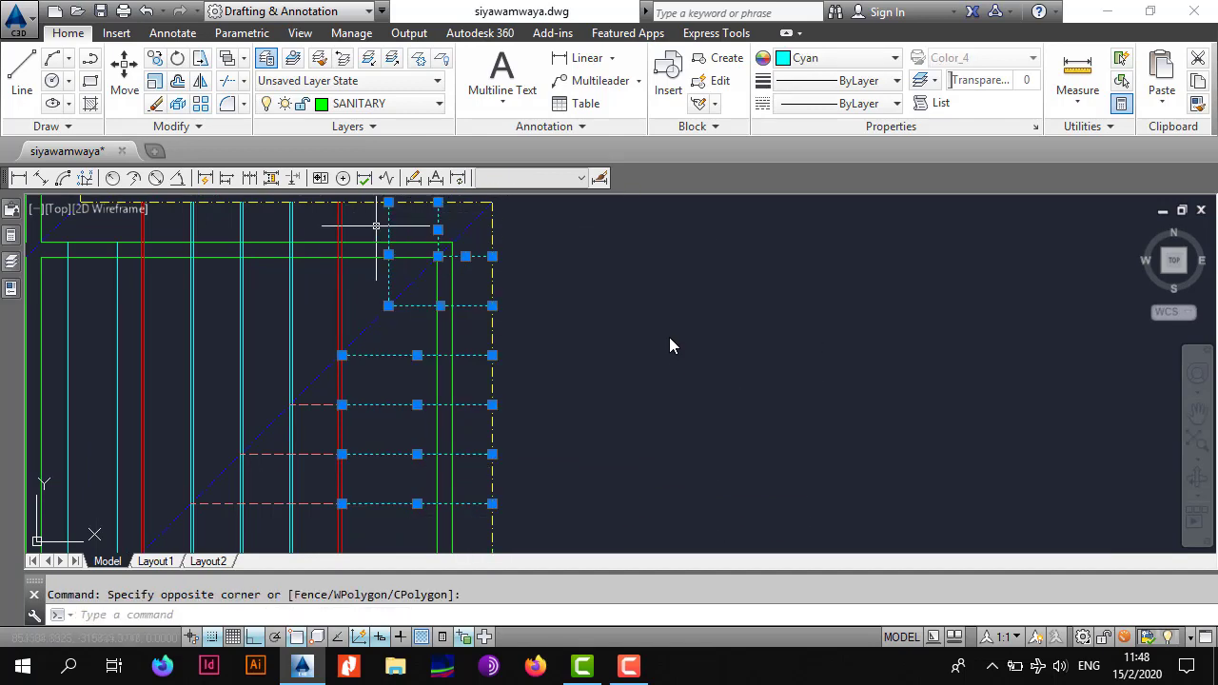
{"action": "middle_click_drag", "start_coordinate": [334, 391], "coordinate": [397, 321]}
{"action": "scroll", "coordinate": [398, 322], "scroll_direction": "up", "scroll_amount": 4}
{"action": "left_click", "coordinate": [381, 328]}
{"action": "left_click", "coordinate": [341, 495]}
{"action": "scroll", "coordinate": [342, 498], "scroll_direction": "down", "scroll_amount": 4}
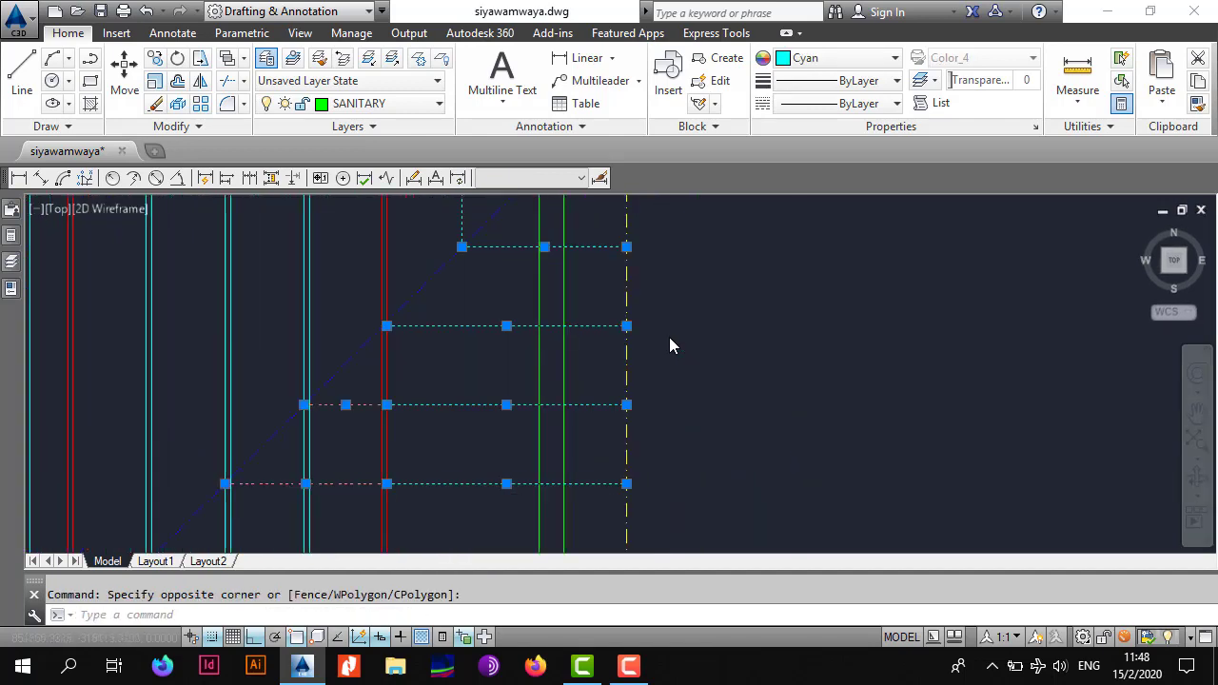
{"action": "middle_click_drag", "start_coordinate": [342, 498], "coordinate": [387, 340]}
{"action": "scroll", "coordinate": [387, 389], "scroll_direction": "up", "scroll_amount": 4}
{"action": "left_click", "coordinate": [416, 331]}
{"action": "left_click", "coordinate": [382, 491]}
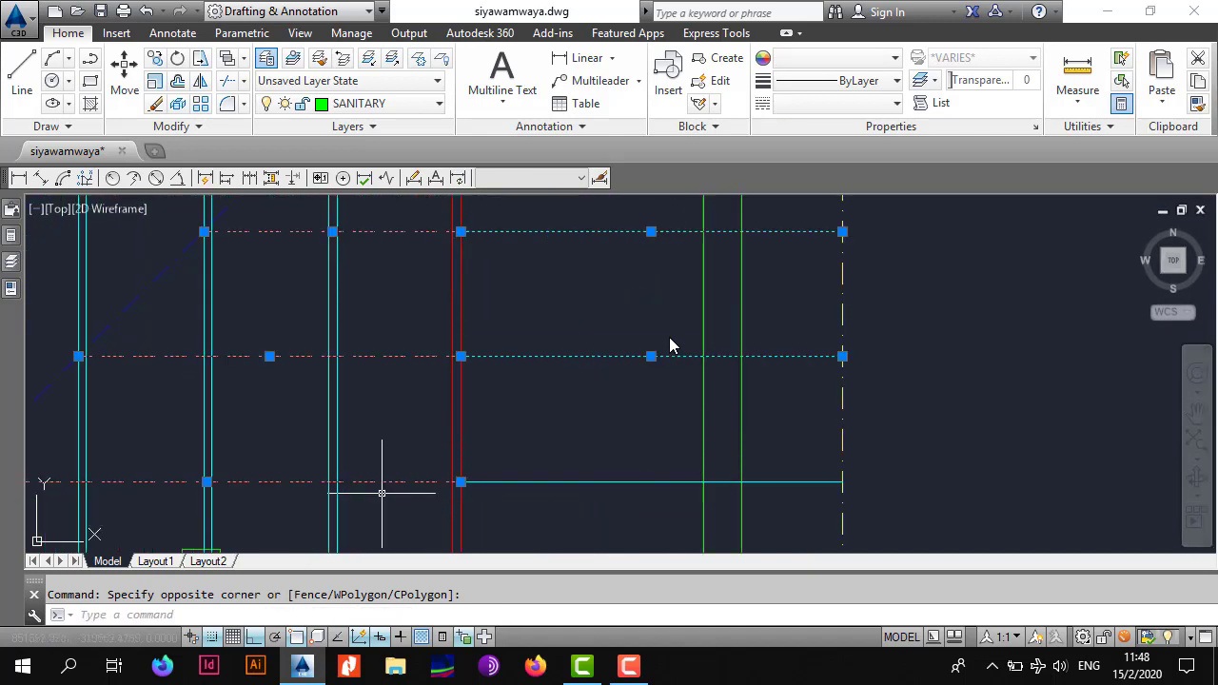
{"action": "scroll", "coordinate": [382, 488], "scroll_direction": "down", "scroll_amount": 4}
{"action": "scroll", "coordinate": [431, 486], "scroll_direction": "up", "scroll_amount": 3}
{"action": "left_click", "coordinate": [401, 487]}
{"action": "left_click", "coordinate": [384, 502]}
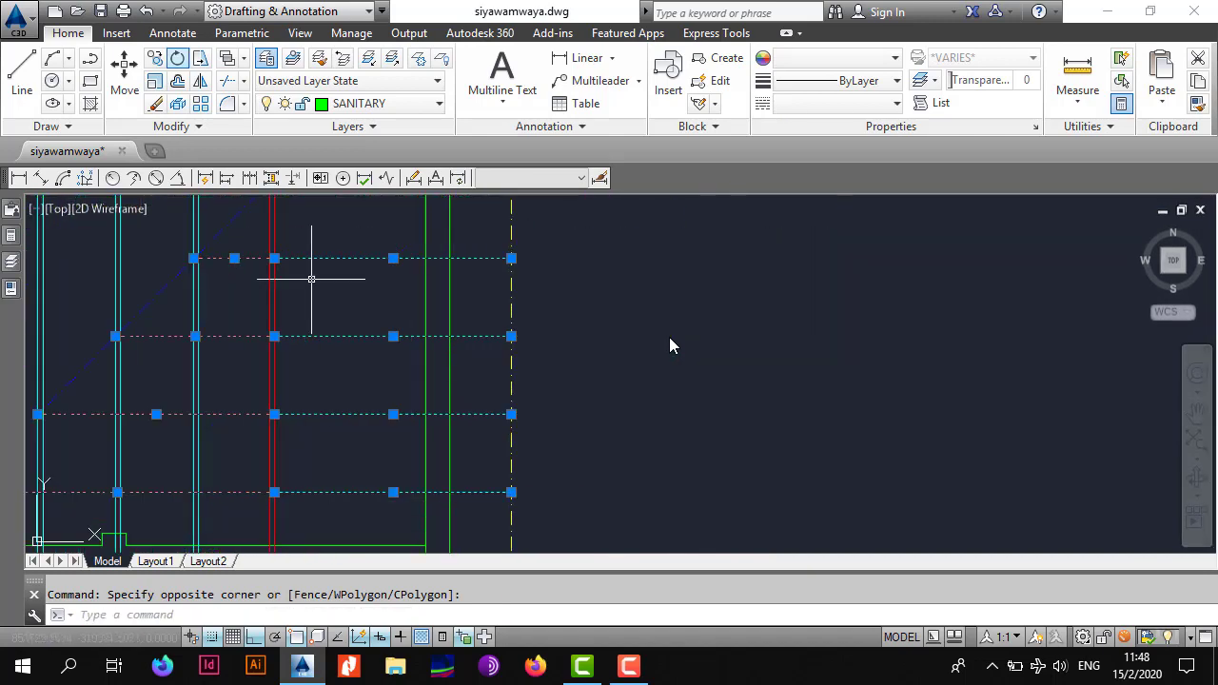
{"action": "left_click", "coordinate": [200, 81]}
{"action": "middle_click_drag", "start_coordinate": [529, 458], "coordinate": [586, 339]}
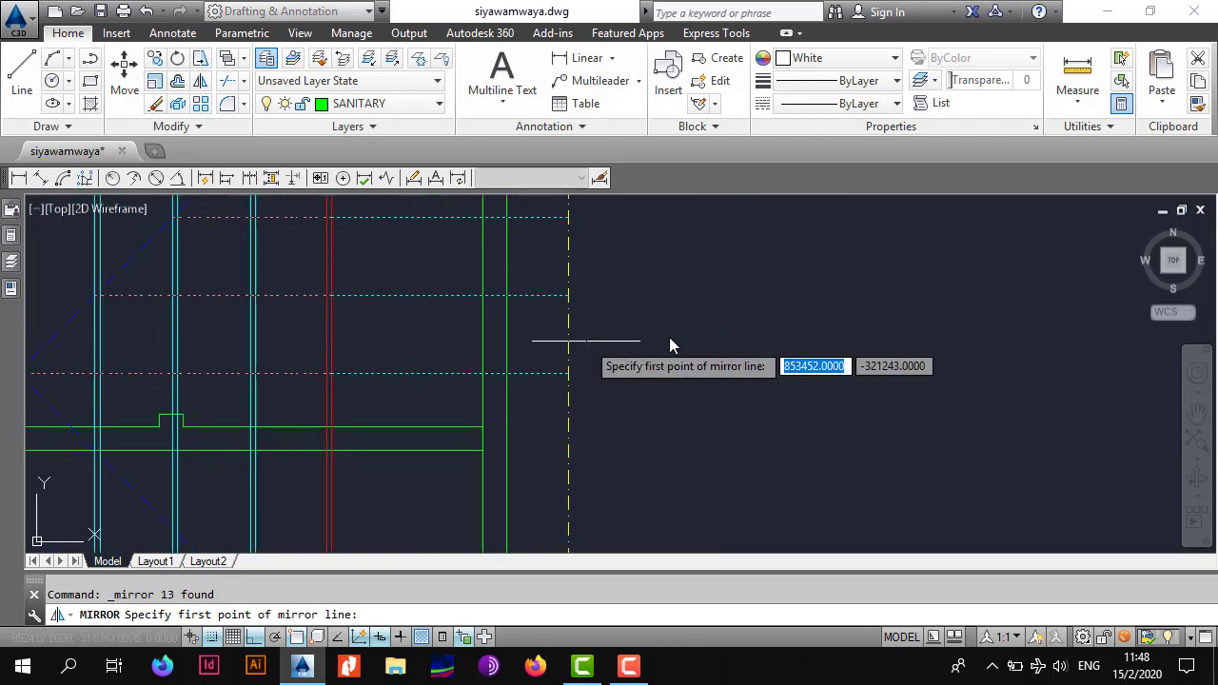
{"action": "left_click", "coordinate": [569, 373]}
{"action": "middle_click_drag", "start_coordinate": [428, 375], "coordinate": [691, 352]}
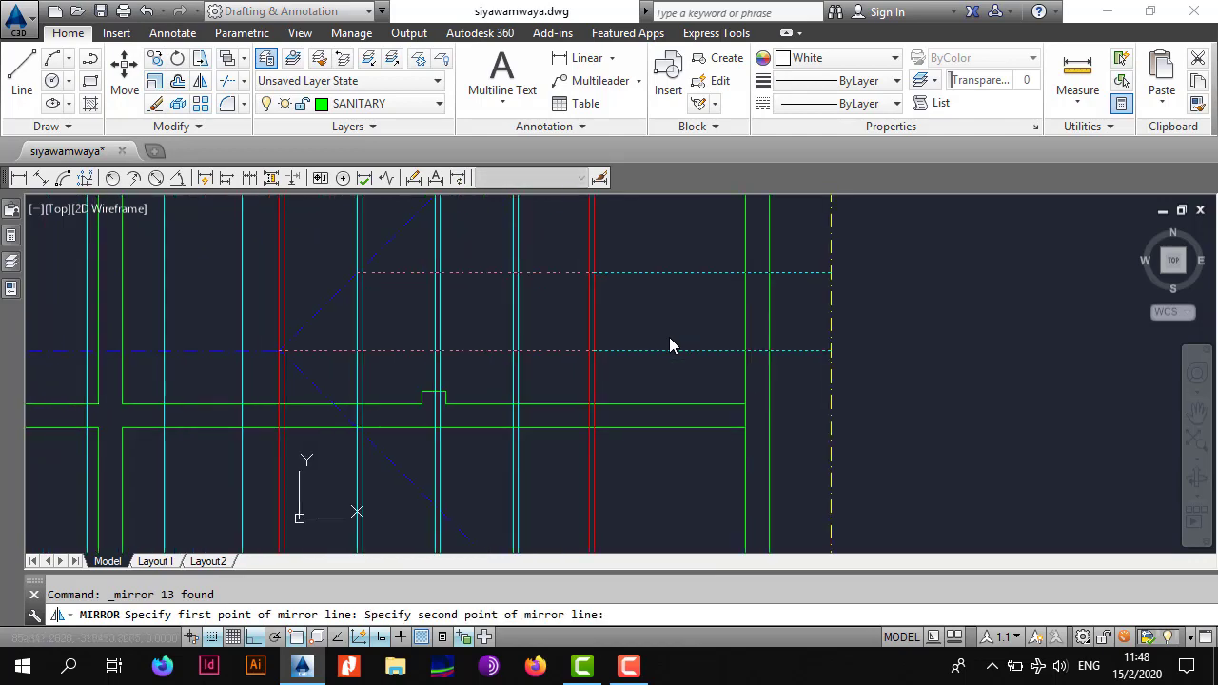
{"action": "scroll", "coordinate": [284, 346], "scroll_direction": "up", "scroll_amount": 4}
{"action": "left_click", "coordinate": [263, 360]}
{"action": "key", "text": "Return"}
{"action": "scroll", "coordinate": [670, 347], "scroll_direction": "down", "scroll_amount": 4}
{"action": "scroll", "coordinate": [603, 396], "scroll_direction": "down", "scroll_amount": 2}
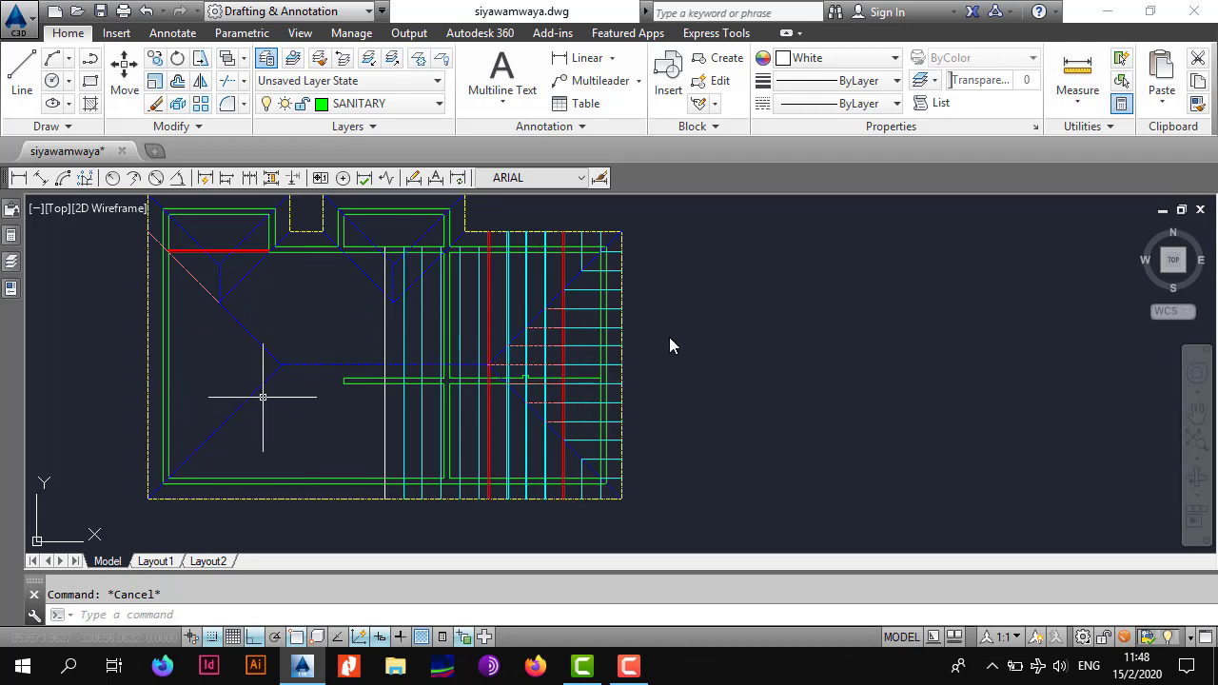
Step: Select the five single cyan verticals, both red pairs and the three cyan pairs to the right of the white centre line
{"action": "scroll", "coordinate": [670, 346], "scroll_direction": "up", "scroll_amount": 6}
{"action": "left_click", "coordinate": [406, 285]}
{"action": "left_click", "coordinate": [291, 333]}
{"action": "scroll", "coordinate": [455, 342], "scroll_direction": "up", "scroll_amount": 2}
{"action": "left_click", "coordinate": [468, 326]}
{"action": "left_click", "coordinate": [633, 344]}
{"action": "left_click", "coordinate": [574, 376]}
{"action": "left_click", "coordinate": [837, 322]}
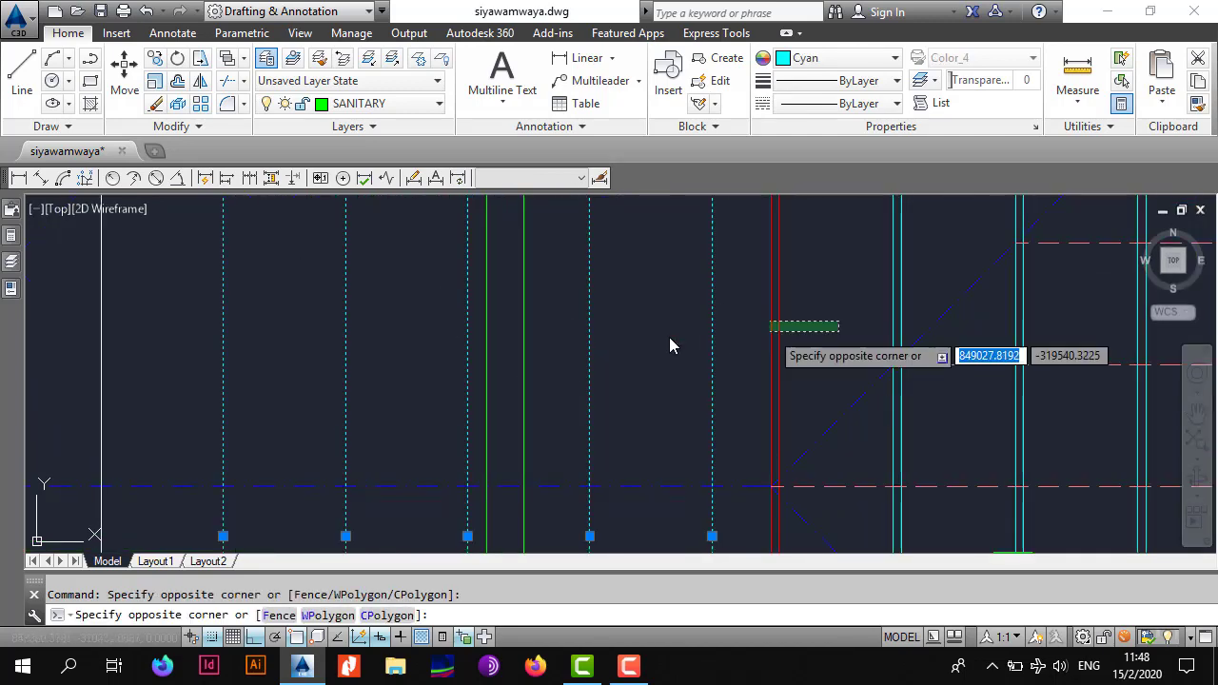
{"action": "left_click", "coordinate": [768, 335]}
{"action": "scroll", "coordinate": [794, 332], "scroll_direction": "down", "scroll_amount": 4}
{"action": "middle_click_drag", "start_coordinate": [798, 328], "coordinate": [718, 446]}
{"action": "left_click", "coordinate": [873, 282]}
{"action": "left_click", "coordinate": [729, 310]}
{"action": "middle_click_drag", "start_coordinate": [917, 254], "coordinate": [841, 332]}
{"action": "left_click", "coordinate": [840, 333]}
{"action": "left_click", "coordinate": [793, 352]}
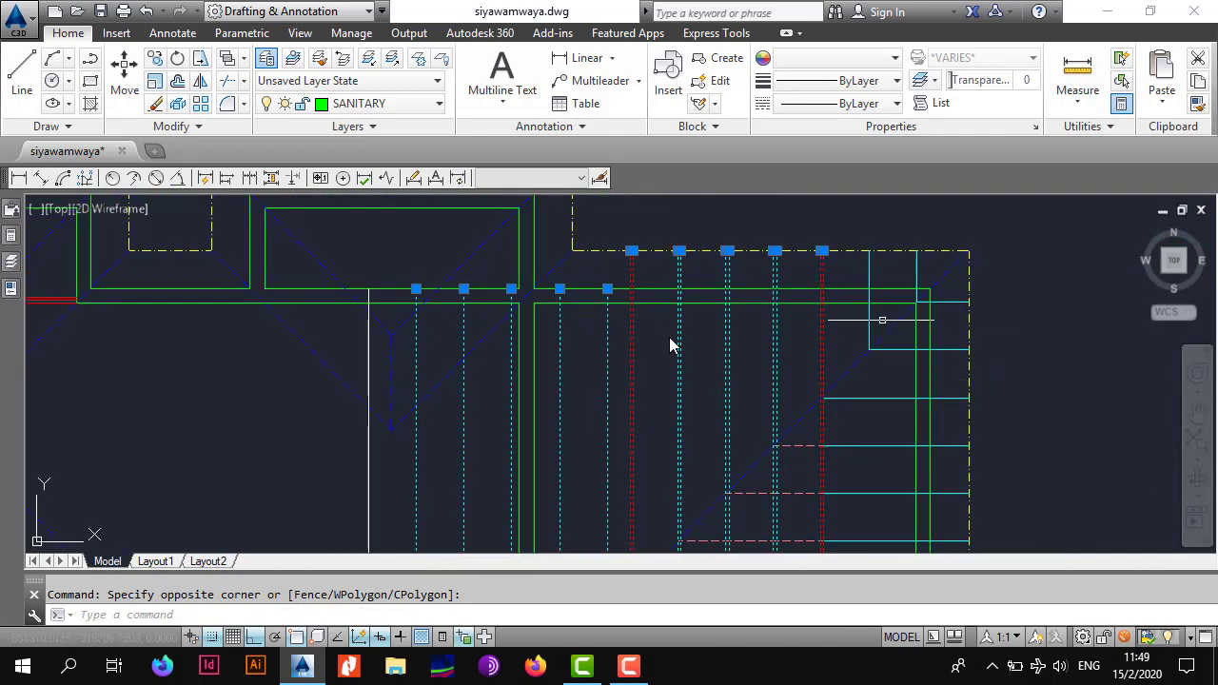
Step: Add the upper right corner verticals and all cyan and dashed horizontal lines down to ridge level to the selection
{"action": "scroll", "coordinate": [895, 300], "scroll_direction": "up", "scroll_amount": 2}
{"action": "left_click", "coordinate": [799, 252]}
{"action": "left_click", "coordinate": [987, 296]}
{"action": "left_click", "coordinate": [963, 467]}
{"action": "middle_click_drag", "start_coordinate": [952, 490], "coordinate": [875, 219]}
{"action": "left_click", "coordinate": [795, 247]}
{"action": "left_click", "coordinate": [759, 422]}
{"action": "left_click", "coordinate": [676, 235]}
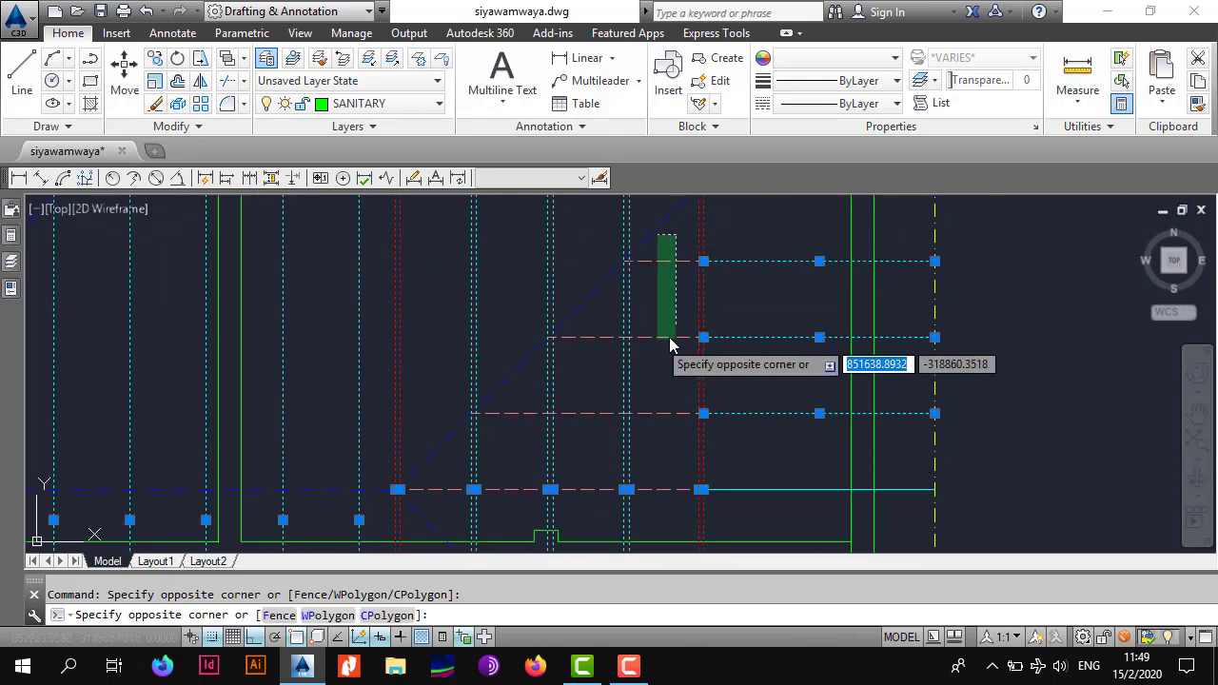
{"action": "left_click", "coordinate": [657, 494]}
{"action": "middle_click_drag", "start_coordinate": [804, 503], "coordinate": [784, 340]}
{"action": "left_click", "coordinate": [784, 313]}
{"action": "left_click", "coordinate": [762, 345]}
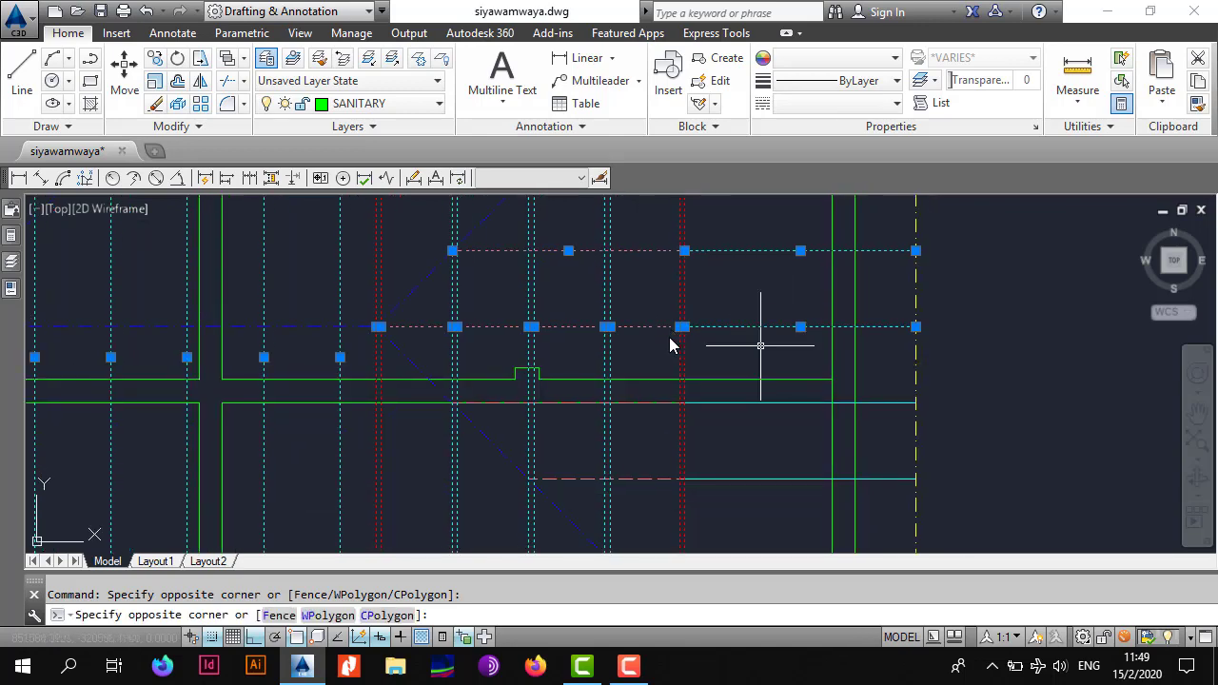
Step: Add the cyan and dashed horizontal lines below ridge level and the two short lower corner verticals to the selection
{"action": "scroll", "coordinate": [666, 412], "scroll_direction": "up", "scroll_amount": 3}
{"action": "scroll", "coordinate": [640, 377], "scroll_direction": "up", "scroll_amount": 2}
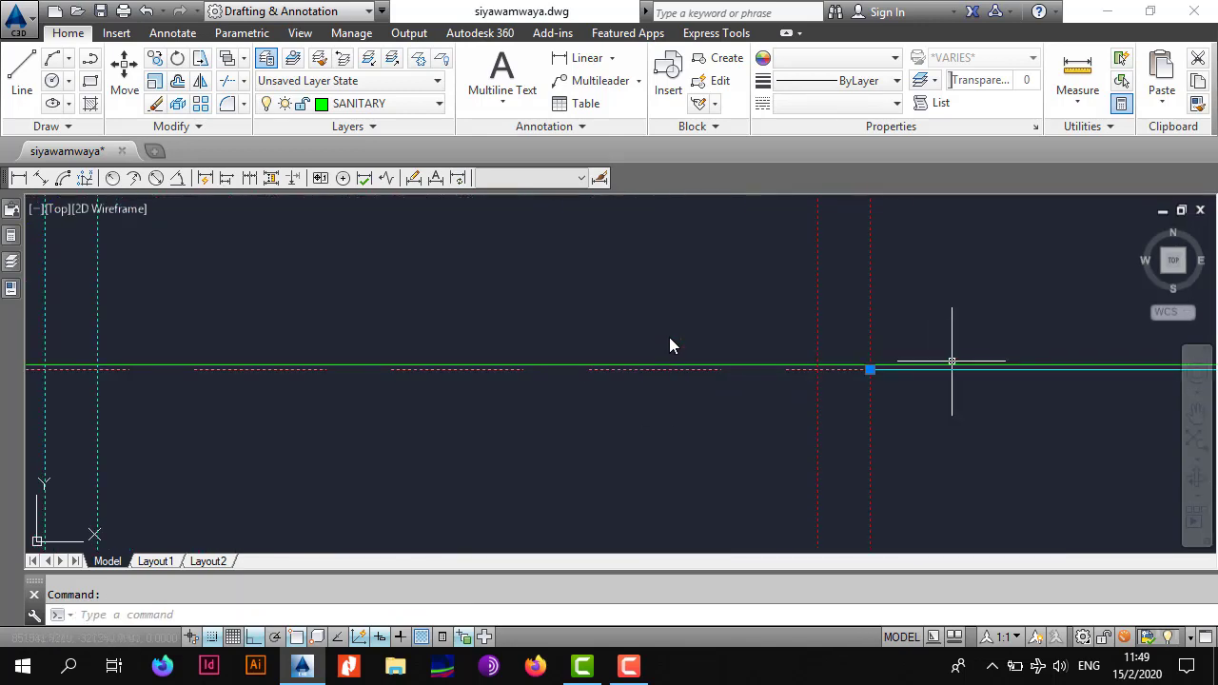
{"action": "scroll", "coordinate": [884, 228], "scroll_direction": "down", "scroll_amount": 5}
{"action": "middle_click_drag", "start_coordinate": [913, 357], "coordinate": [889, 316]}
{"action": "left_click", "coordinate": [963, 305]}
{"action": "left_click", "coordinate": [943, 463]}
{"action": "left_click", "coordinate": [810, 274]}
{"action": "left_click", "coordinate": [800, 454]}
{"action": "scroll", "coordinate": [804, 451], "scroll_direction": "down", "scroll_amount": 3}
{"action": "middle_click_drag", "start_coordinate": [805, 447], "coordinate": [779, 367]}
{"action": "scroll", "coordinate": [859, 409], "scroll_direction": "up", "scroll_amount": 2}
{"action": "left_click", "coordinate": [809, 366]}
{"action": "left_click", "coordinate": [784, 400]}
{"action": "middle_click_drag", "start_coordinate": [884, 454], "coordinate": [815, 313]}
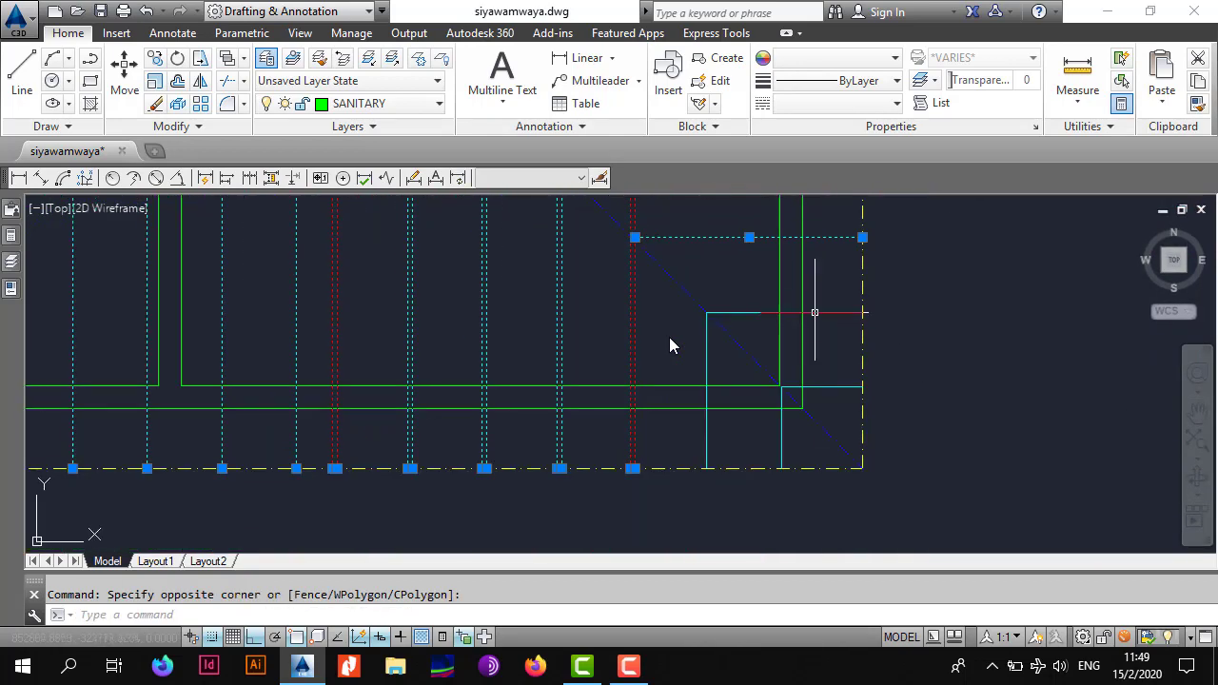
{"action": "left_click", "coordinate": [855, 294]}
{"action": "left_click", "coordinate": [837, 396]}
{"action": "left_click", "coordinate": [795, 440]}
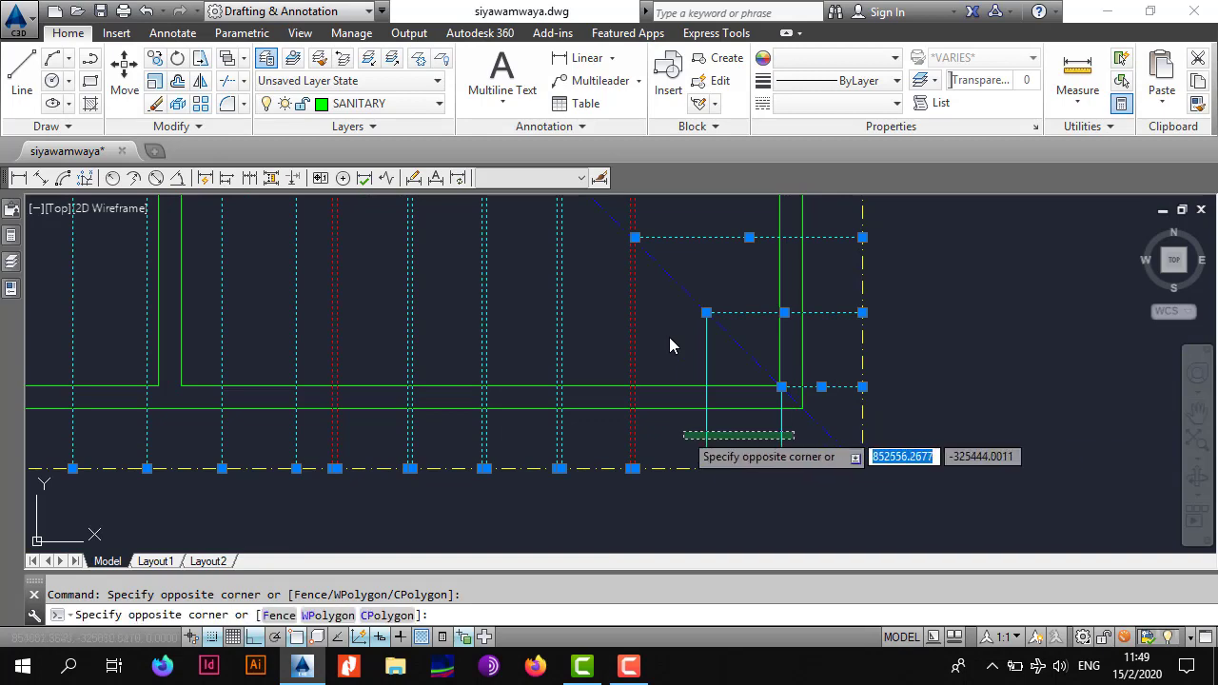
{"action": "left_click", "coordinate": [680, 431]}
Step: Mirror the selected truss lines to the other half of the roof about the white vertical centre line, keeping the originals
{"action": "scroll", "coordinate": [691, 425], "scroll_direction": "down", "scroll_amount": 4}
{"action": "middle_click_drag", "start_coordinate": [708, 343], "coordinate": [788, 466]}
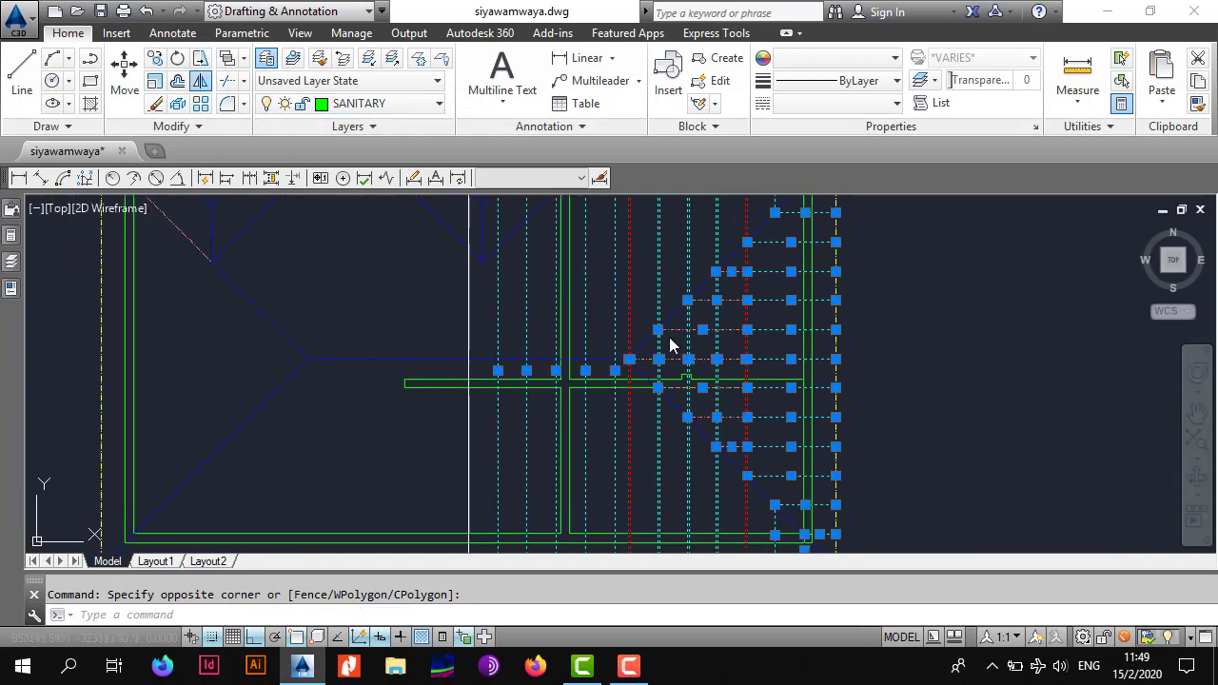
{"action": "left_click", "coordinate": [201, 81]}
{"action": "middle_click_drag", "start_coordinate": [465, 543], "coordinate": [480, 381]}
{"action": "scroll", "coordinate": [496, 422], "scroll_direction": "up", "scroll_amount": 4}
{"action": "left_click", "coordinate": [456, 374]}
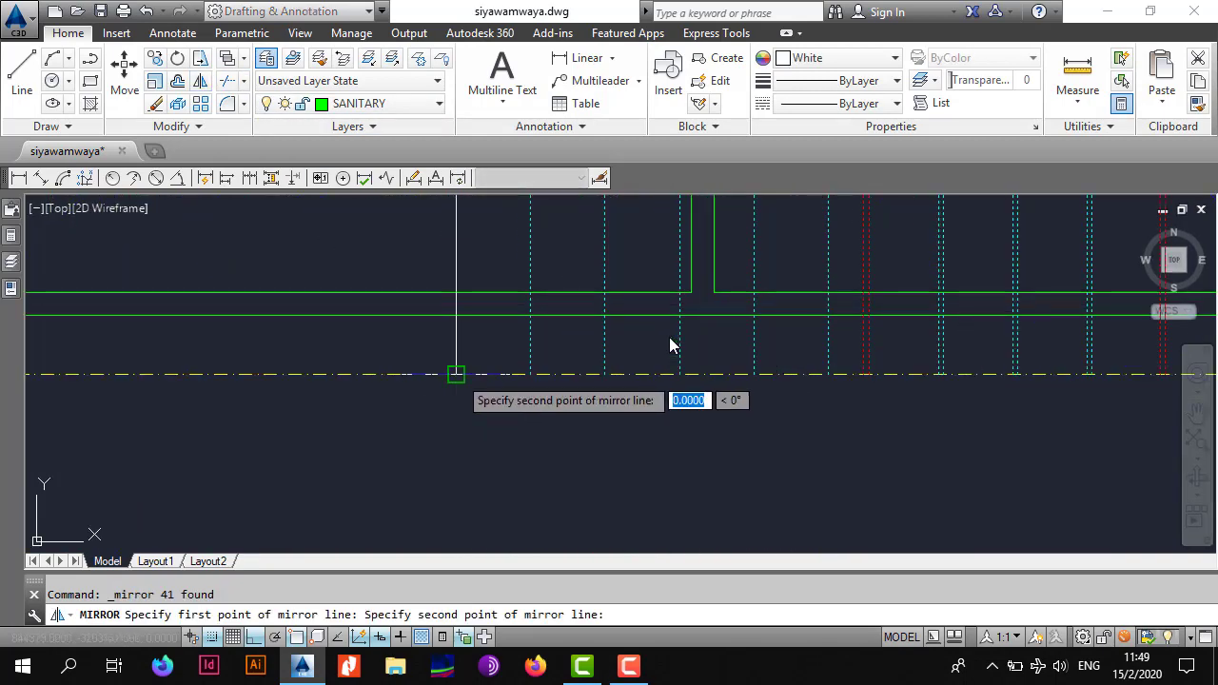
{"action": "scroll", "coordinate": [463, 462], "scroll_direction": "down", "scroll_amount": 4}
{"action": "middle_click_drag", "start_coordinate": [469, 209], "coordinate": [456, 409]}
{"action": "scroll", "coordinate": [454, 384], "scroll_direction": "up", "scroll_amount": 4}
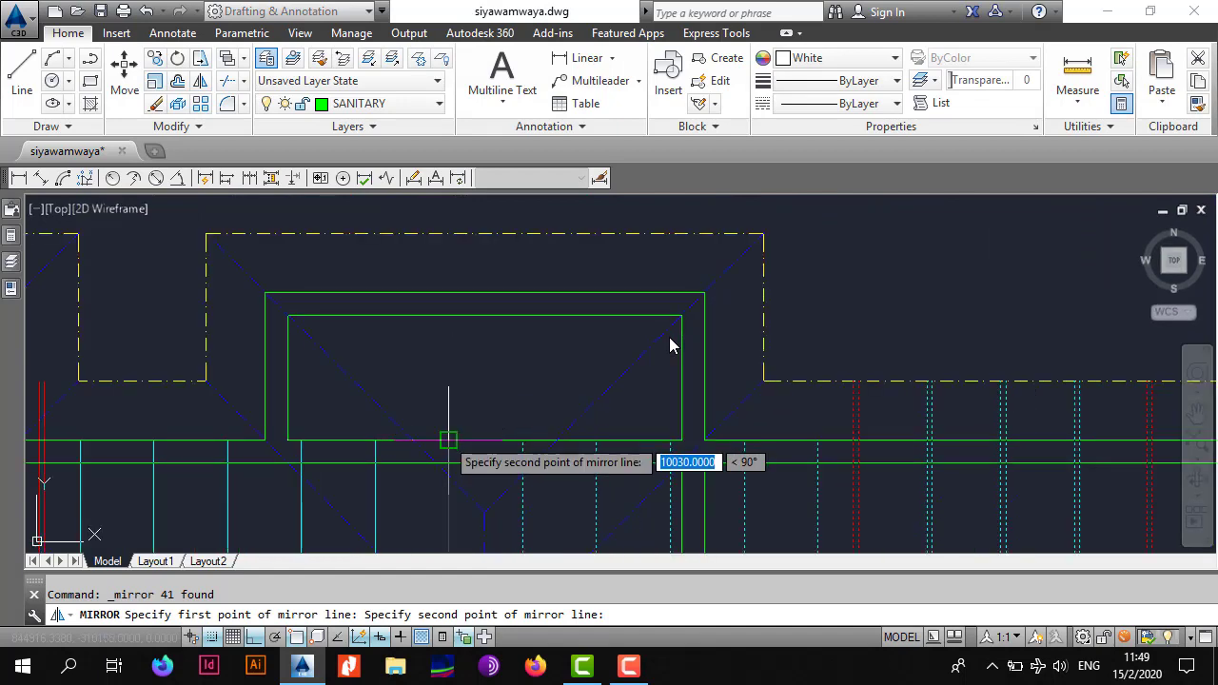
{"action": "left_click", "coordinate": [449, 440]}
{"action": "key", "text": "Return"}
{"action": "scroll", "coordinate": [671, 345], "scroll_direction": "down", "scroll_amount": 5}
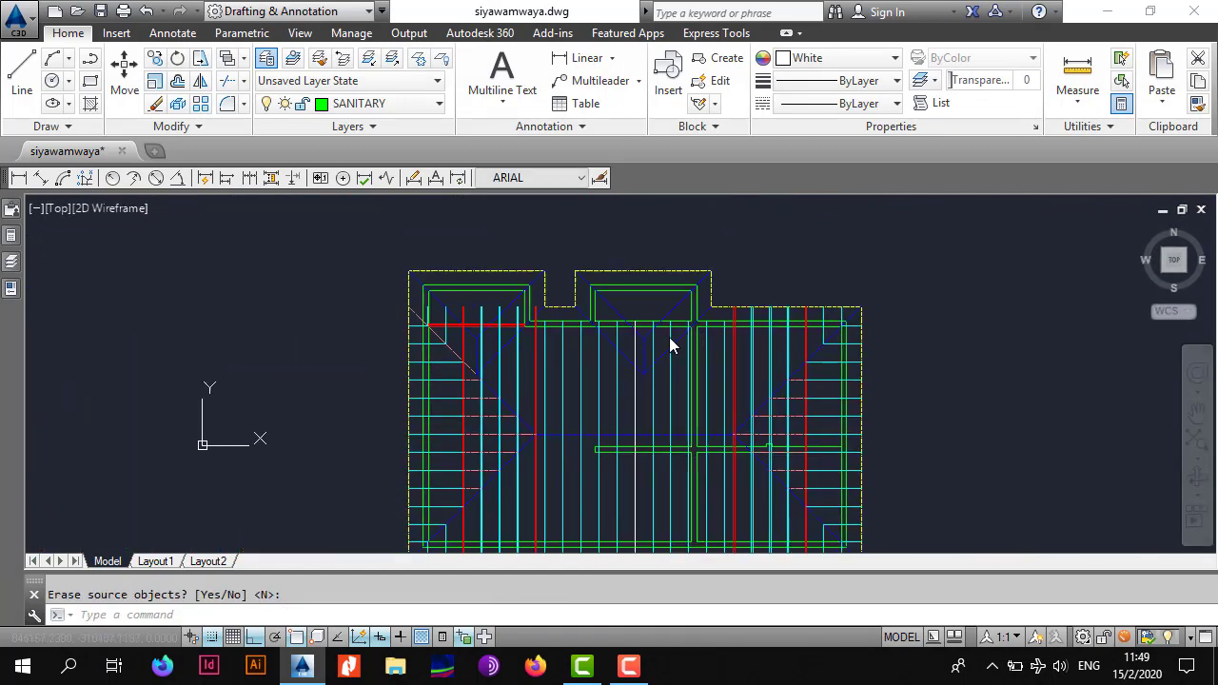
{"action": "middle_click_drag", "start_coordinate": [659, 456], "coordinate": [630, 355]}
{"action": "middle_click_drag", "start_coordinate": [763, 416], "coordinate": [693, 486]}
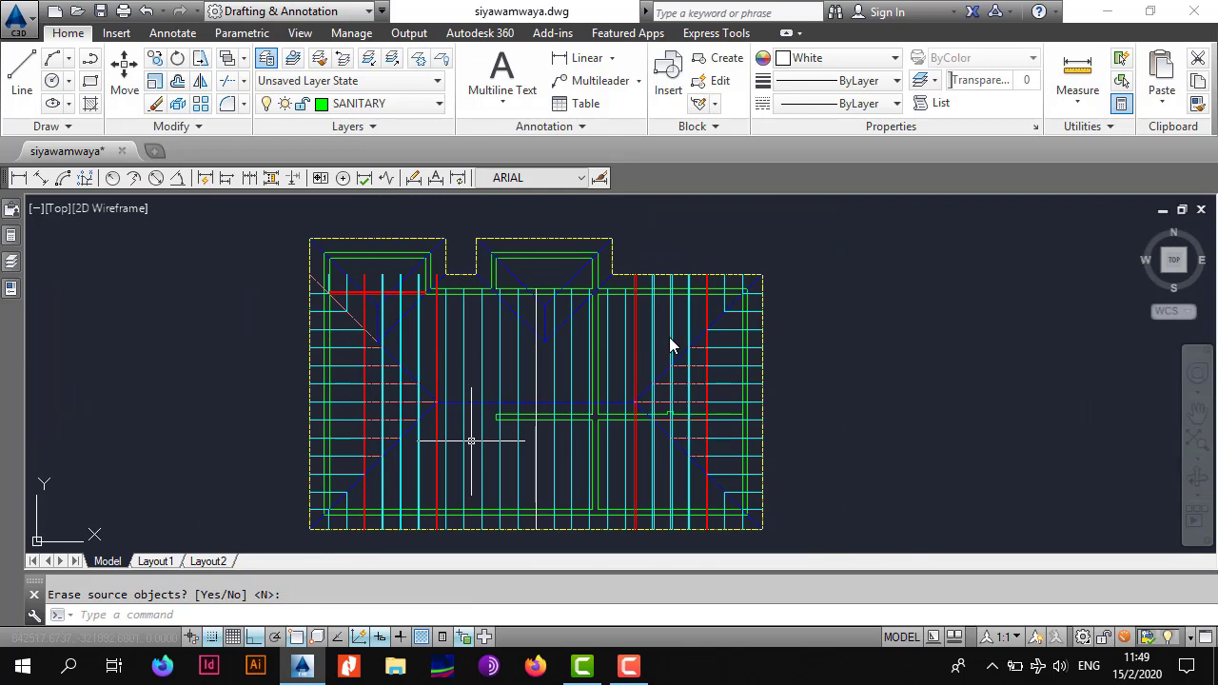
{"action": "scroll", "coordinate": [427, 340], "scroll_direction": "up", "scroll_amount": 4}
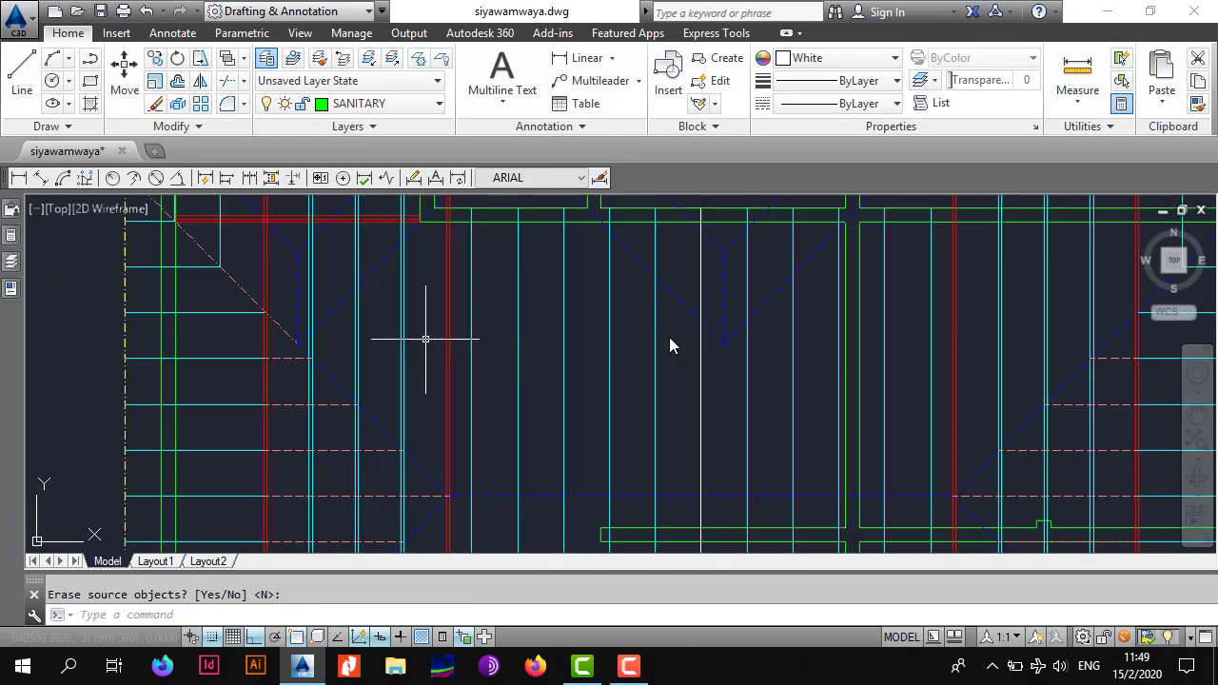
{"action": "left_click", "coordinate": [227, 81]}
{"action": "scroll", "coordinate": [324, 202], "scroll_direction": "up", "scroll_amount": 6}
{"action": "middle_click_drag", "start_coordinate": [394, 260], "coordinate": [386, 319]}
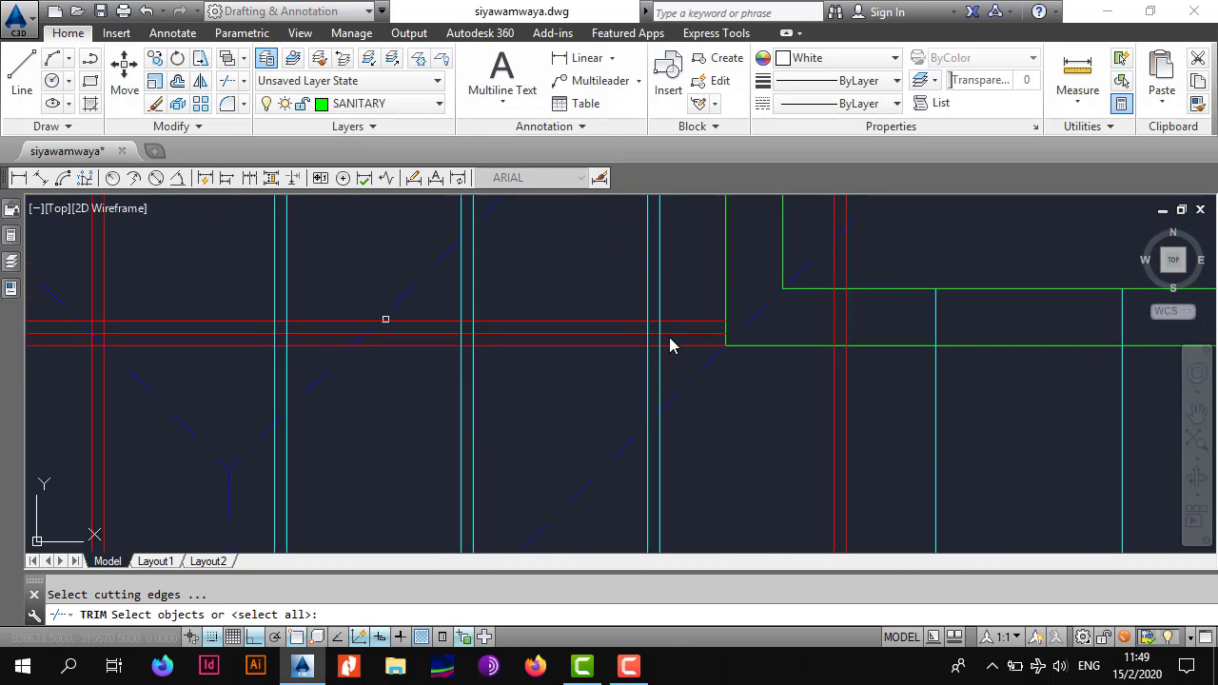
{"action": "left_click", "coordinate": [395, 321]}
{"action": "scroll", "coordinate": [484, 288], "scroll_direction": "down", "scroll_amount": 4}
{"action": "middle_click_drag", "start_coordinate": [484, 286], "coordinate": [514, 318]}
{"action": "scroll", "coordinate": [522, 301], "scroll_direction": "up", "scroll_amount": 4}
{"action": "left_click", "coordinate": [604, 286]}
{"action": "left_click", "coordinate": [546, 310]}
{"action": "key", "text": "Escape"}
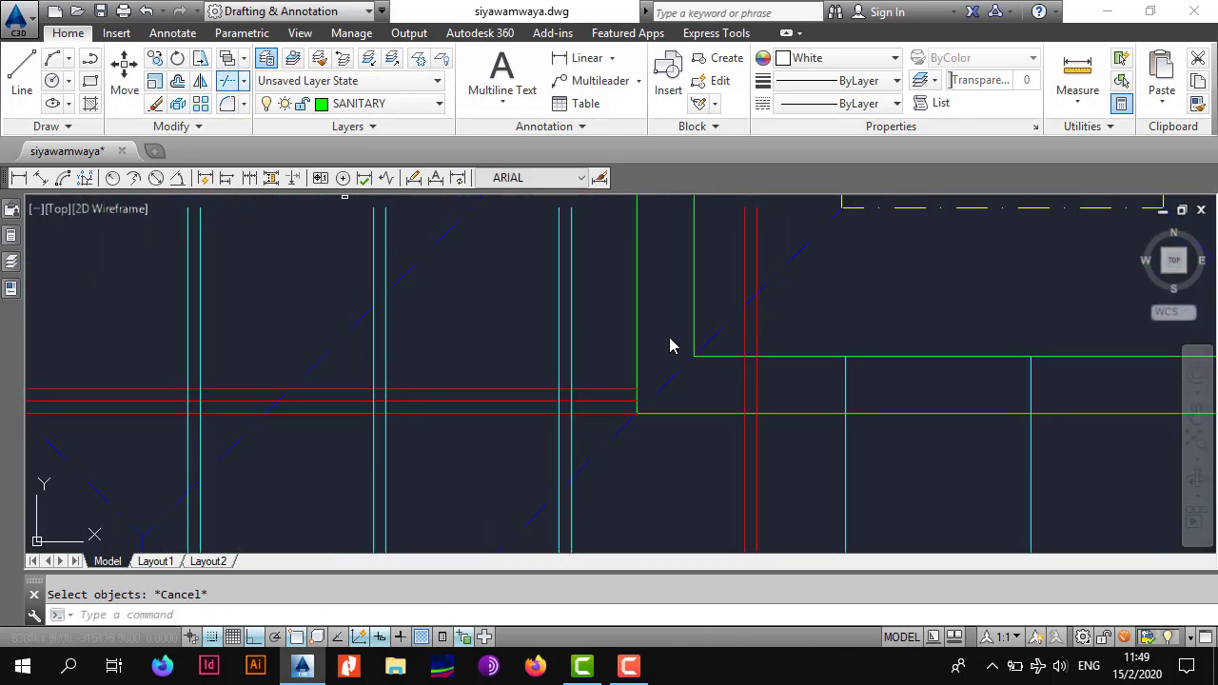
Step: Trim the vertical truss lines in the upper left wing back to the uppermost red horizontal line, removing their parts above it
{"action": "left_click", "coordinate": [227, 81]}
{"action": "left_click", "coordinate": [522, 389]}
{"action": "key", "text": "Return"}
{"action": "left_click", "coordinate": [596, 295]}
{"action": "left_click", "coordinate": [532, 328]}
{"action": "left_click", "coordinate": [409, 228]}
{"action": "left_click", "coordinate": [331, 247]}
{"action": "middle_click_drag", "start_coordinate": [325, 252], "coordinate": [562, 275]}
{"action": "left_click", "coordinate": [472, 274]}
{"action": "left_click", "coordinate": [353, 291]}
{"action": "left_click", "coordinate": [314, 274]}
{"action": "left_click", "coordinate": [221, 287]}
{"action": "middle_click_drag", "start_coordinate": [104, 329], "coordinate": [426, 332]}
{"action": "left_click", "coordinate": [388, 361]}
{"action": "scroll", "coordinate": [200, 364], "scroll_direction": "up", "scroll_amount": 4}
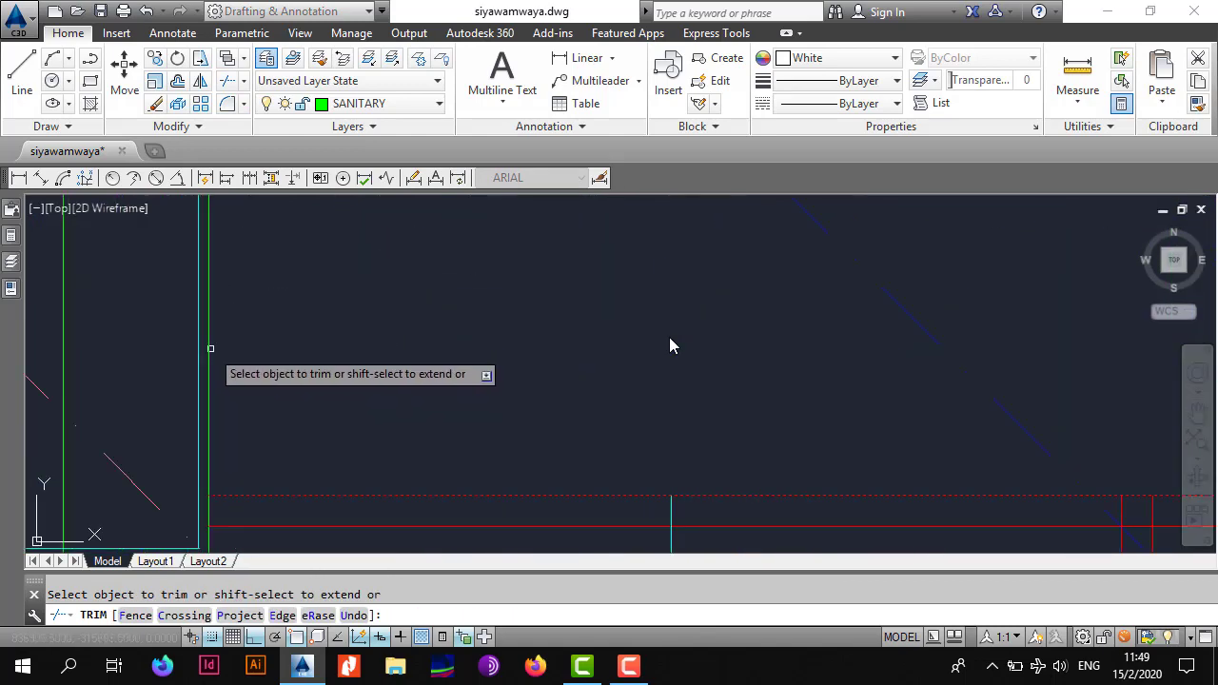
{"action": "key", "text": "Escape"}
{"action": "scroll", "coordinate": [204, 324], "scroll_direction": "down", "scroll_amount": 5}
{"action": "scroll", "coordinate": [506, 324], "scroll_direction": "up", "scroll_amount": 3}
{"action": "middle_click_drag", "start_coordinate": [536, 380], "coordinate": [537, 485]}
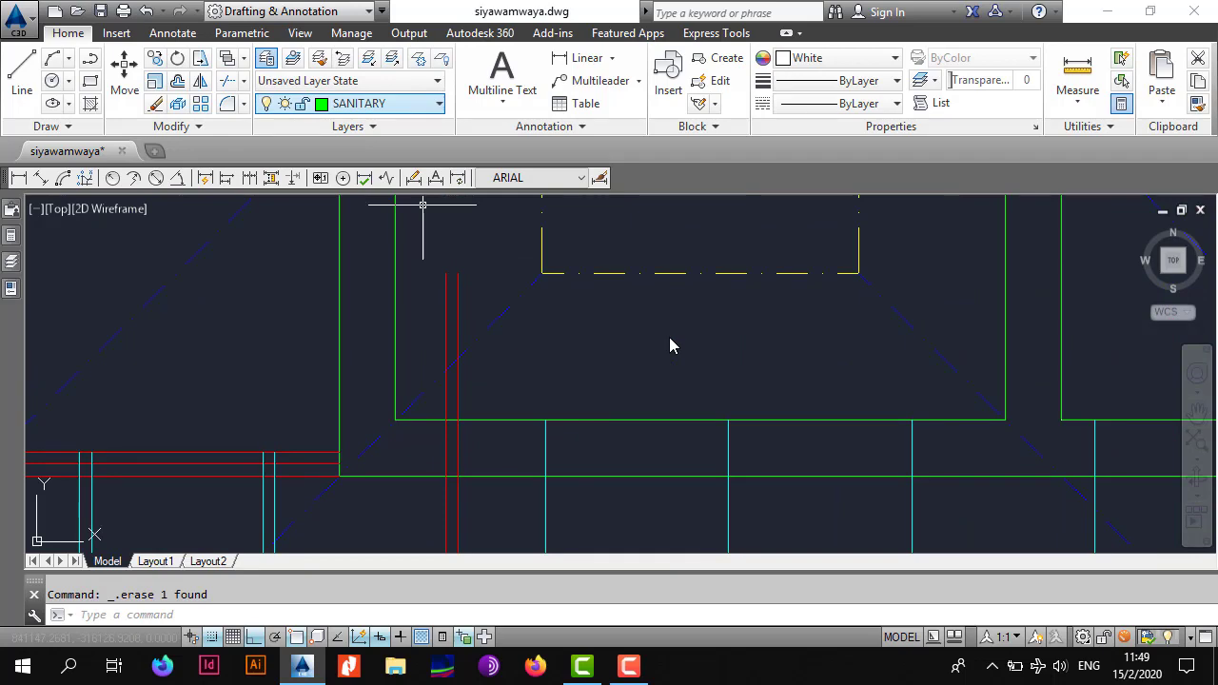
Step: Trim the red vertical pair beside the upper left wing back to the upper green wall line, removing the part above it
{"action": "key", "text": "Return"}
{"action": "scroll", "coordinate": [454, 394], "scroll_direction": "up", "scroll_amount": 5}
{"action": "scroll", "coordinate": [468, 378], "scroll_direction": "down", "scroll_amount": 2}
{"action": "left_click", "coordinate": [469, 380]}
{"action": "left_click", "coordinate": [434, 391]}
{"action": "key", "text": "Escape"}
{"action": "scroll", "coordinate": [441, 389], "scroll_direction": "down", "scroll_amount": 4}
{"action": "scroll", "coordinate": [495, 379], "scroll_direction": "down", "scroll_amount": 4}
{"action": "scroll", "coordinate": [525, 402], "scroll_direction": "up", "scroll_amount": 6}
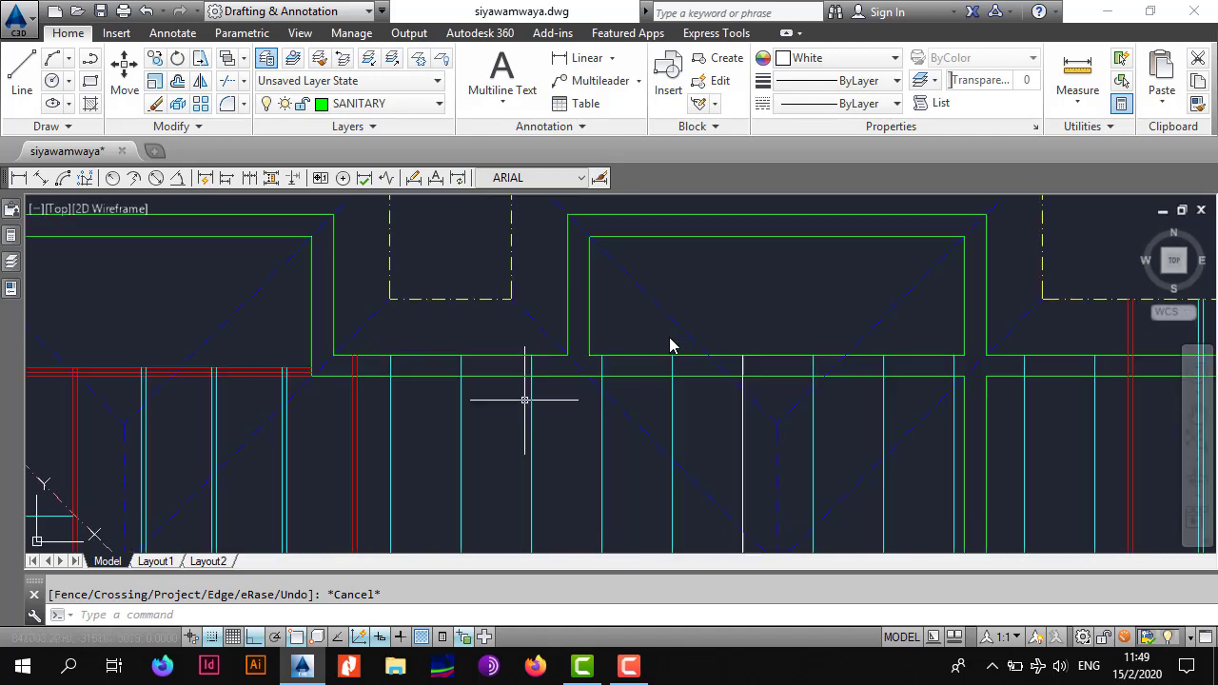
{"action": "scroll", "coordinate": [554, 367], "scroll_direction": "down", "scroll_amount": 2}
{"action": "middle_click_drag", "start_coordinate": [536, 369], "coordinate": [547, 343]}
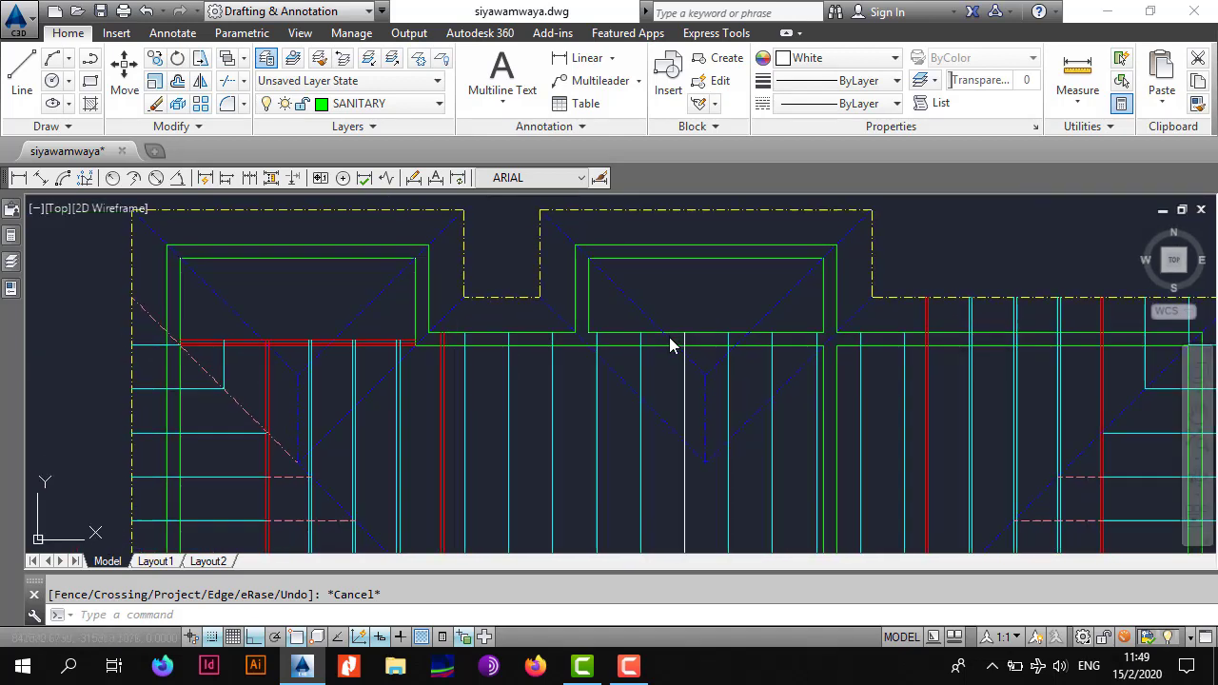
{"action": "scroll", "coordinate": [670, 346], "scroll_direction": "down", "scroll_amount": 3}
{"action": "middle_click_drag", "start_coordinate": [345, 345], "coordinate": [426, 310]}
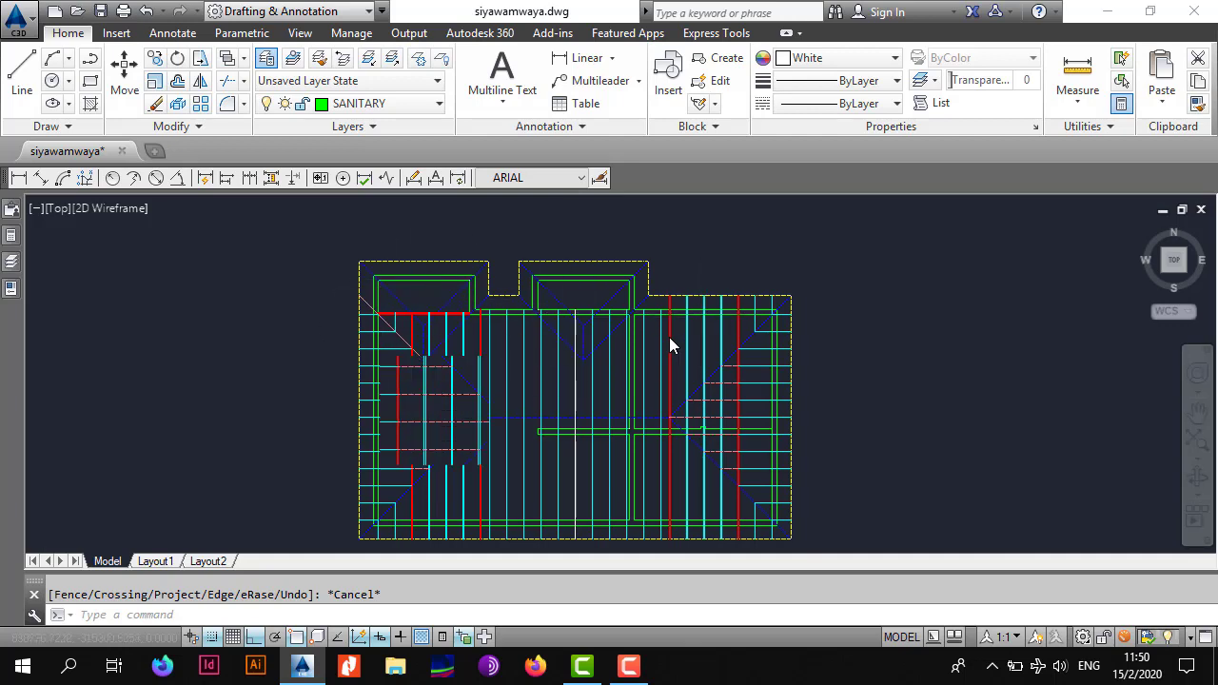
{"action": "scroll", "coordinate": [670, 345], "scroll_direction": "up", "scroll_amount": 4}
{"action": "scroll", "coordinate": [670, 346], "scroll_direction": "down", "scroll_amount": 4}
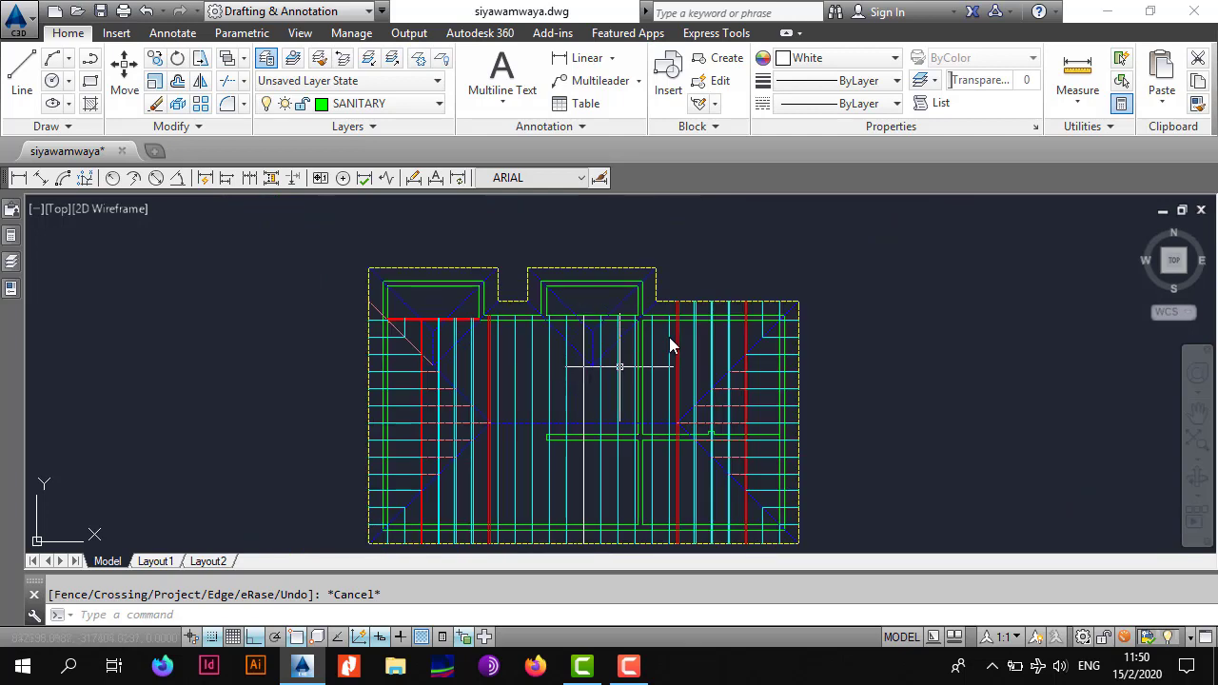
{"action": "scroll", "coordinate": [670, 346], "scroll_direction": "up", "scroll_amount": 4}
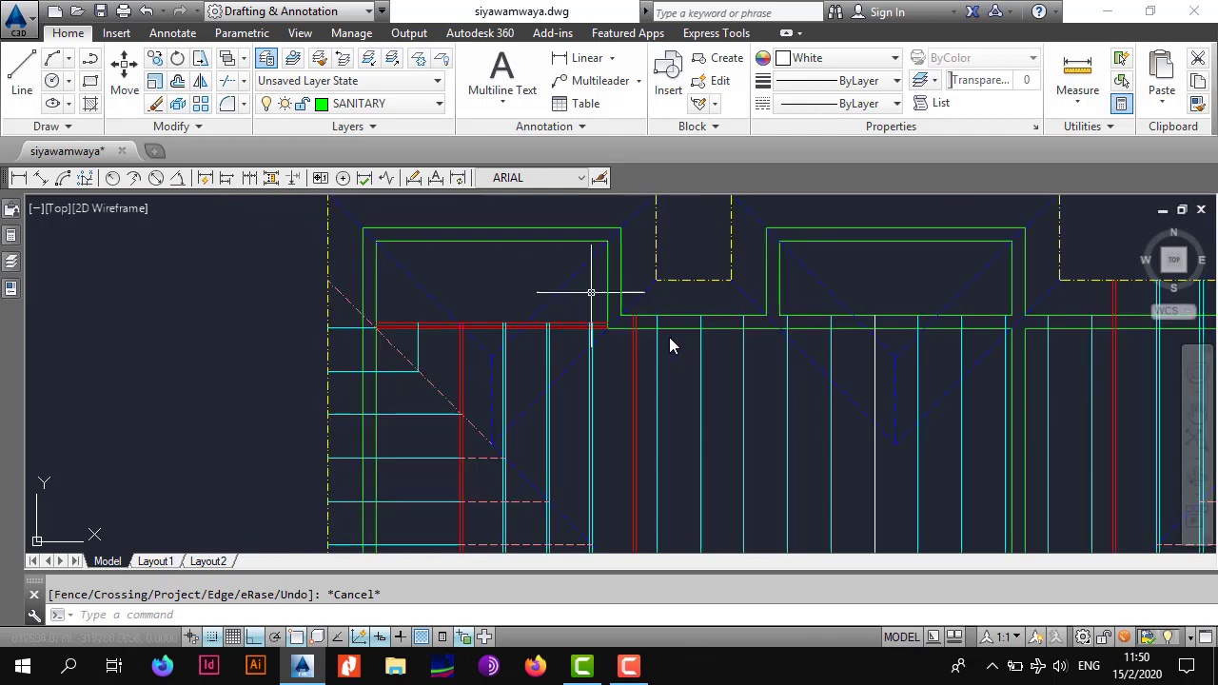
{"action": "scroll", "coordinate": [671, 346], "scroll_direction": "down", "scroll_amount": 2}
{"action": "scroll", "coordinate": [670, 346], "scroll_direction": "up", "scroll_amount": 2}
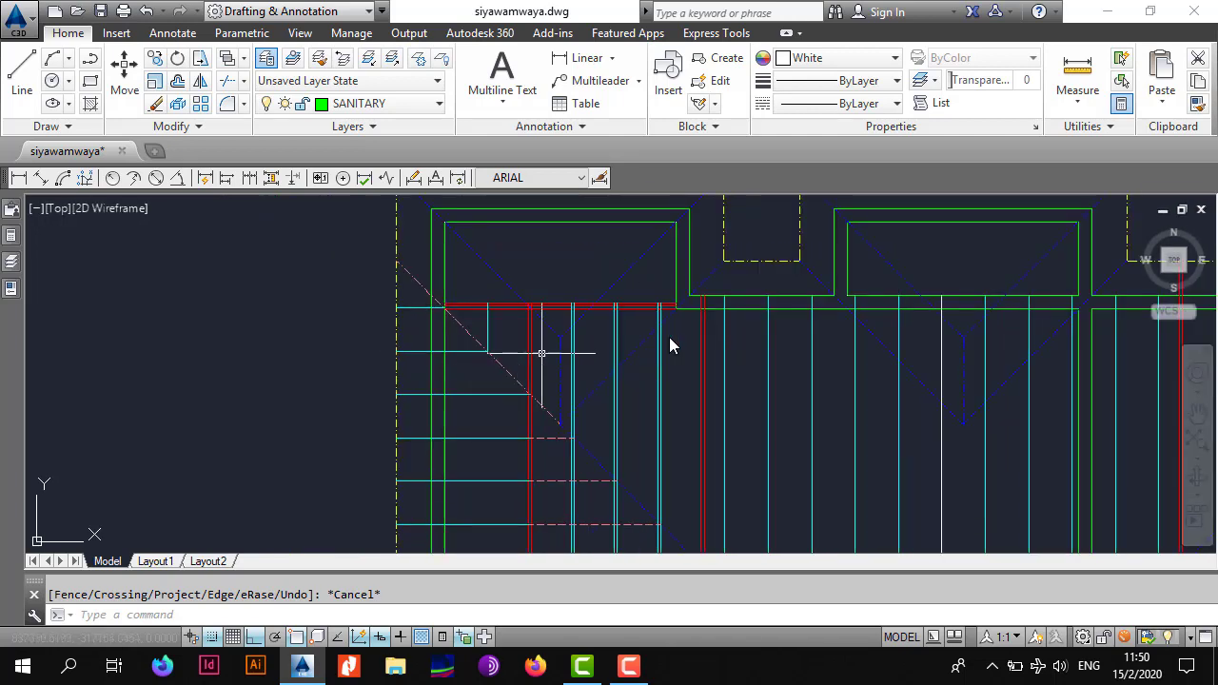
Step: Draw a horizontal line from the upper end of the blue ridge in the upper left wing to beyond the rightmost cyan pair
{"action": "left_click", "coordinate": [22, 81]}
{"action": "scroll", "coordinate": [524, 358], "scroll_direction": "up", "scroll_amount": 4}
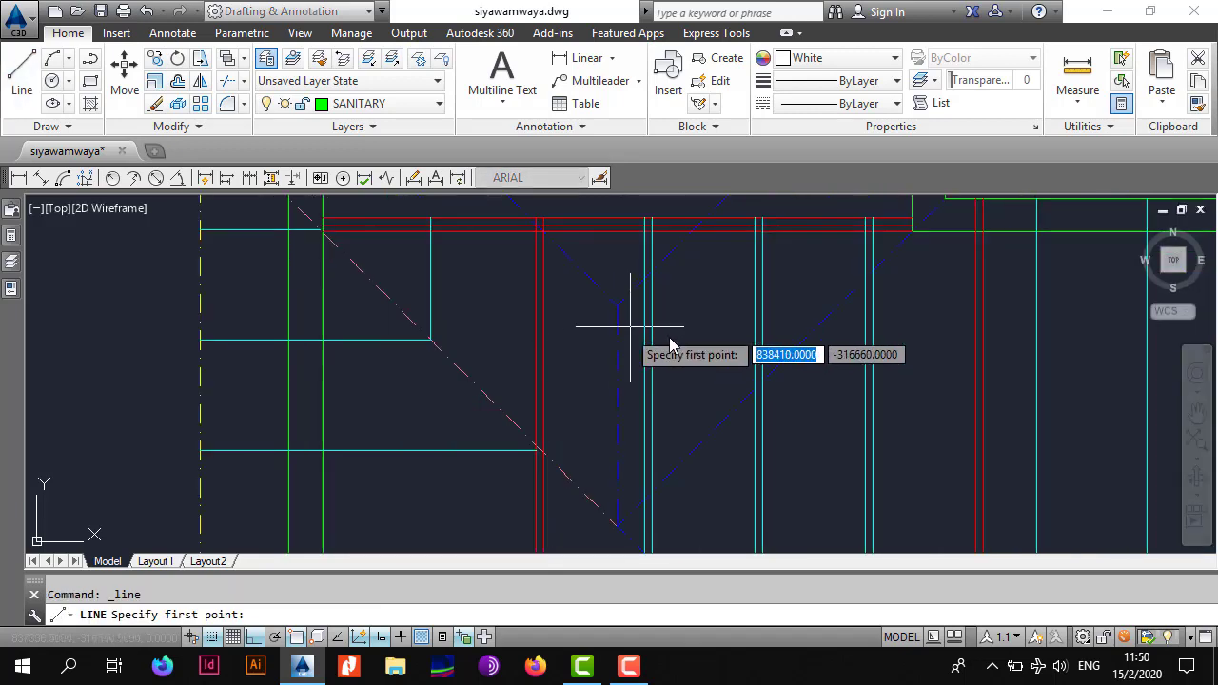
{"action": "middle_click_drag", "start_coordinate": [615, 344], "coordinate": [588, 378]}
{"action": "left_click", "coordinate": [591, 340]}
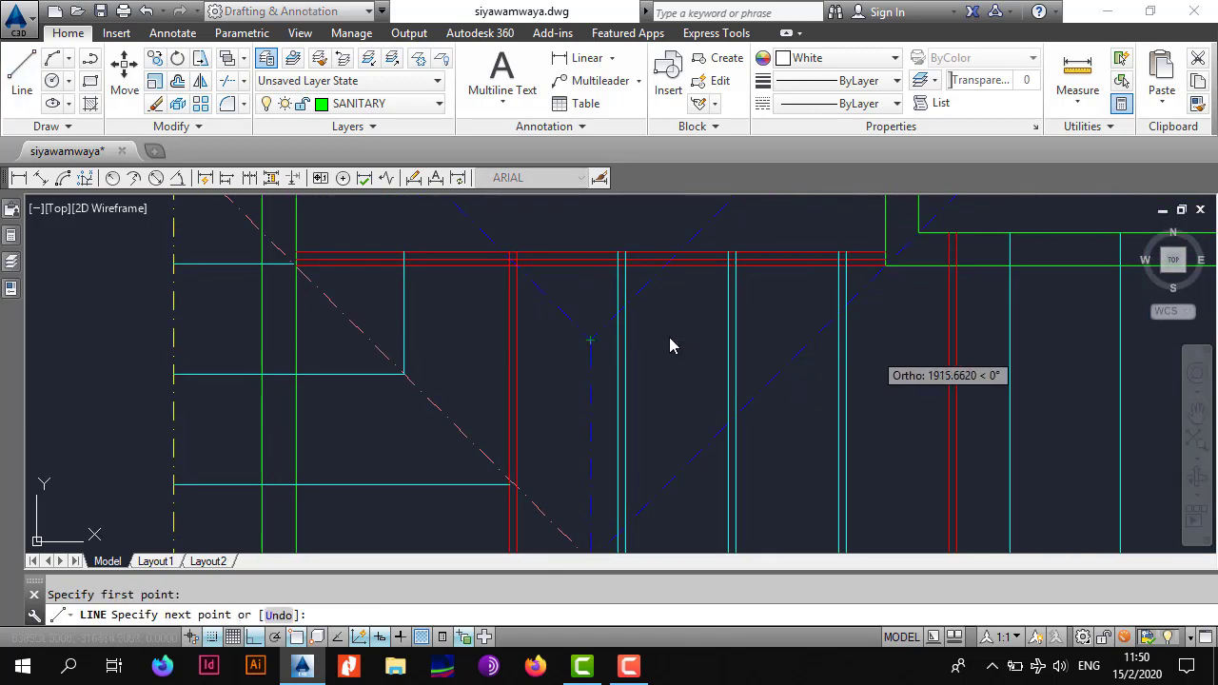
{"action": "left_click", "coordinate": [874, 355]}
{"action": "key", "text": "Escape"}
Step: Stretch the new horizontal line's left end horizontally to beyond the yellow eaves line
{"action": "left_click", "coordinate": [644, 340]}
{"action": "left_click", "coordinate": [651, 379]}
{"action": "left_click", "coordinate": [652, 380]}
{"action": "left_click", "coordinate": [590, 340]}
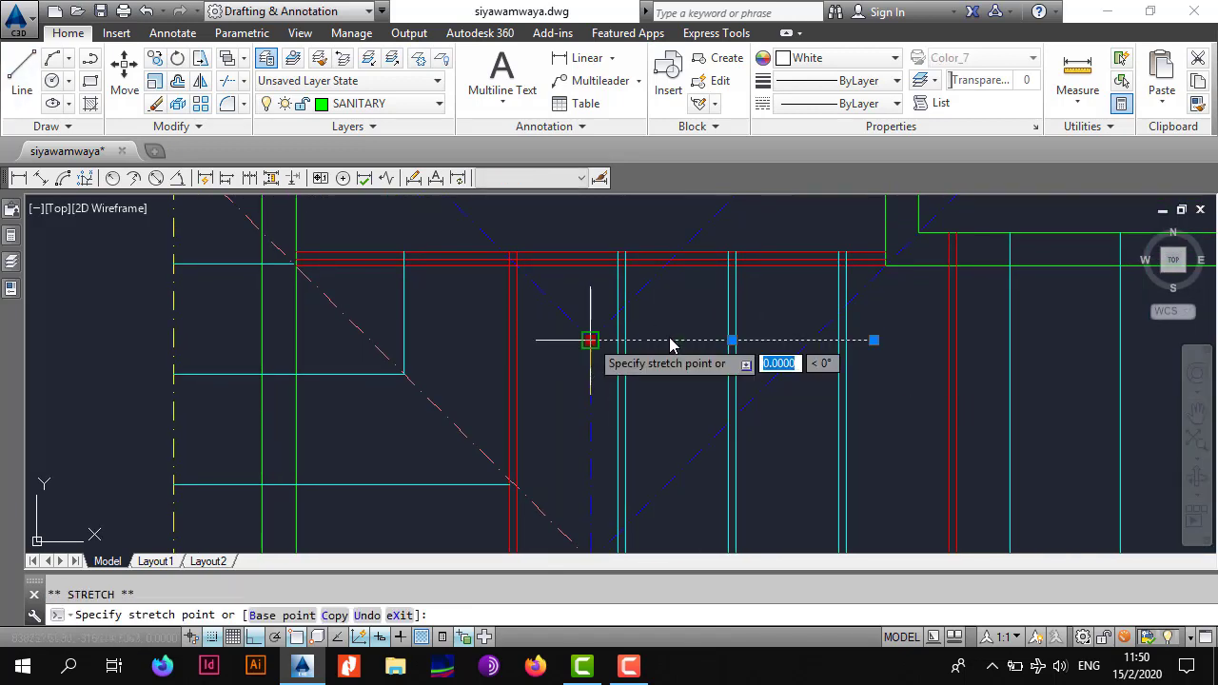
{"action": "middle_click_drag", "start_coordinate": [238, 342], "coordinate": [456, 338]}
{"action": "left_click", "coordinate": [194, 318]}
{"action": "key", "text": "Escape"}
{"action": "key", "text": "Escape"}
{"action": "scroll", "coordinate": [670, 345], "scroll_direction": "down", "scroll_amount": 3}
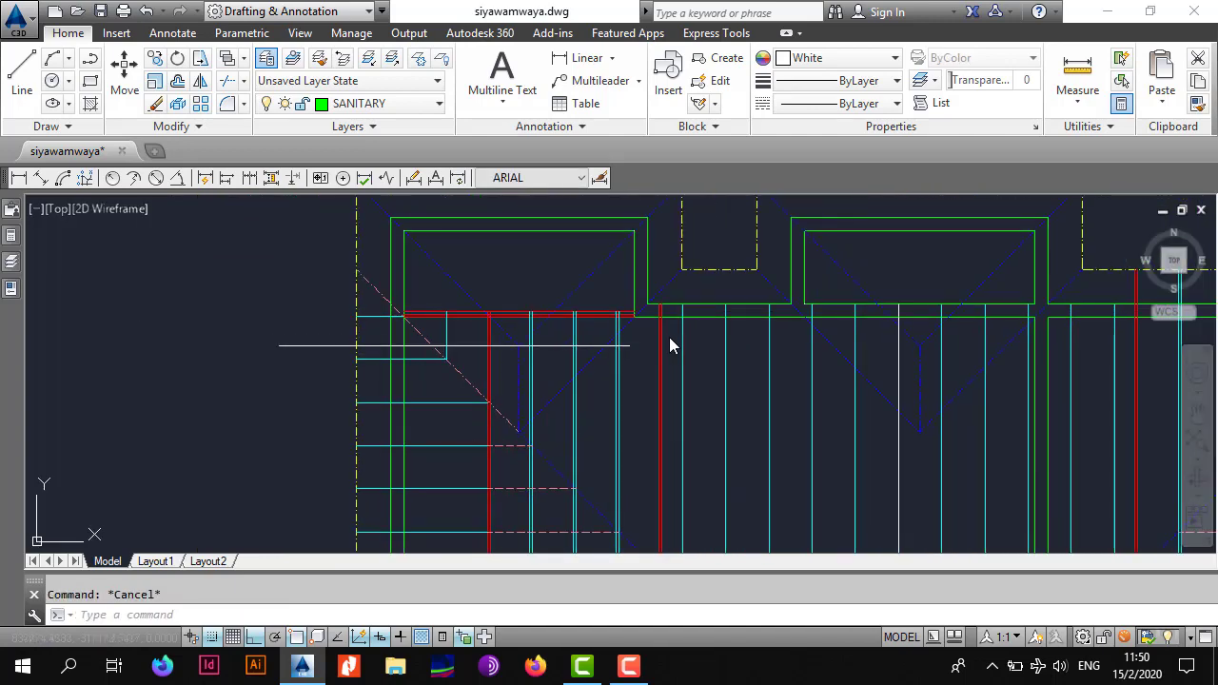
Step: Offset the white horizontal line in the upper left wing 750 downwards once
{"action": "scroll", "coordinate": [670, 345], "scroll_direction": "up", "scroll_amount": 1}
{"action": "left_click", "coordinate": [637, 312]}
{"action": "left_click", "coordinate": [614, 330]}
{"action": "type", "text": "o"}
{"action": "key", "text": "Return"}
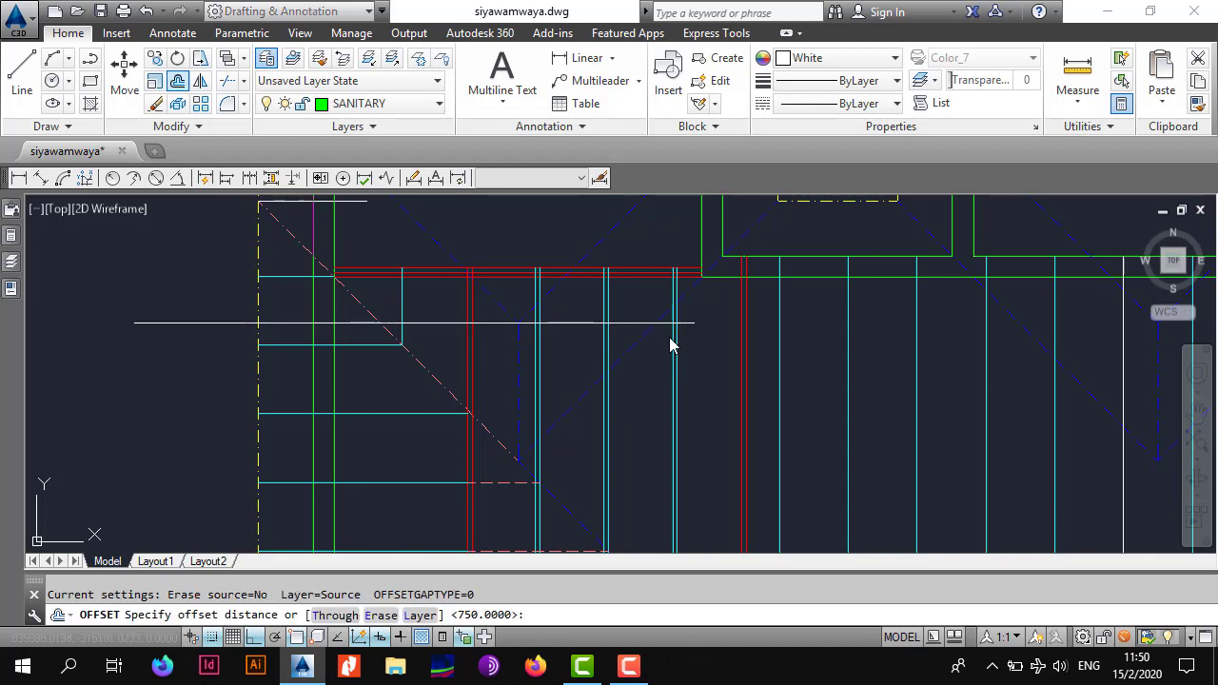
{"action": "key", "text": "Return"}
{"action": "left_click", "coordinate": [596, 421]}
{"action": "key", "text": "Escape"}
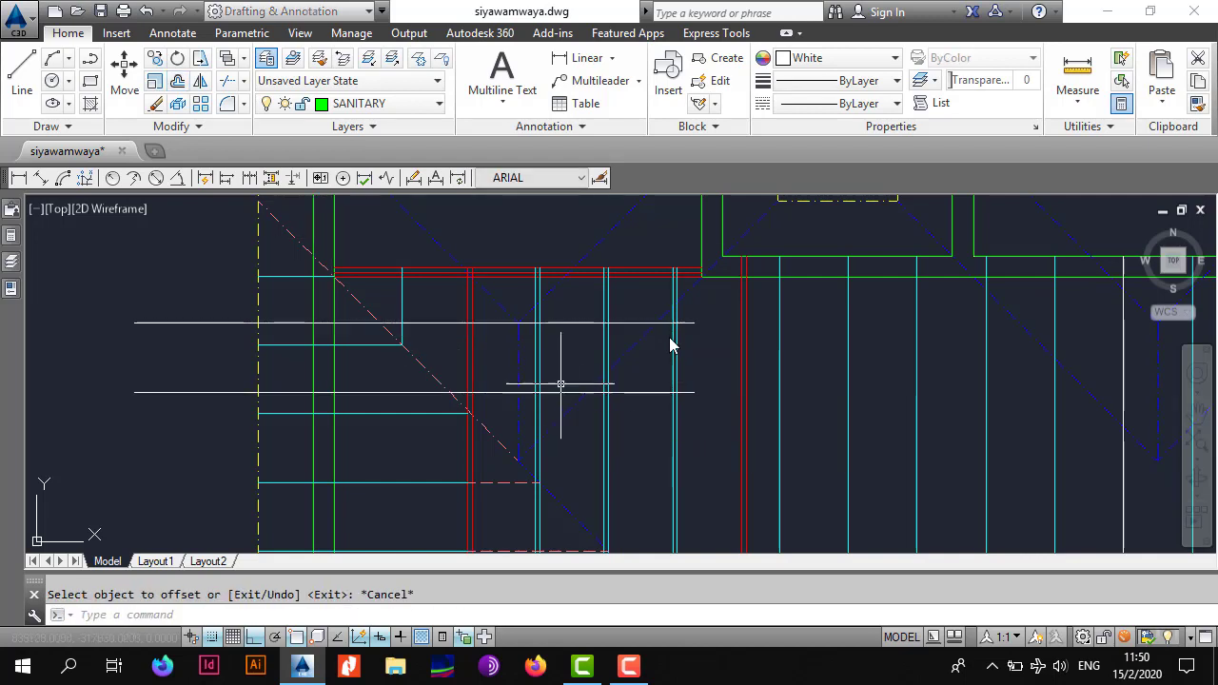
Step: Trim both white horizontal lines to the dash-dot and blue diagonals, removing their ends outside the diagonals on both sides
{"action": "middle_click_drag", "start_coordinate": [555, 360], "coordinate": [545, 371]}
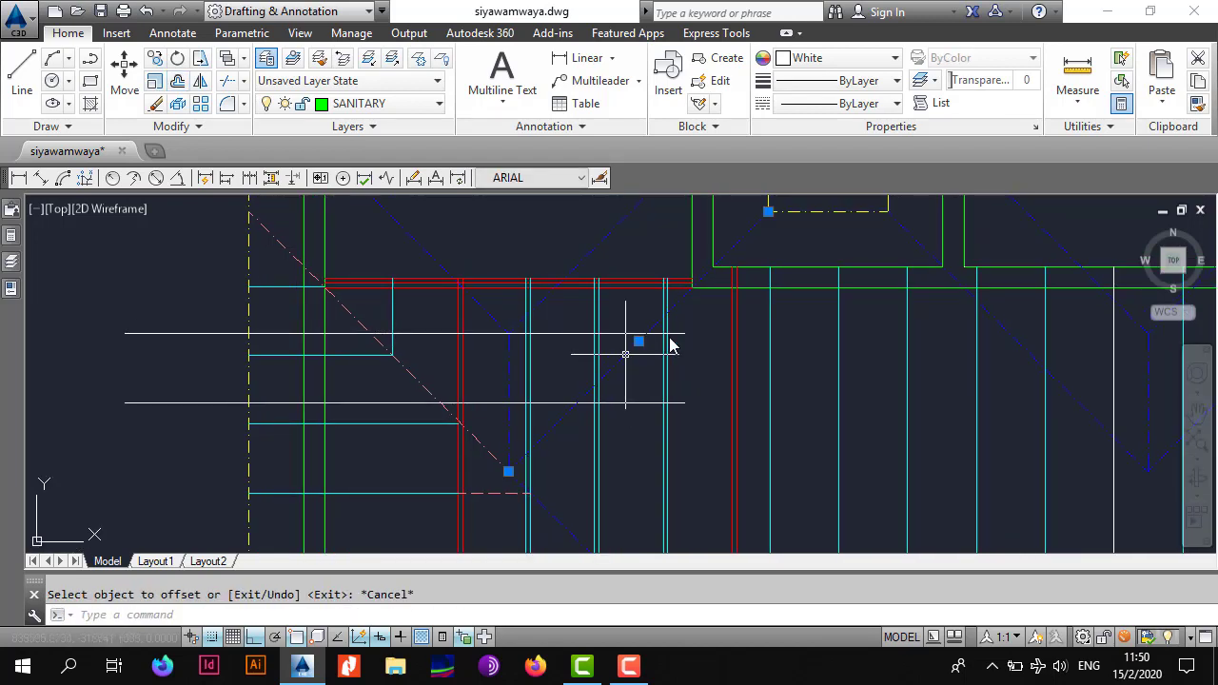
{"action": "left_click", "coordinate": [404, 371]}
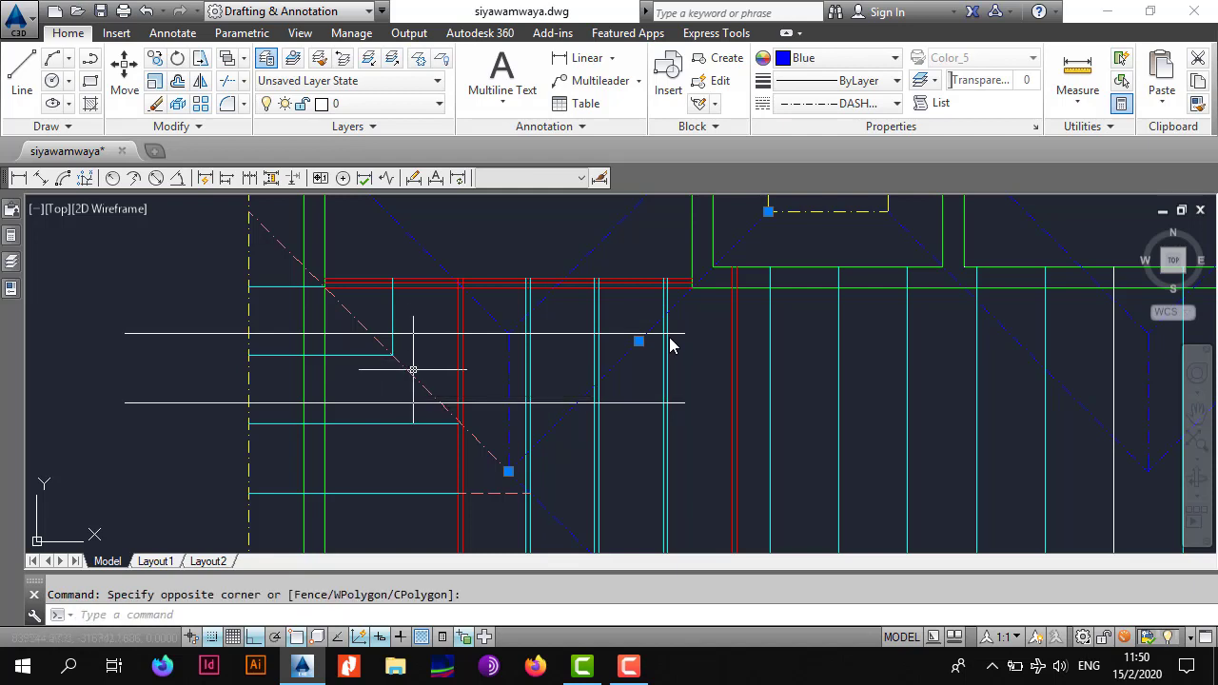
{"action": "left_click", "coordinate": [229, 81]}
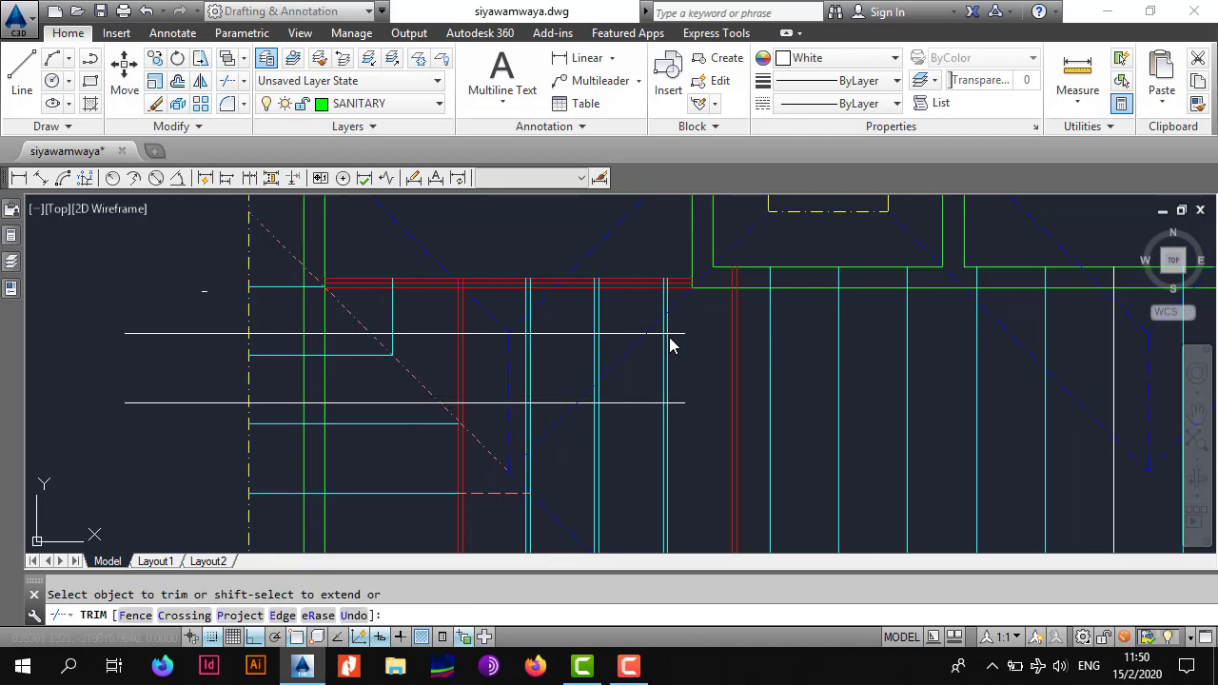
{"action": "left_click", "coordinate": [206, 288]}
{"action": "left_click", "coordinate": [166, 407]}
{"action": "scroll", "coordinate": [694, 365], "scroll_direction": "up", "scroll_amount": 2}
{"action": "left_click", "coordinate": [589, 440]}
{"action": "left_click", "coordinate": [554, 486]}
{"action": "left_click", "coordinate": [670, 261]}
{"action": "left_click", "coordinate": [646, 306]}
{"action": "scroll", "coordinate": [646, 308], "scroll_direction": "down", "scroll_amount": 4}
{"action": "key", "text": "Escape"}
Step: Match the properties of the dashed horizontal truss line below onto the two trimmed white horizontal lines
{"action": "scroll", "coordinate": [670, 345], "scroll_direction": "up", "scroll_amount": 3}
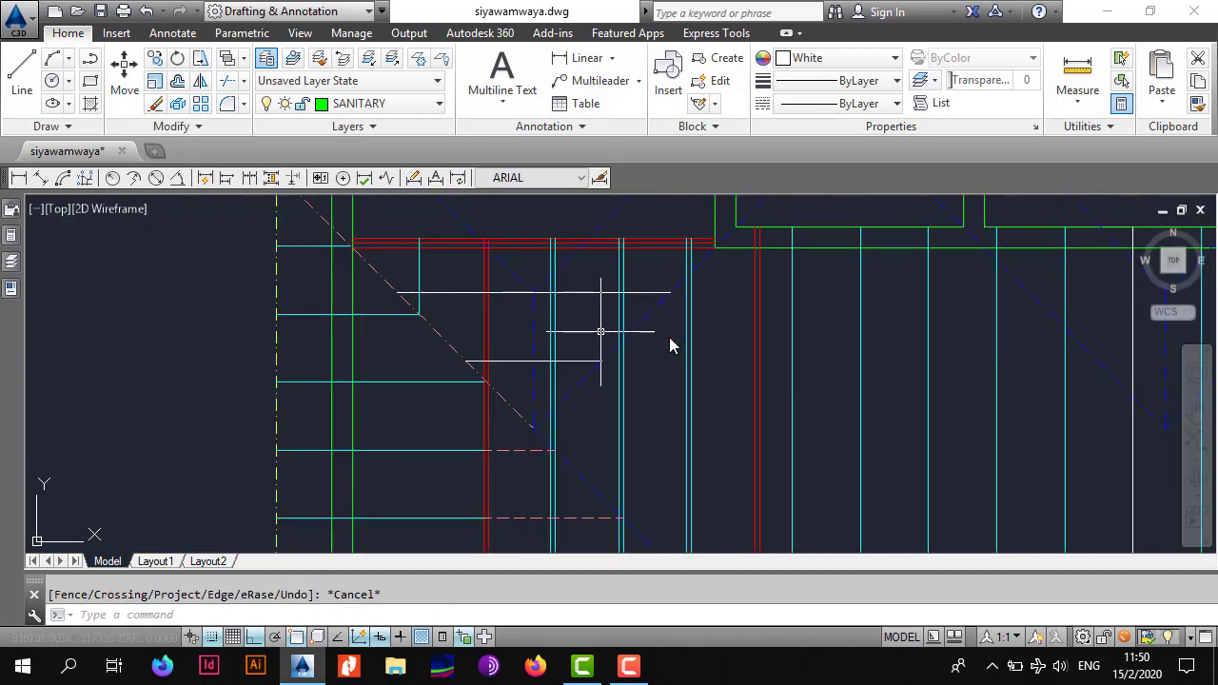
{"action": "key", "text": "Return"}
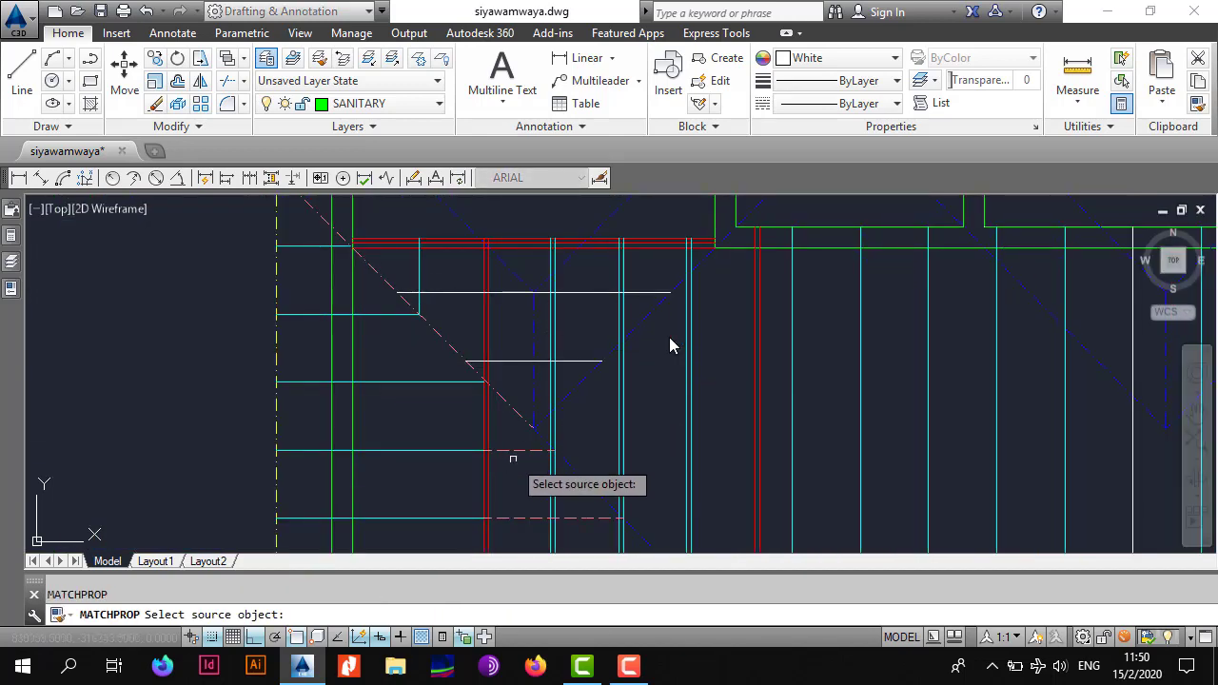
{"action": "left_click", "coordinate": [512, 450]}
{"action": "middle_click_drag", "start_coordinate": [561, 355], "coordinate": [555, 376]}
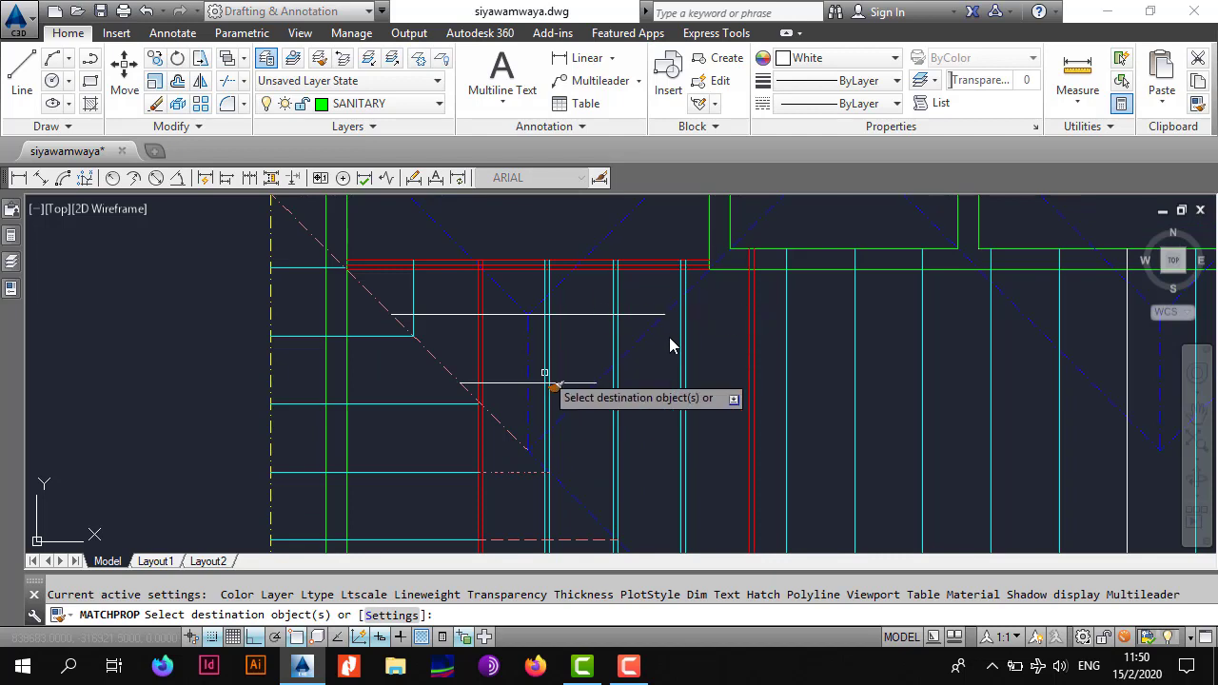
{"action": "scroll", "coordinate": [551, 384], "scroll_direction": "up", "scroll_amount": 3}
{"action": "left_click", "coordinate": [606, 370]}
{"action": "left_click", "coordinate": [588, 406]}
{"action": "middle_click_drag", "start_coordinate": [628, 295], "coordinate": [611, 379]}
{"action": "key", "text": "Escape"}
{"action": "scroll", "coordinate": [670, 345], "scroll_direction": "down", "scroll_amount": 2}
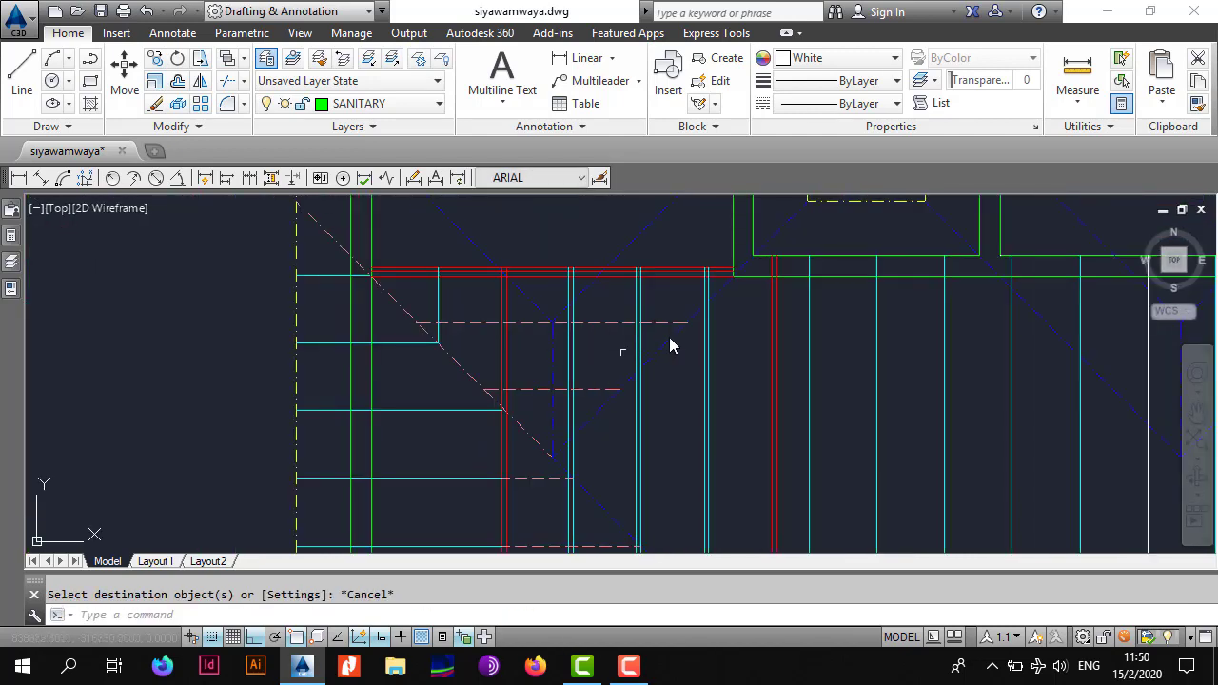
Step: Copy the two dashed horizontal lines from the upper left wing to the middle wing, using the lower ends of the blue ridges as reference points
{"action": "scroll", "coordinate": [670, 344], "scroll_direction": "down", "scroll_amount": 3}
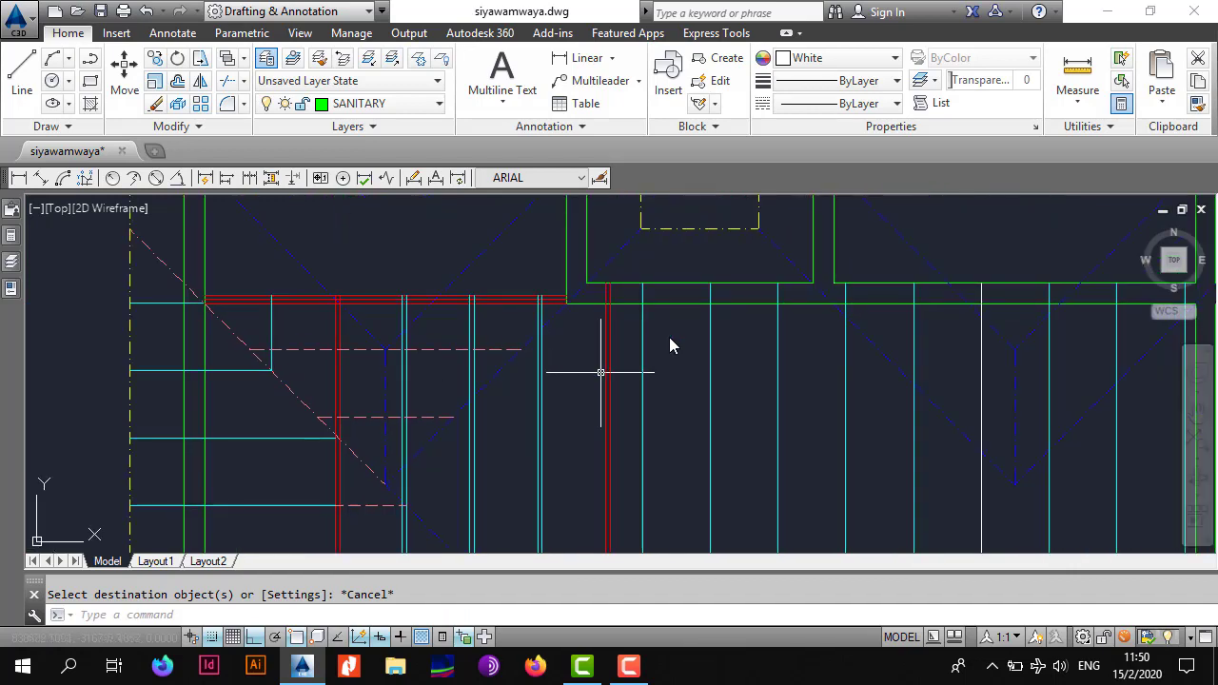
{"action": "scroll", "coordinate": [516, 356], "scroll_direction": "up", "scroll_amount": 3}
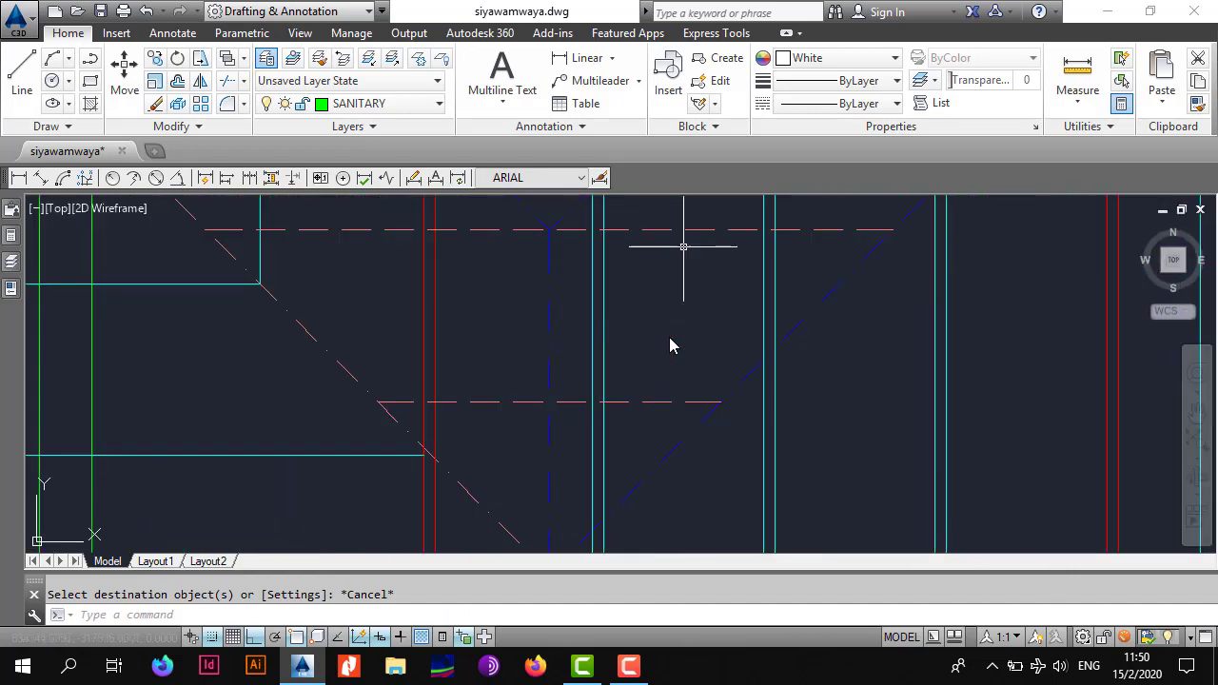
{"action": "left_click", "coordinate": [691, 221]}
{"action": "left_click", "coordinate": [635, 404]}
{"action": "scroll", "coordinate": [636, 404], "scroll_direction": "down", "scroll_amount": 2}
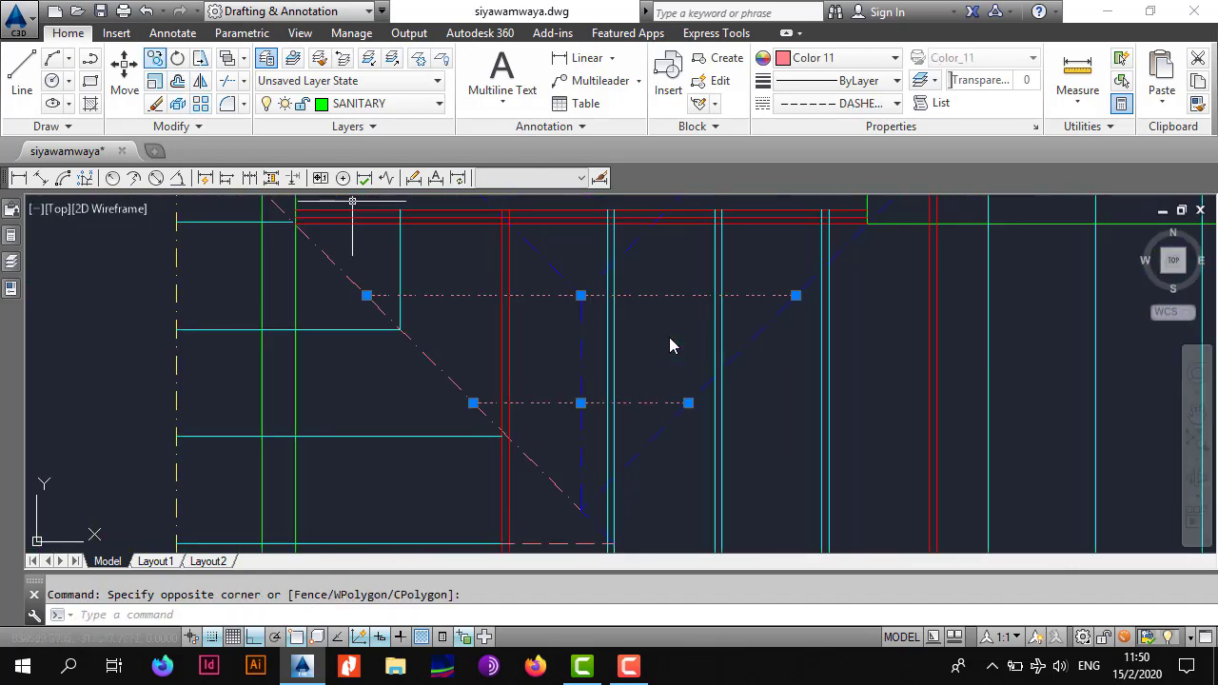
{"action": "left_click", "coordinate": [155, 58]}
{"action": "left_click", "coordinate": [581, 510]}
{"action": "scroll", "coordinate": [665, 481], "scroll_direction": "down", "scroll_amount": 2}
{"action": "middle_click_drag", "start_coordinate": [793, 474], "coordinate": [329, 382]}
{"action": "scroll", "coordinate": [599, 362], "scroll_direction": "up", "scroll_amount": 3}
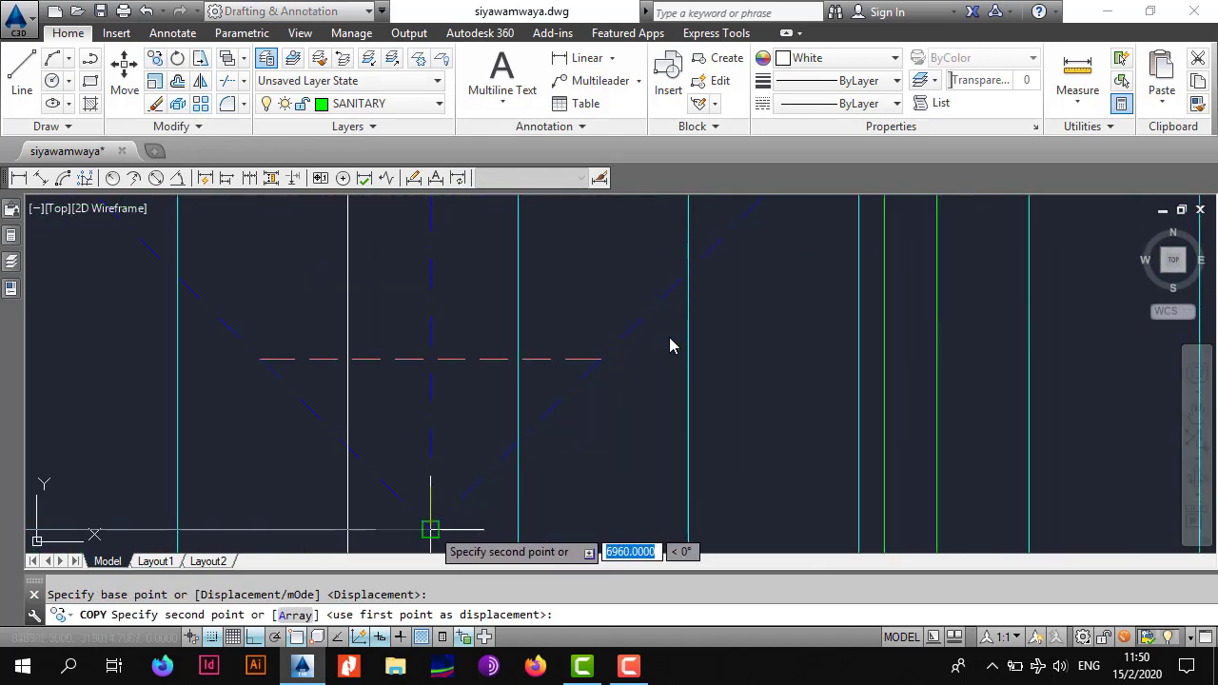
{"action": "left_click", "coordinate": [430, 529]}
{"action": "scroll", "coordinate": [453, 447], "scroll_direction": "down", "scroll_amount": 3}
{"action": "key", "text": "Escape"}
{"action": "scroll", "coordinate": [670, 345], "scroll_direction": "down", "scroll_amount": 3}
{"action": "scroll", "coordinate": [670, 345], "scroll_direction": "up", "scroll_amount": 3}
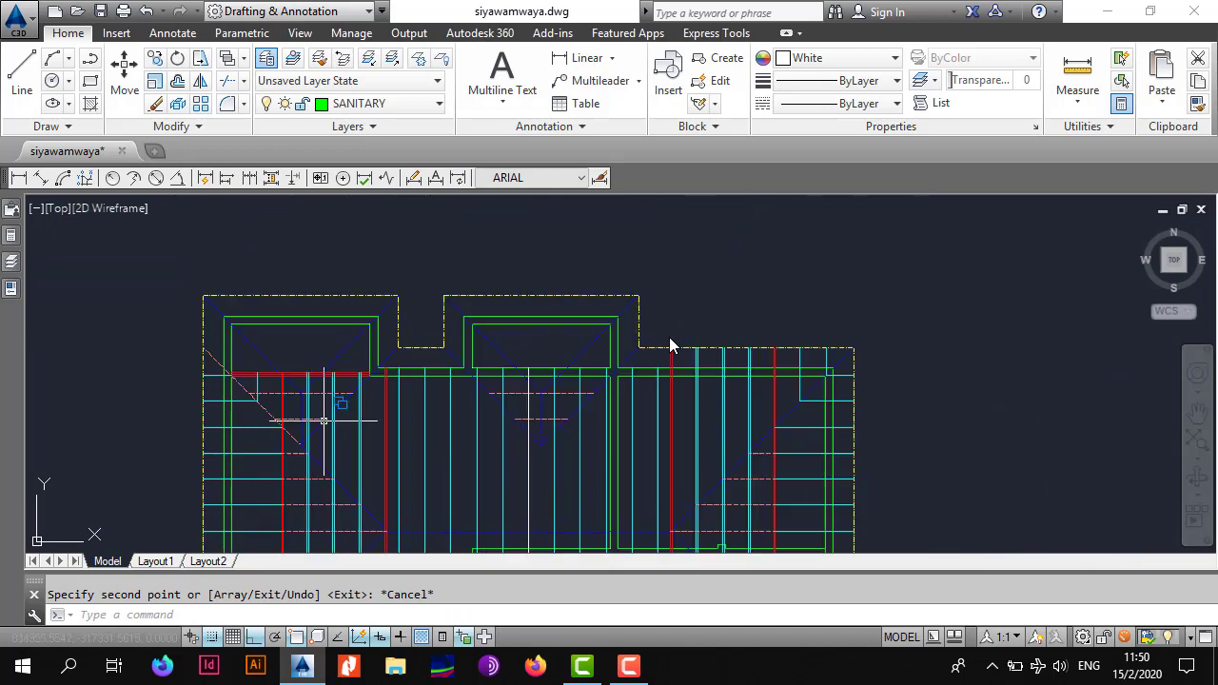
Step: Draw a two-segment vertical line from the left wing's ridge upper end via the uppermost red horizontal line to the yellow eaves
{"action": "middle_click_drag", "start_coordinate": [655, 377], "coordinate": [711, 378]}
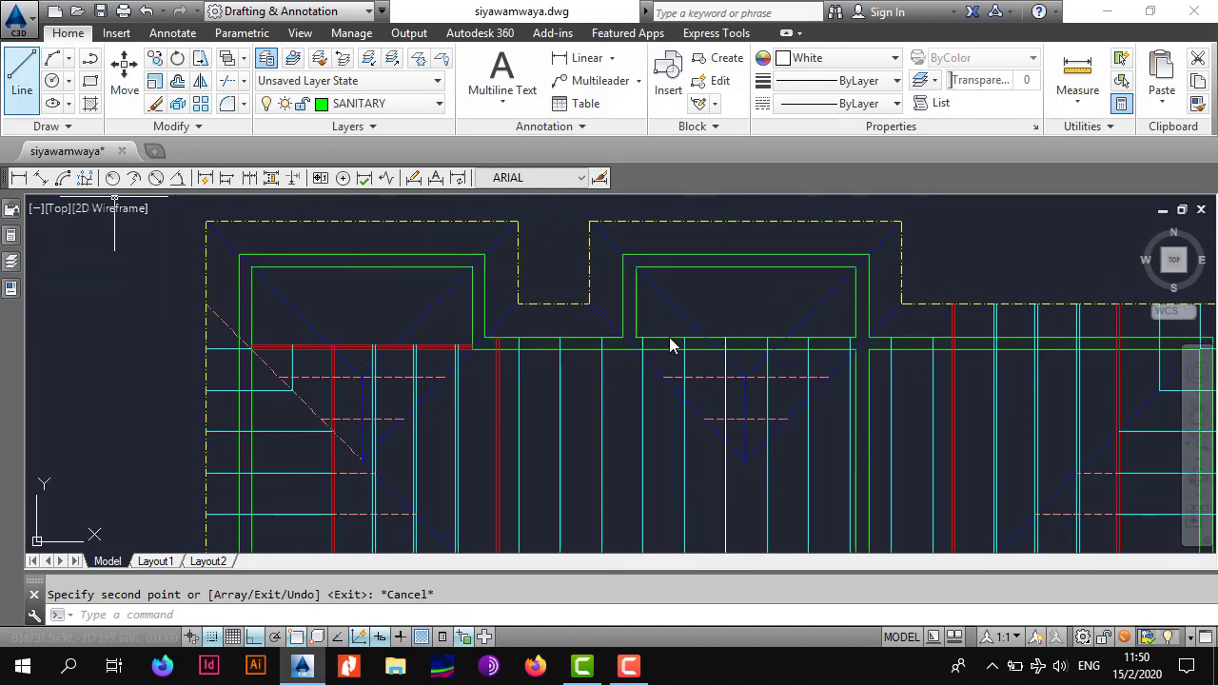
{"action": "left_click", "coordinate": [21, 74]}
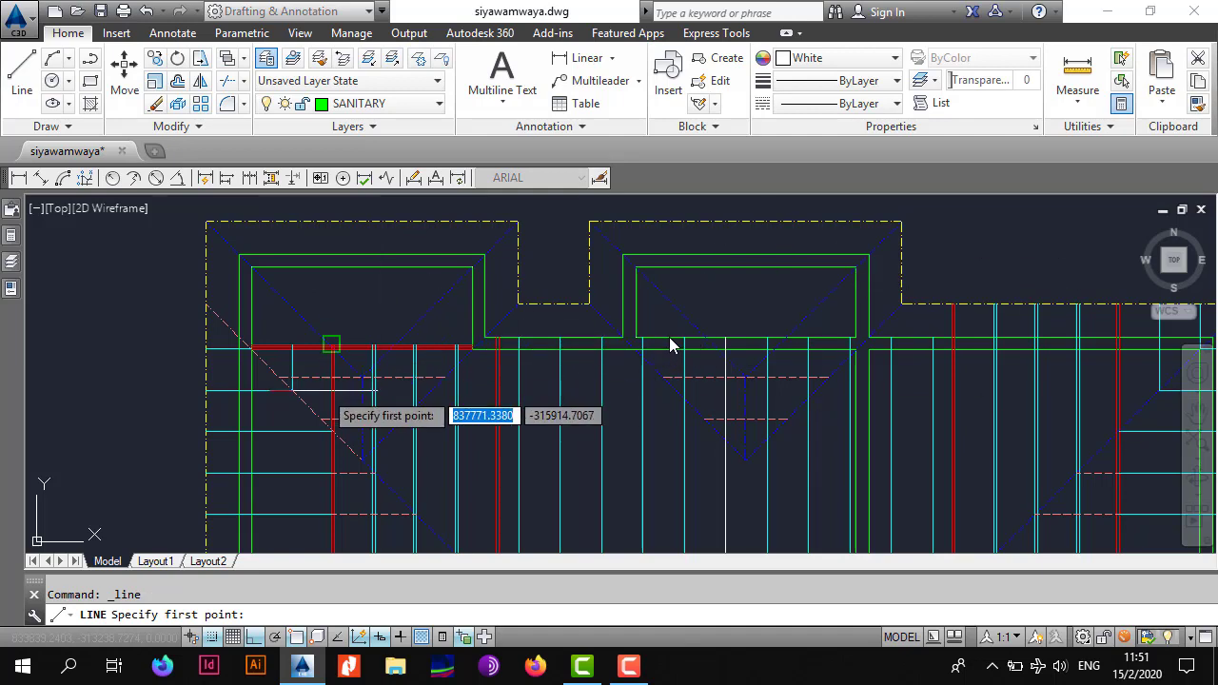
{"action": "scroll", "coordinate": [338, 362], "scroll_direction": "up", "scroll_amount": 4}
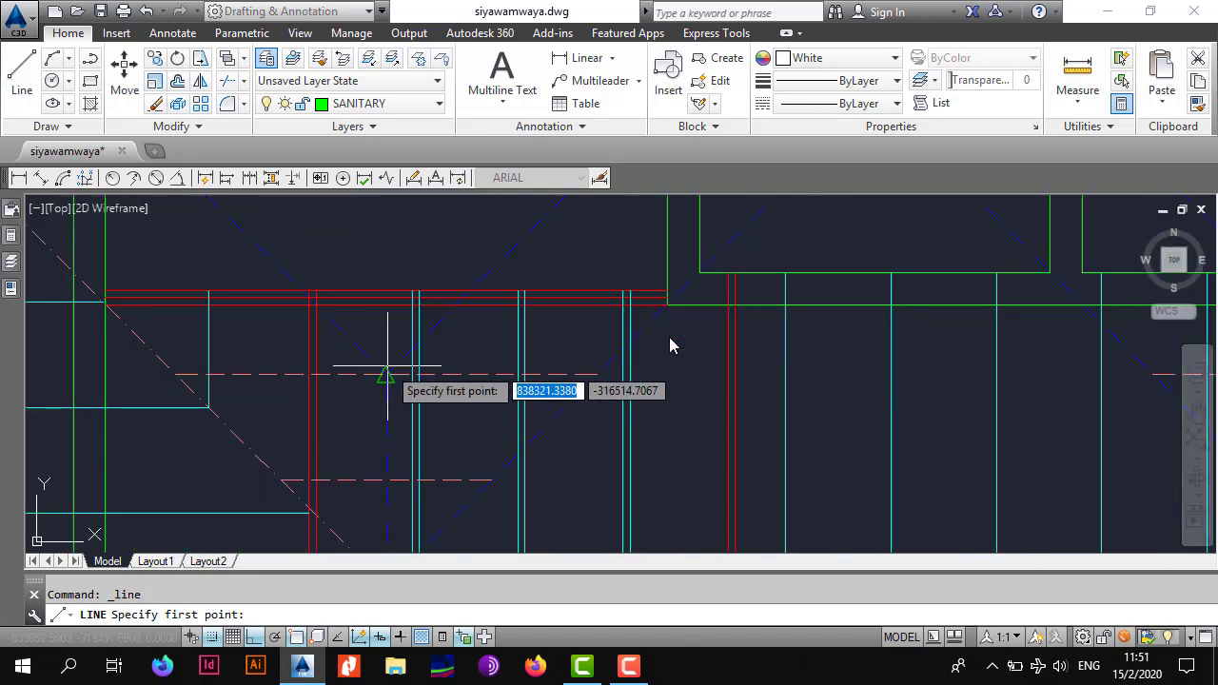
{"action": "scroll", "coordinate": [896, 401], "scroll_direction": "down", "scroll_amount": 6}
{"action": "mouse_move", "coordinate": [994, 441]}
{"action": "middle_mouse_down"}
{"action": "mouse_move", "coordinate": [582, 329]}
{"action": "mouse_move", "coordinate": [533, 302]}
{"action": "middle_mouse_up"}
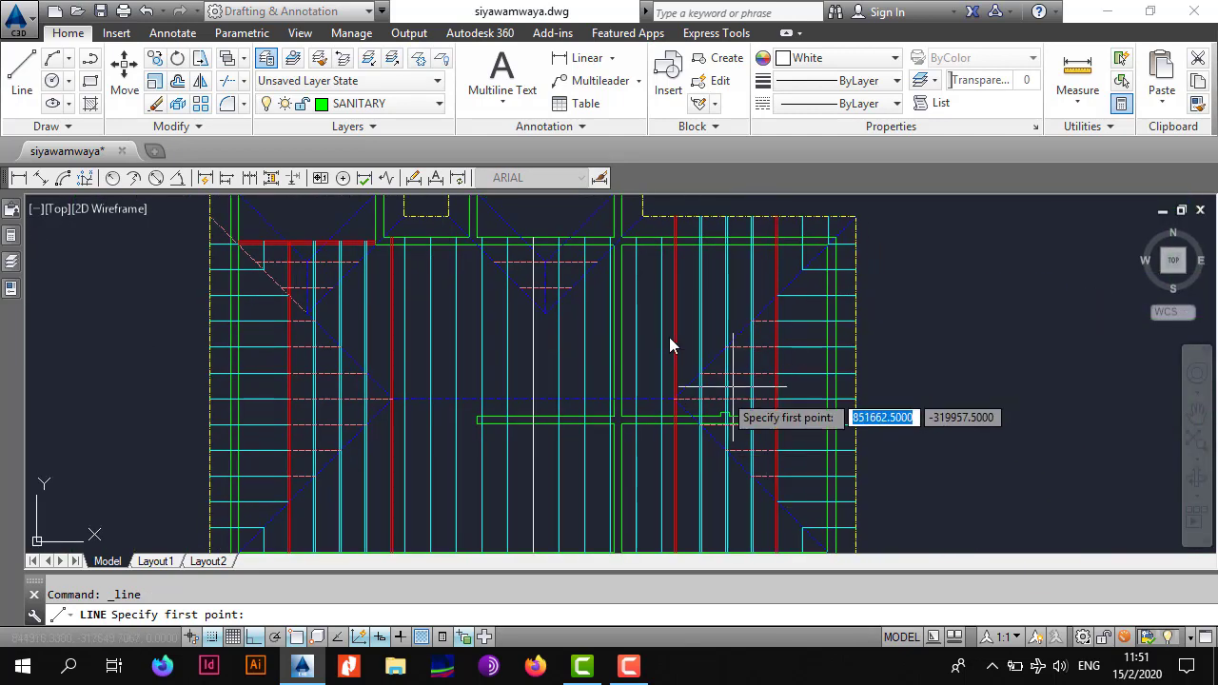
{"action": "middle_click_drag", "start_coordinate": [315, 257], "coordinate": [350, 437]}
{"action": "scroll", "coordinate": [344, 438], "scroll_direction": "up", "scroll_amount": 4}
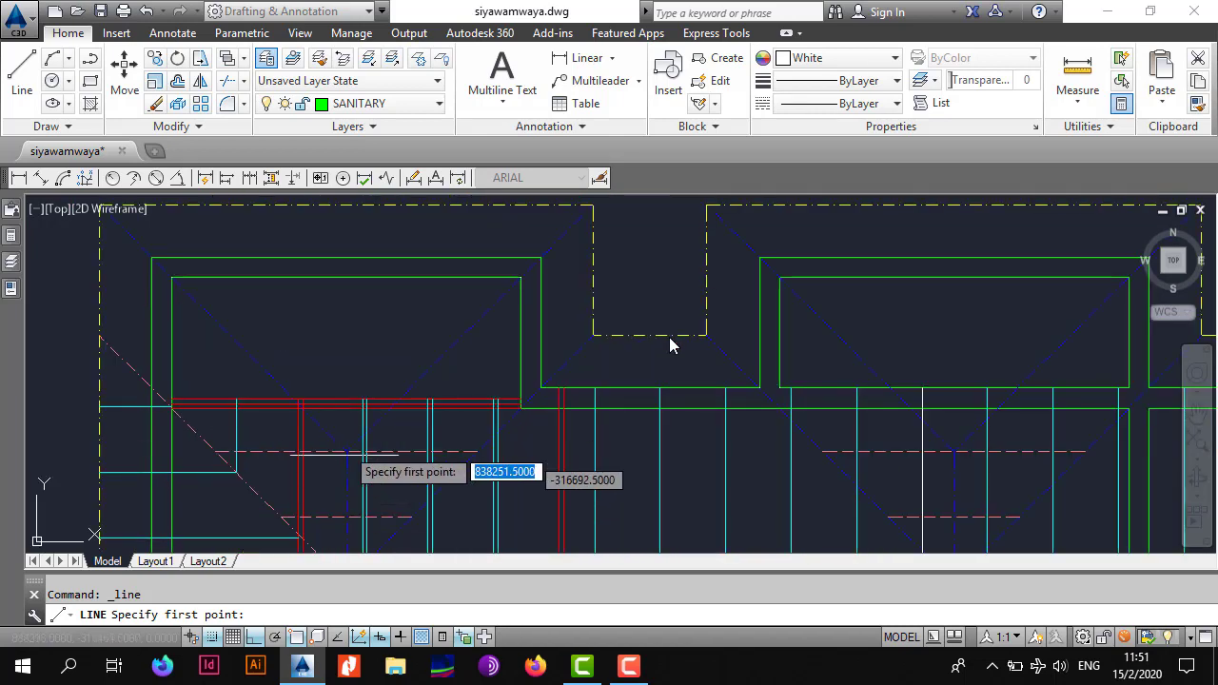
{"action": "left_click", "coordinate": [348, 399]}
{"action": "scroll", "coordinate": [351, 399], "scroll_direction": "up", "scroll_amount": 6}
{"action": "left_click", "coordinate": [331, 401]}
{"action": "scroll", "coordinate": [332, 398], "scroll_direction": "down", "scroll_amount": 6}
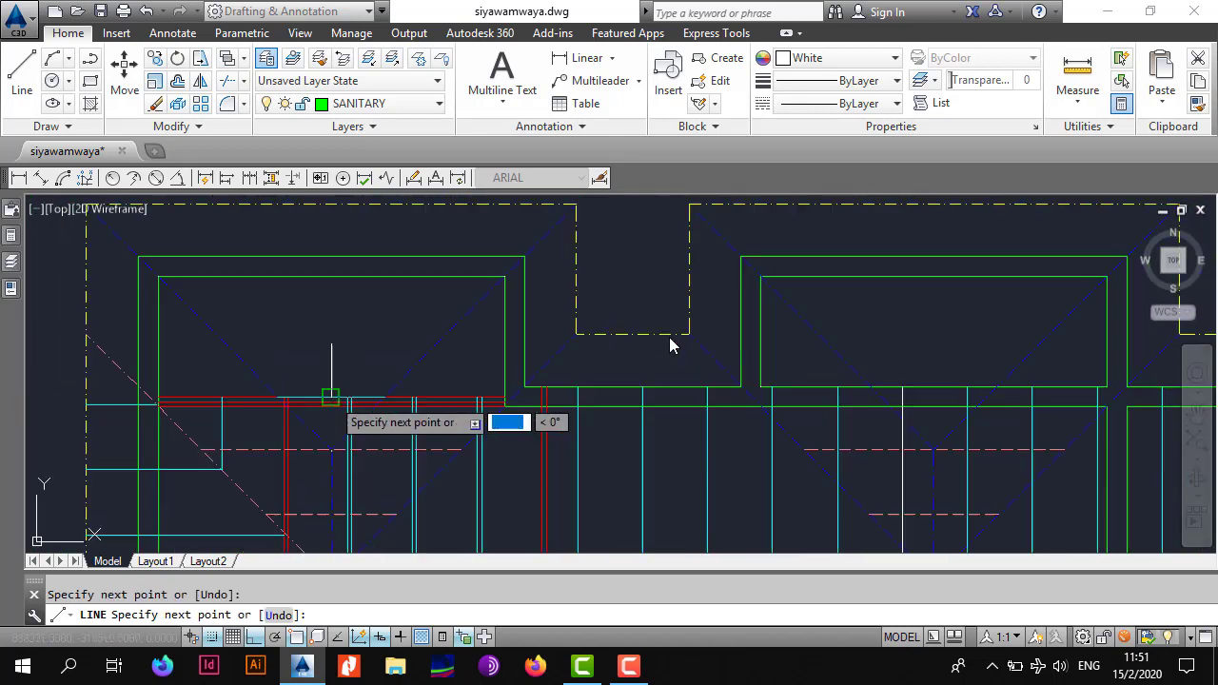
{"action": "middle_click_drag", "start_coordinate": [334, 306], "coordinate": [341, 384]}
{"action": "left_click", "coordinate": [341, 281]}
{"action": "key", "text": "Return"}
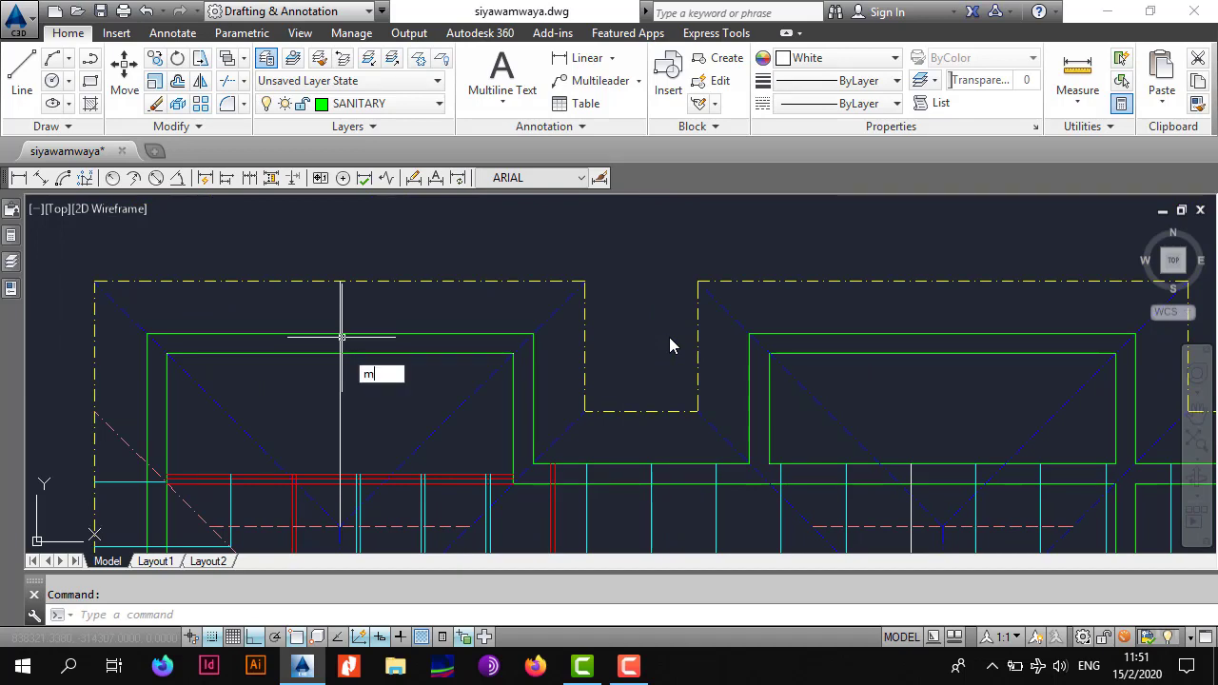
Step: Match the properties of a cyan truss line onto the upper segment of the white vertical line
{"action": "scroll", "coordinate": [374, 441], "scroll_direction": "up", "scroll_amount": 4}
{"action": "middle_click_drag", "start_coordinate": [495, 533], "coordinate": [502, 326]}
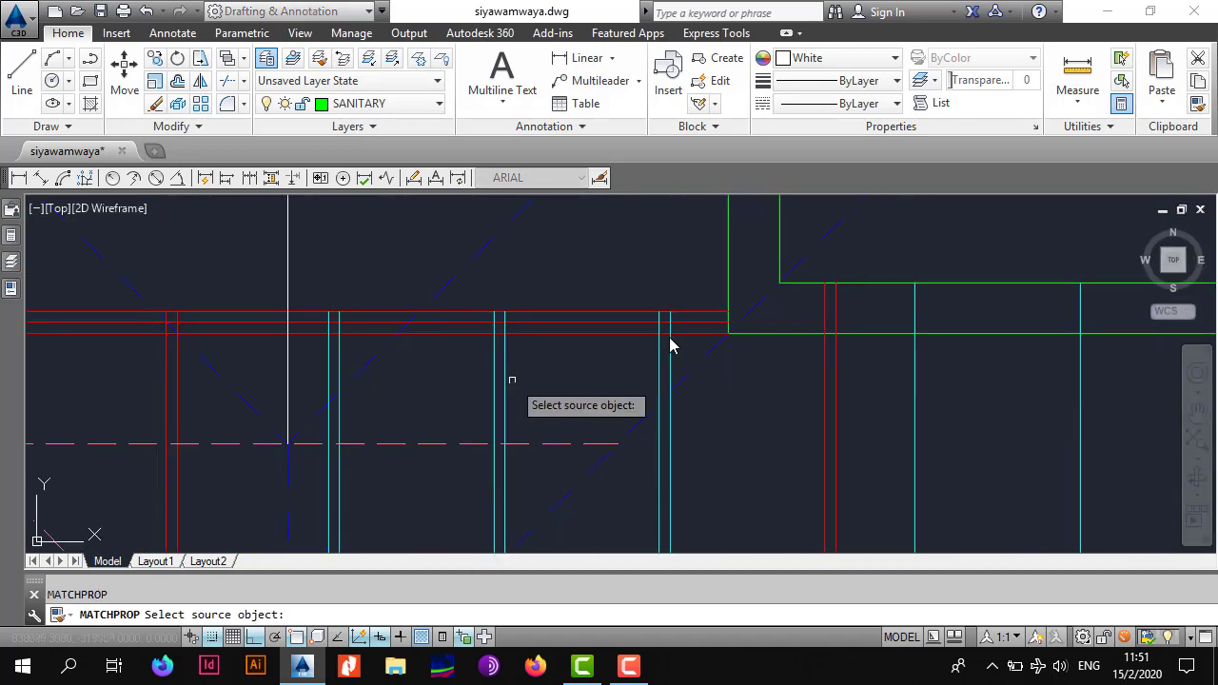
{"action": "left_click", "coordinate": [507, 377]}
{"action": "middle_click_drag", "start_coordinate": [431, 271], "coordinate": [447, 346]}
{"action": "left_click", "coordinate": [343, 250]}
{"action": "left_click", "coordinate": [293, 310]}
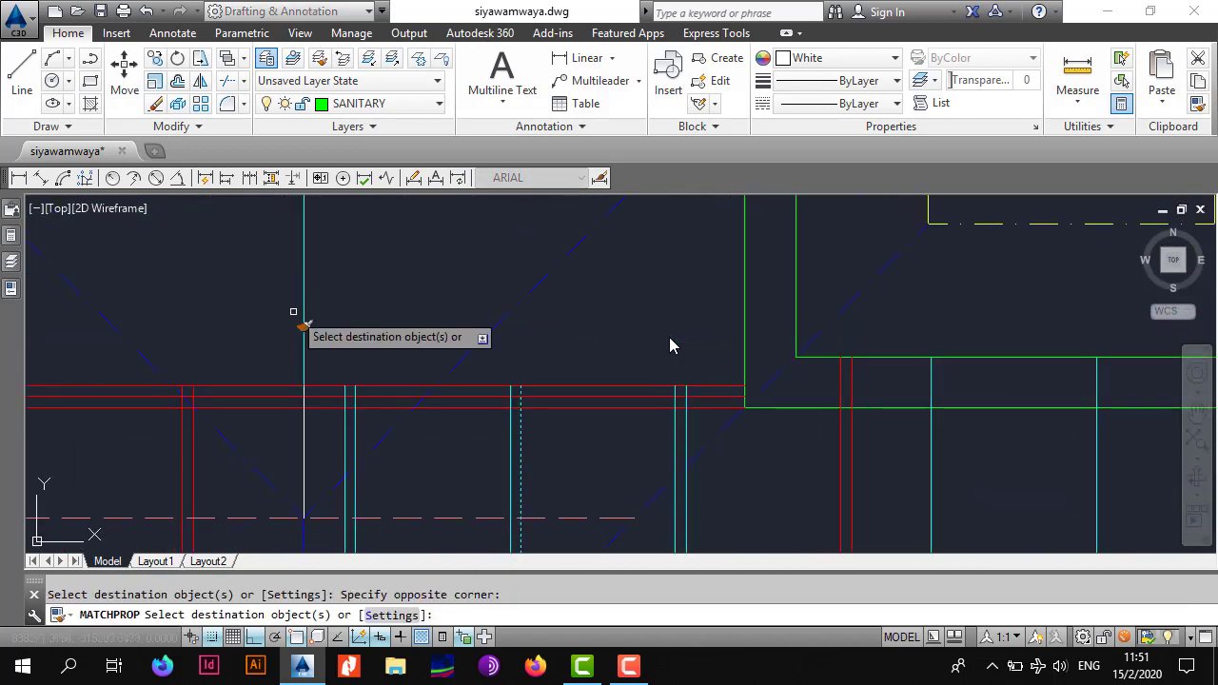
{"action": "key", "text": "Escape"}
Step: Match the properties of the dashed horizontal line onto the short lower segment of the vertical line
{"action": "key", "text": "Return"}
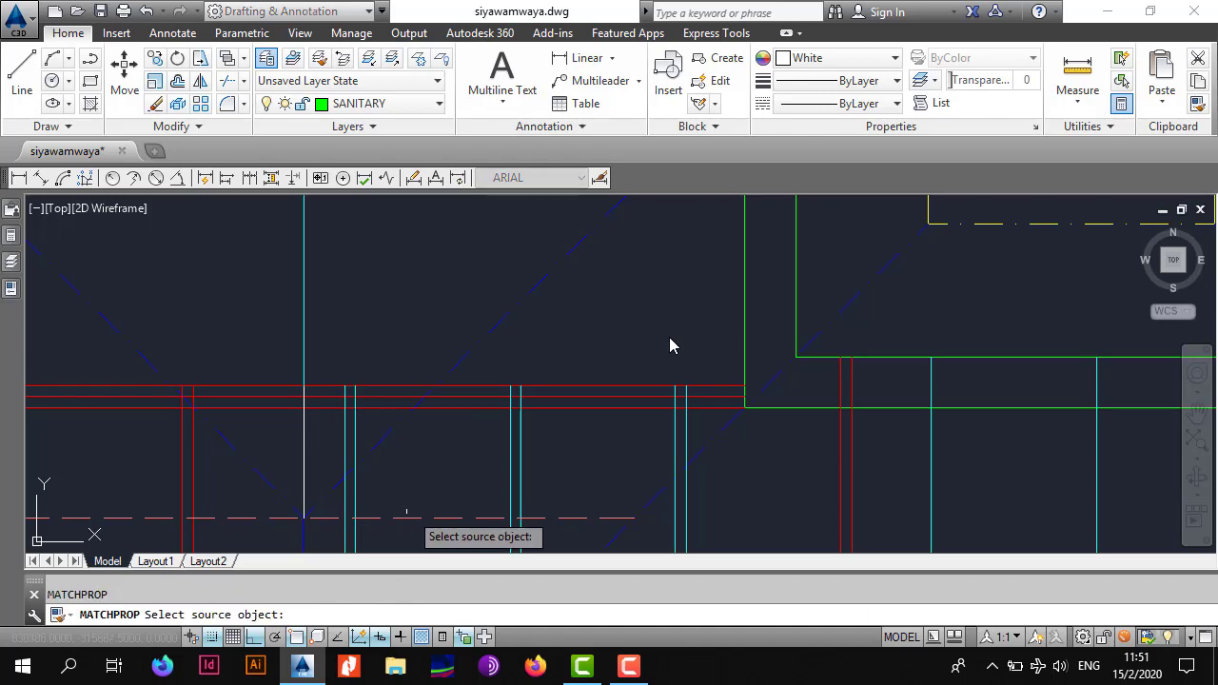
{"action": "left_click", "coordinate": [409, 518]}
{"action": "left_click", "coordinate": [304, 455]}
{"action": "key", "text": "Escape"}
{"action": "scroll", "coordinate": [302, 454], "scroll_direction": "down", "scroll_amount": 6}
{"action": "middle_click_drag", "start_coordinate": [319, 374], "coordinate": [318, 407]}
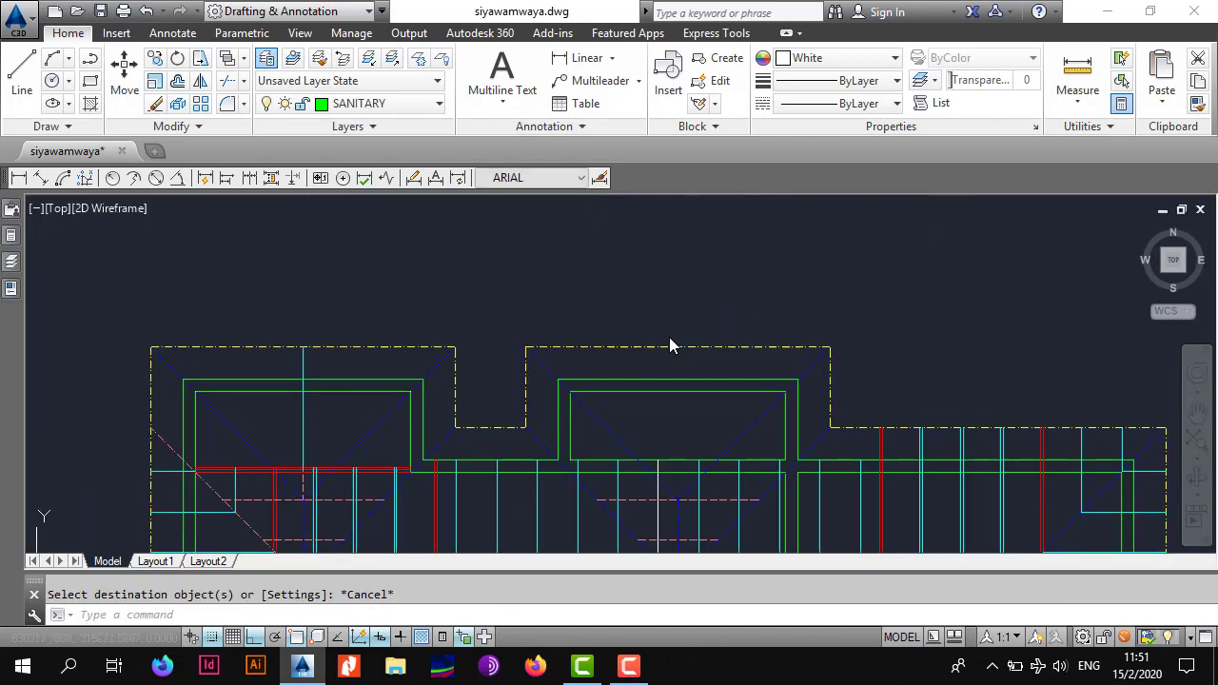
Step: Offset the left wing's cyan vertical centre line by 750 three times in succession towards the wing's right eaves
{"action": "scroll", "coordinate": [319, 406], "scroll_direction": "up", "scroll_amount": 2}
{"action": "left_click", "coordinate": [295, 450]}
{"action": "left_click", "coordinate": [294, 449]}
{"action": "left_click", "coordinate": [324, 420]}
{"action": "left_click", "coordinate": [271, 440]}
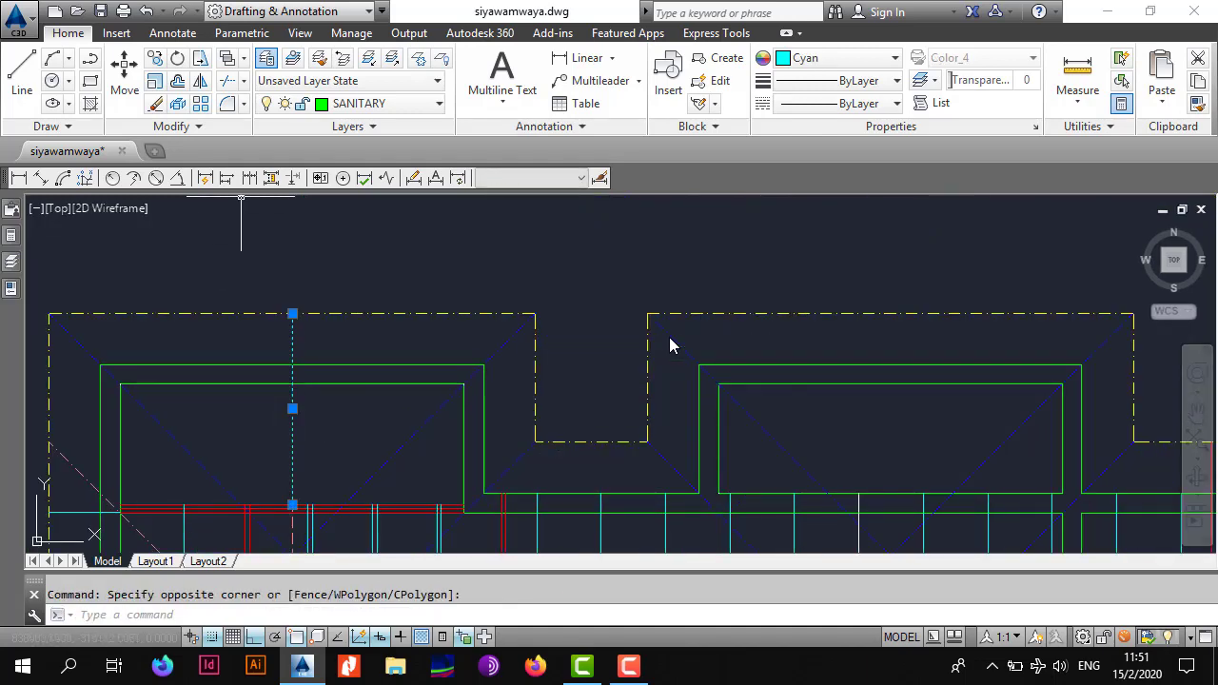
{"action": "type", "text": "o"}
{"action": "key", "text": "Return"}
{"action": "type", "text": "750"}
{"action": "key", "text": "Return"}
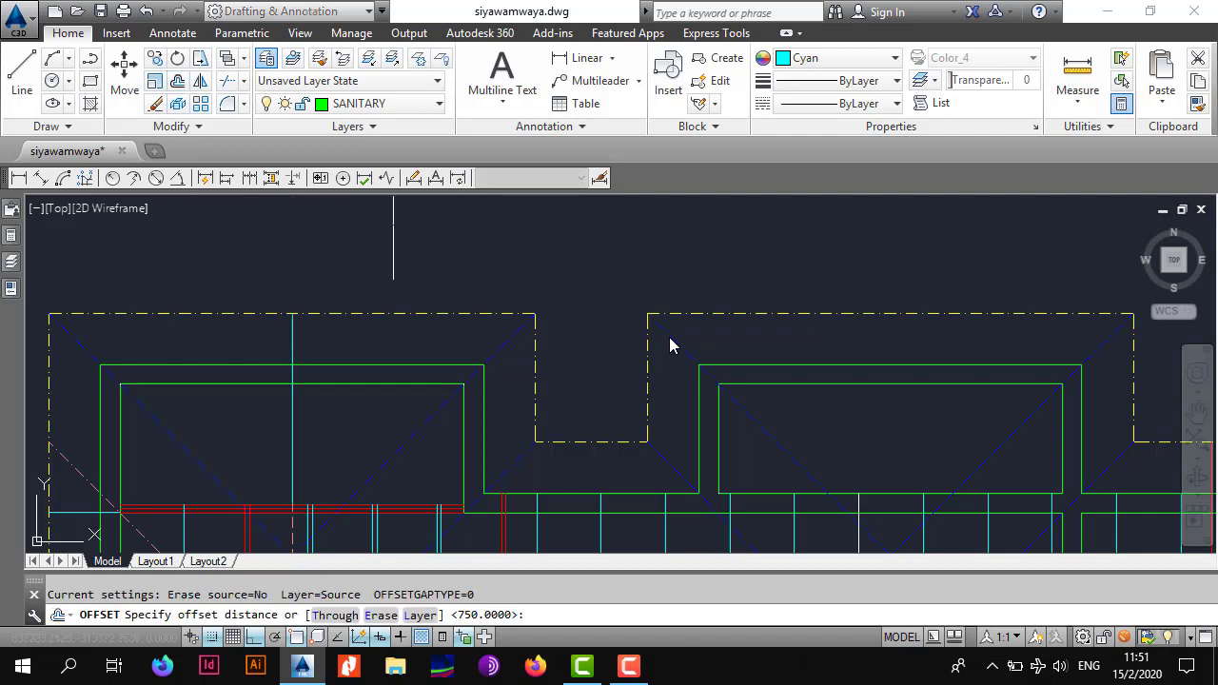
{"action": "left_click", "coordinate": [485, 340]}
{"action": "left_click", "coordinate": [356, 336]}
{"action": "left_click", "coordinate": [483, 337]}
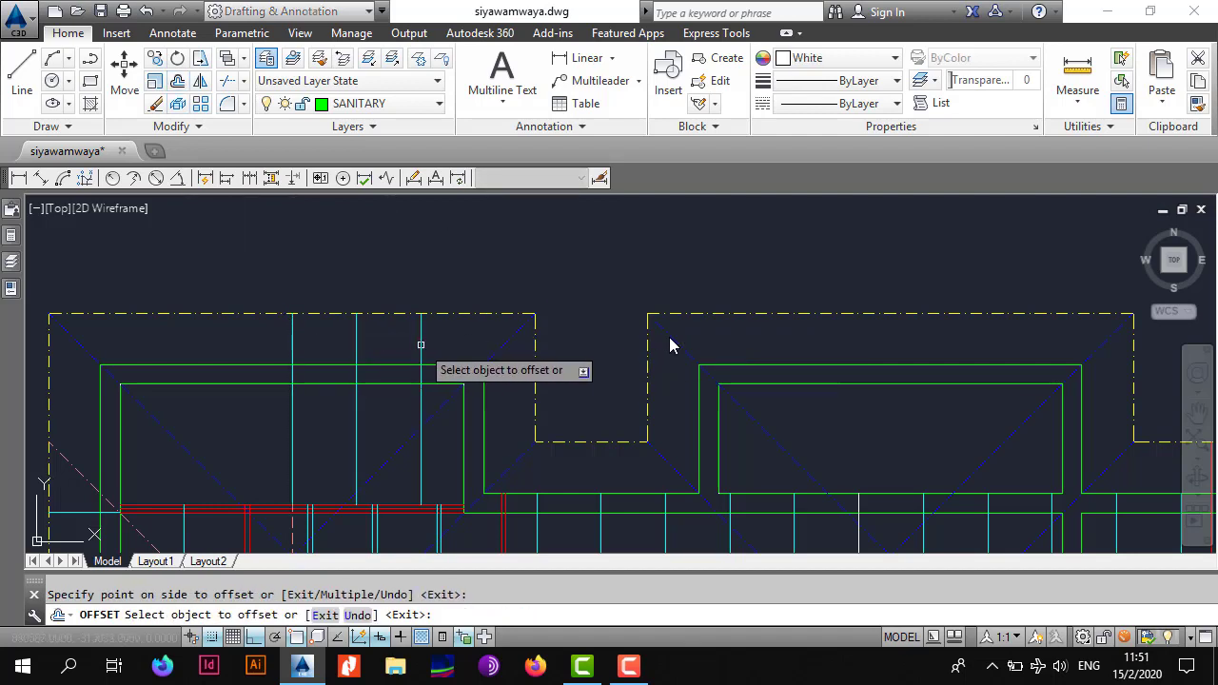
{"action": "key", "text": "Escape"}
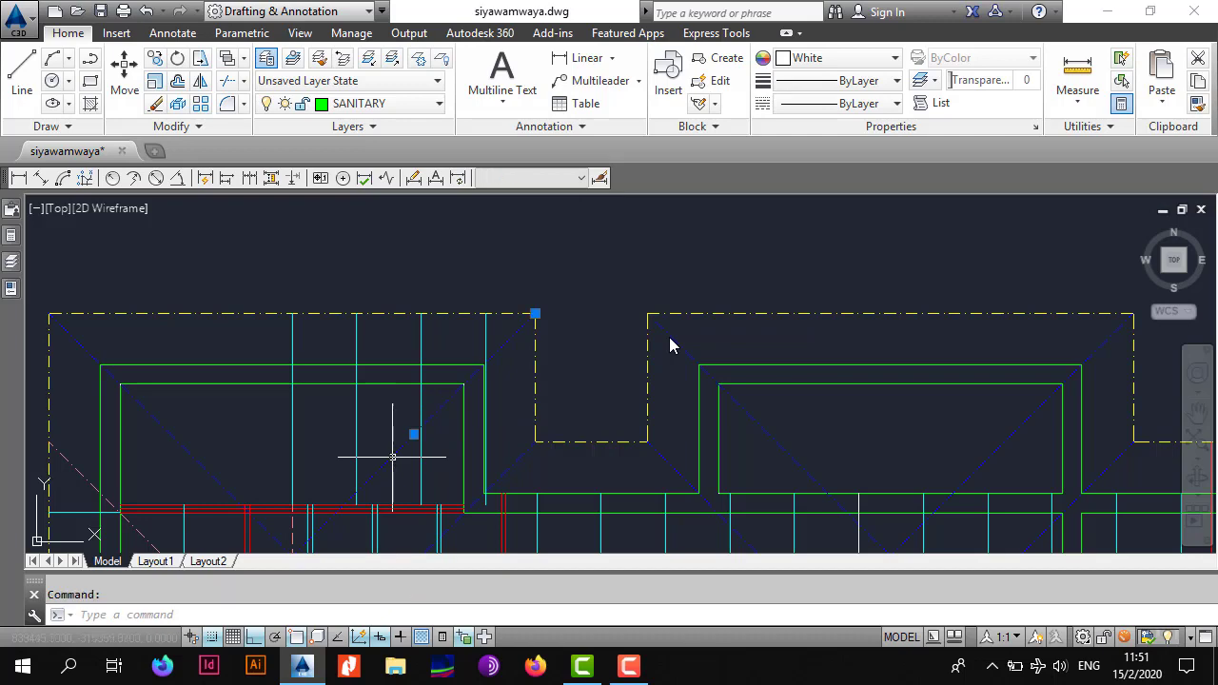
Step: Trim the lower ends of the three offset lines at the left wing's right blue hip line
{"action": "left_click", "coordinate": [227, 81]}
{"action": "scroll", "coordinate": [375, 455], "scroll_direction": "up", "scroll_amount": 5}
{"action": "middle_click_drag", "start_coordinate": [372, 533], "coordinate": [414, 279]}
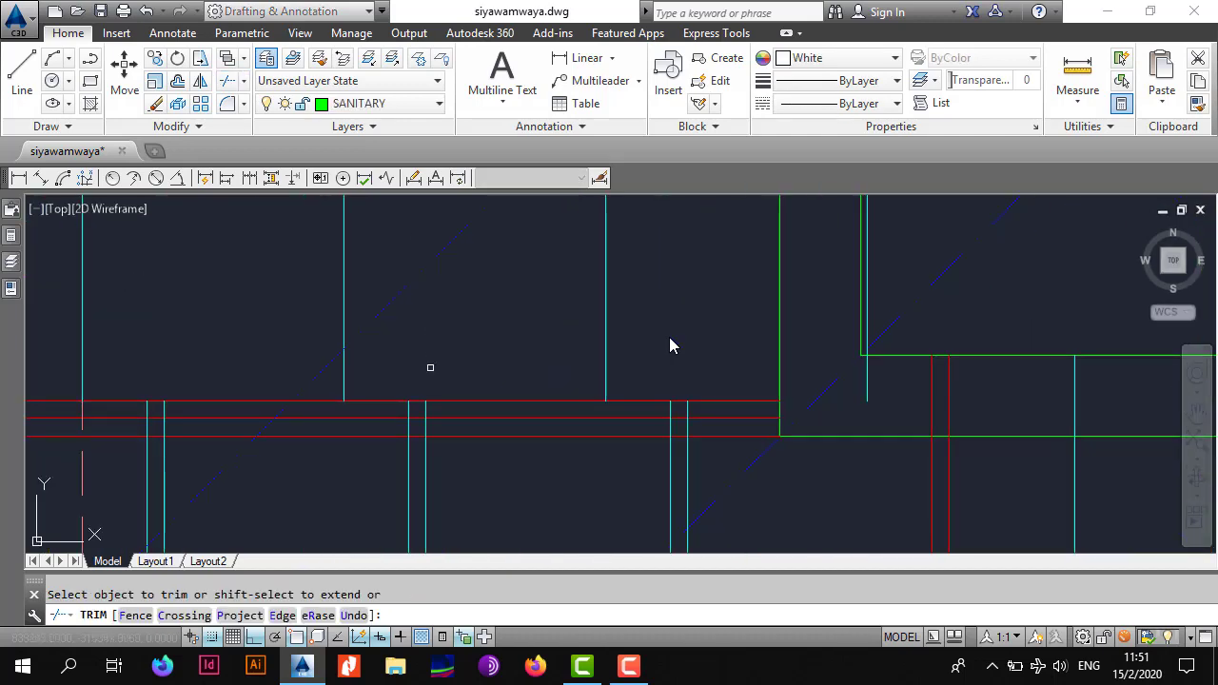
{"action": "left_click", "coordinate": [364, 369]}
{"action": "left_click", "coordinate": [336, 389]}
{"action": "left_click", "coordinate": [649, 300]}
{"action": "left_click", "coordinate": [522, 343]}
{"action": "scroll", "coordinate": [605, 310], "scroll_direction": "down", "scroll_amount": 5}
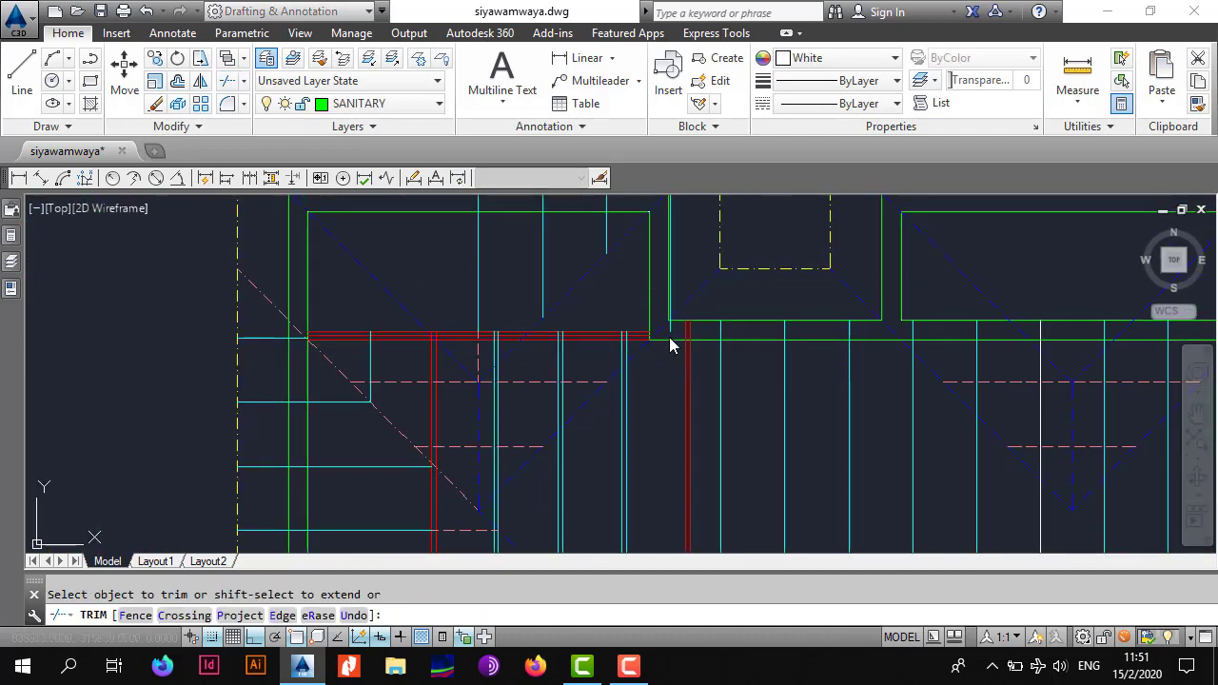
{"action": "middle_click_drag", "start_coordinate": [687, 202], "coordinate": [603, 323]}
{"action": "scroll", "coordinate": [602, 318], "scroll_direction": "up", "scroll_amount": 5}
{"action": "key", "text": "Escape"}
{"action": "scroll", "coordinate": [670, 346], "scroll_direction": "down", "scroll_amount": 4}
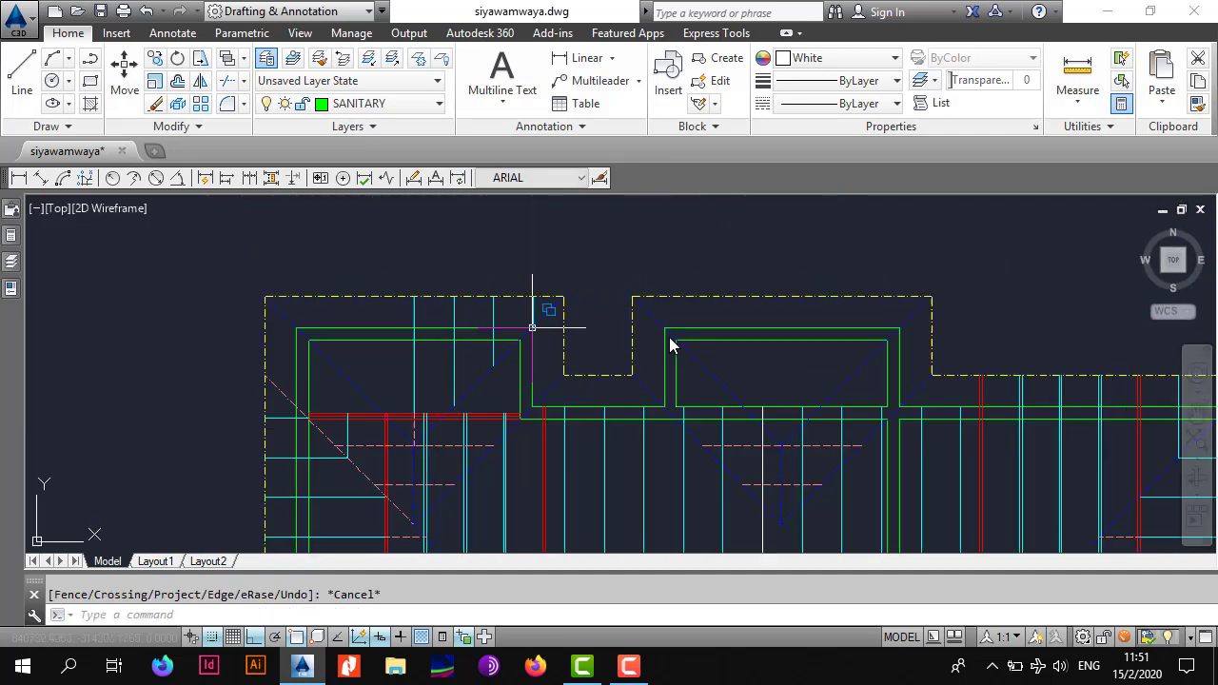
Step: Mirror the three trimmed lines about the left wing's right hip line, starting from the eaves corner and keeping the originals
{"action": "scroll", "coordinate": [526, 333], "scroll_direction": "up", "scroll_amount": 2}
{"action": "left_click", "coordinate": [550, 290]}
{"action": "left_click", "coordinate": [389, 306]}
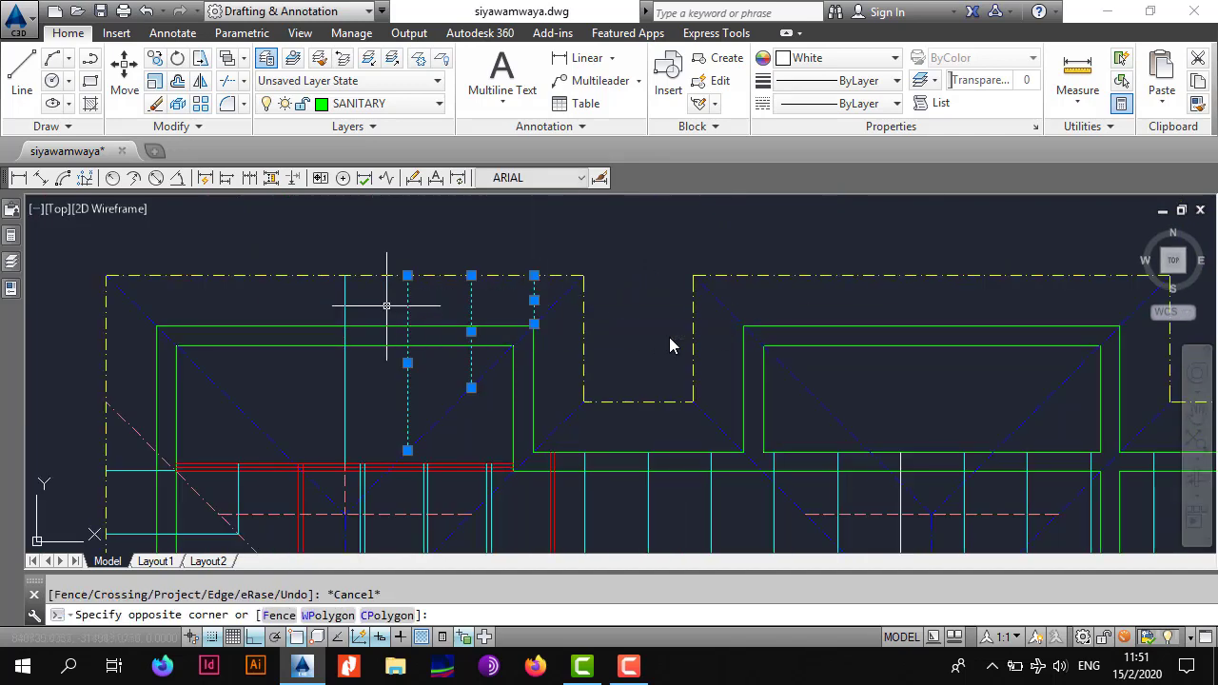
{"action": "left_click", "coordinate": [201, 81]}
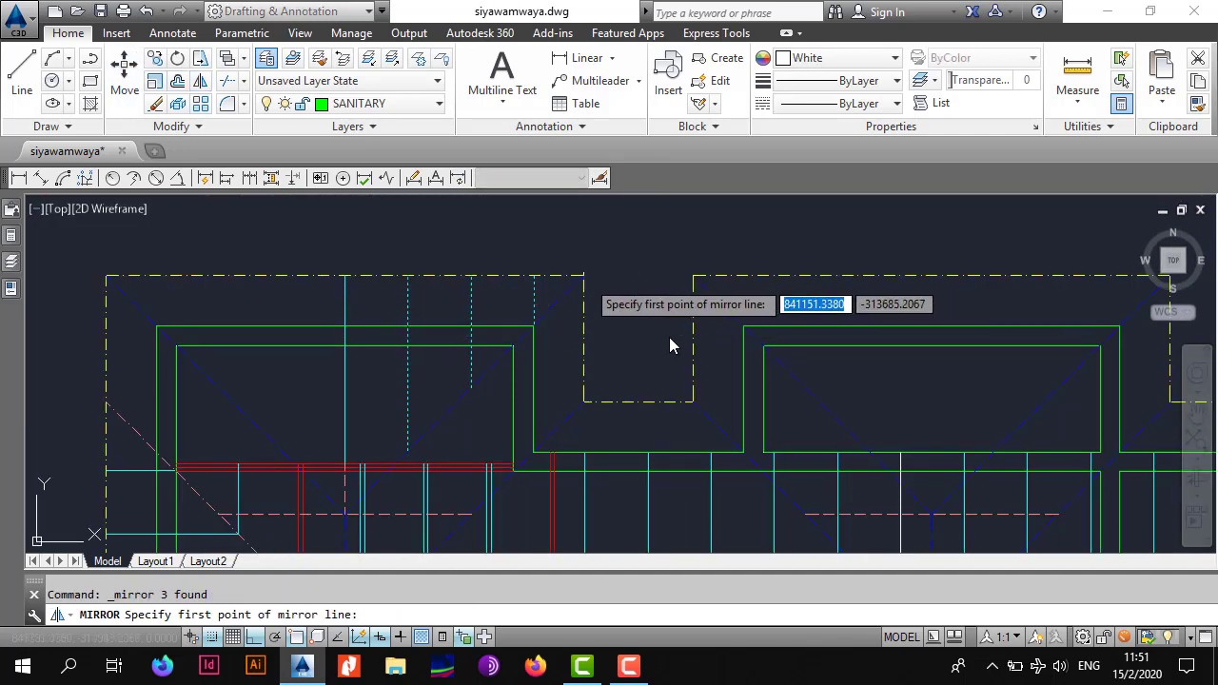
{"action": "left_click", "coordinate": [583, 277]}
{"action": "scroll", "coordinate": [402, 452], "scroll_direction": "up", "scroll_amount": 3}
{"action": "left_click", "coordinate": [423, 437]}
{"action": "key", "text": "Return"}
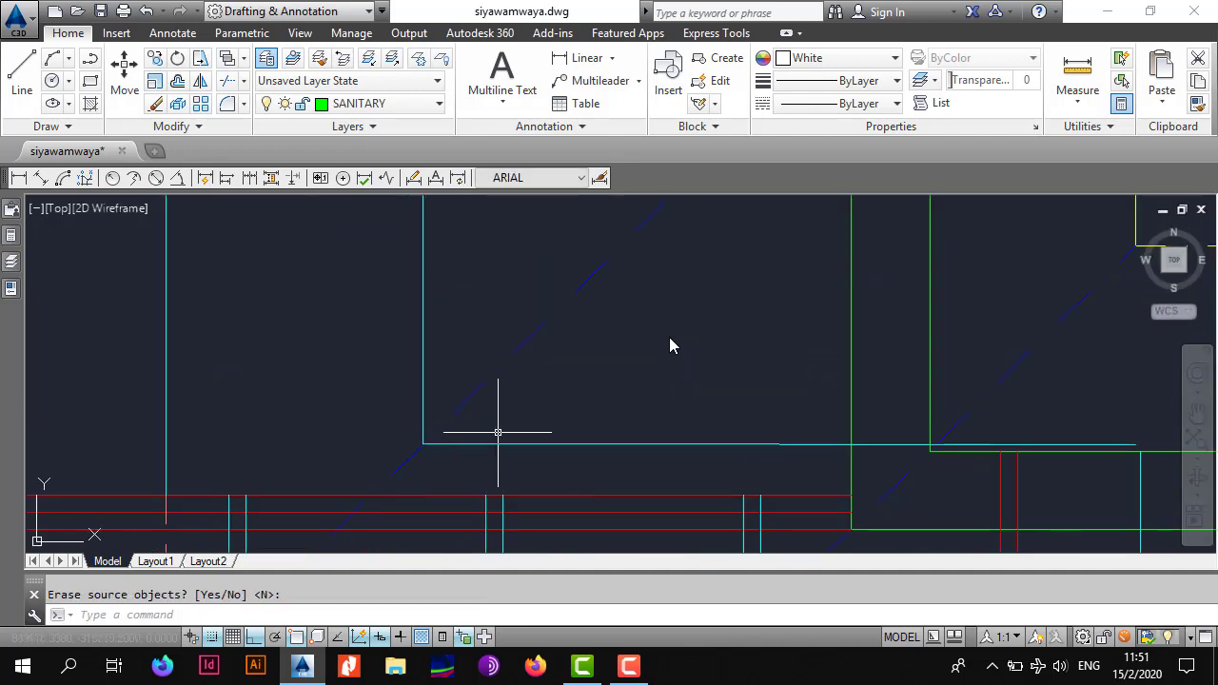
{"action": "scroll", "coordinate": [504, 433], "scroll_direction": "down", "scroll_amount": 5}
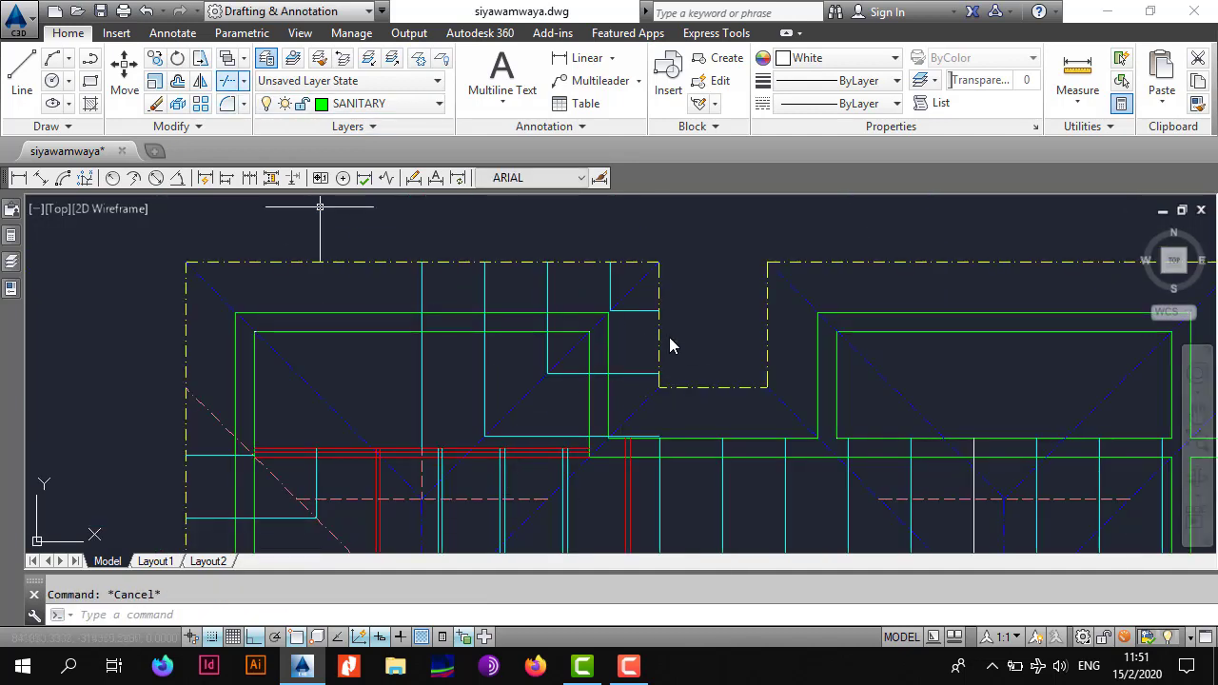
Step: Trim the lowest mirrored horizontal line where it crosses the blue valley line beside the left wing
{"action": "scroll", "coordinate": [670, 346], "scroll_direction": "up", "scroll_amount": 2}
{"action": "key", "text": "Return"}
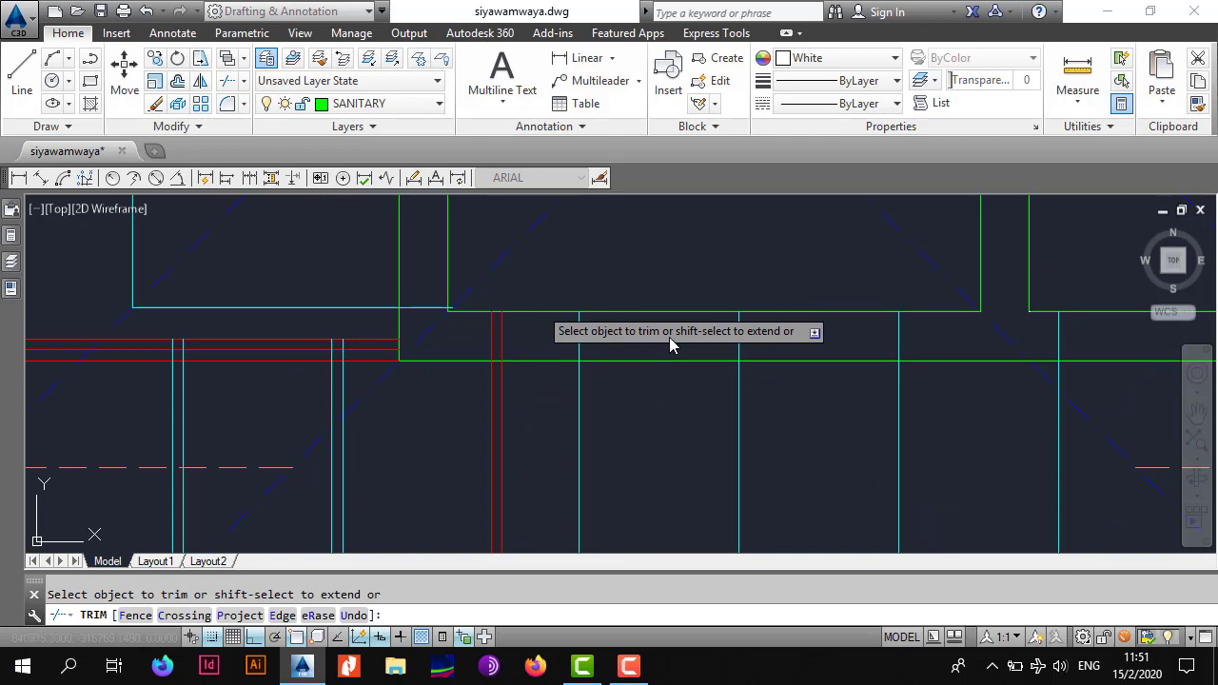
{"action": "scroll", "coordinate": [670, 346], "scroll_direction": "down", "scroll_amount": 4}
{"action": "key", "text": "Escape"}
{"action": "scroll", "coordinate": [533, 376], "scroll_direction": "up", "scroll_amount": 2}
{"action": "middle_click_drag", "start_coordinate": [533, 376], "coordinate": [539, 411]}
{"action": "left_click", "coordinate": [618, 288]}
{"action": "left_click", "coordinate": [390, 304]}
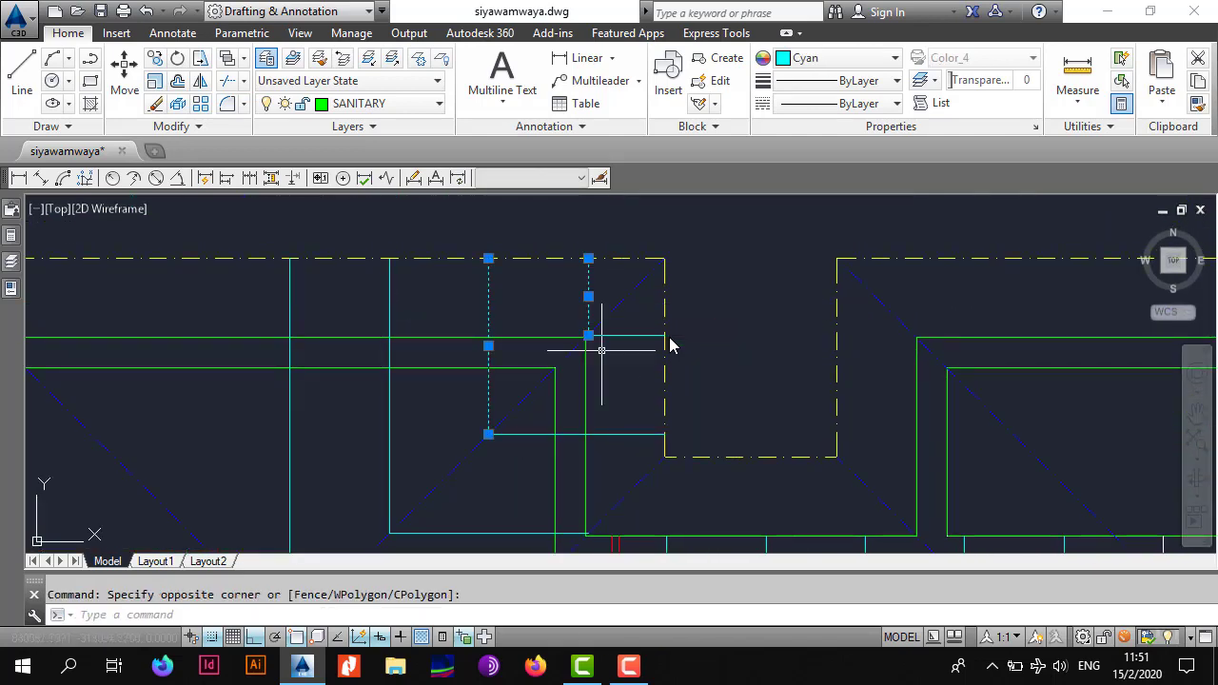
{"action": "left_click", "coordinate": [384, 306]}
{"action": "left_click", "coordinate": [655, 324]}
{"action": "left_click", "coordinate": [621, 467]}
{"action": "middle_click_drag", "start_coordinate": [526, 495], "coordinate": [574, 413]}
{"action": "left_click", "coordinate": [562, 444]}
{"action": "left_click", "coordinate": [553, 457]}
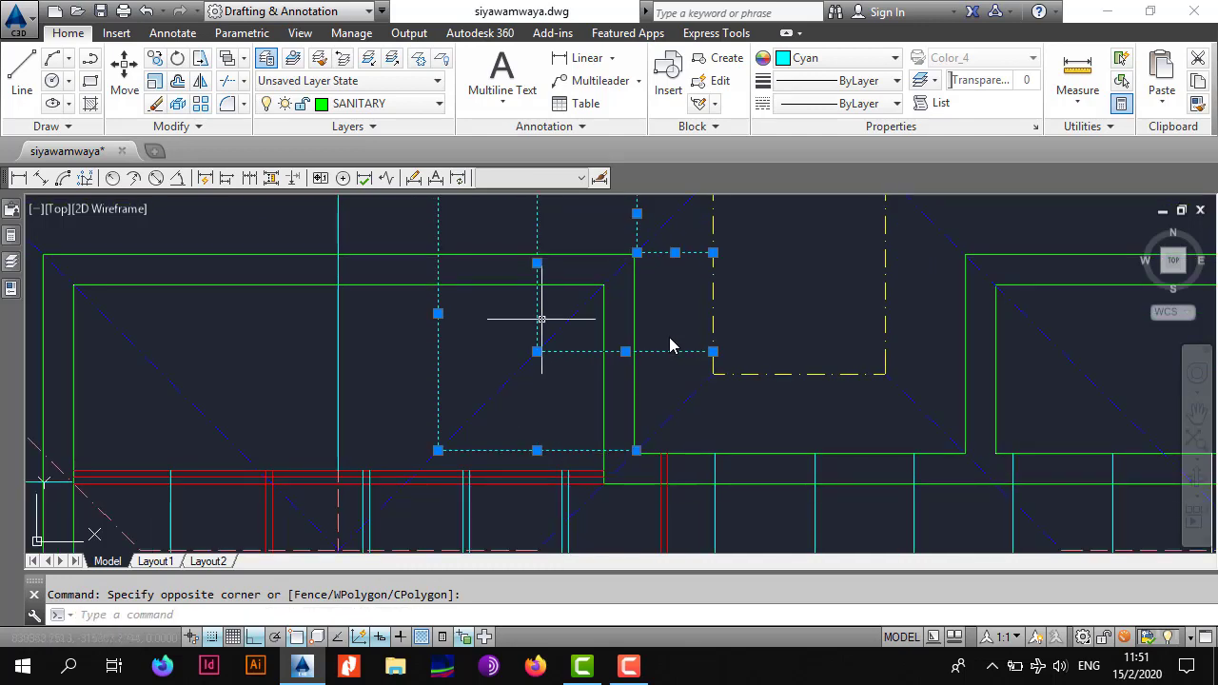
{"action": "type", "text": "o"}
{"action": "key", "text": "Return"}
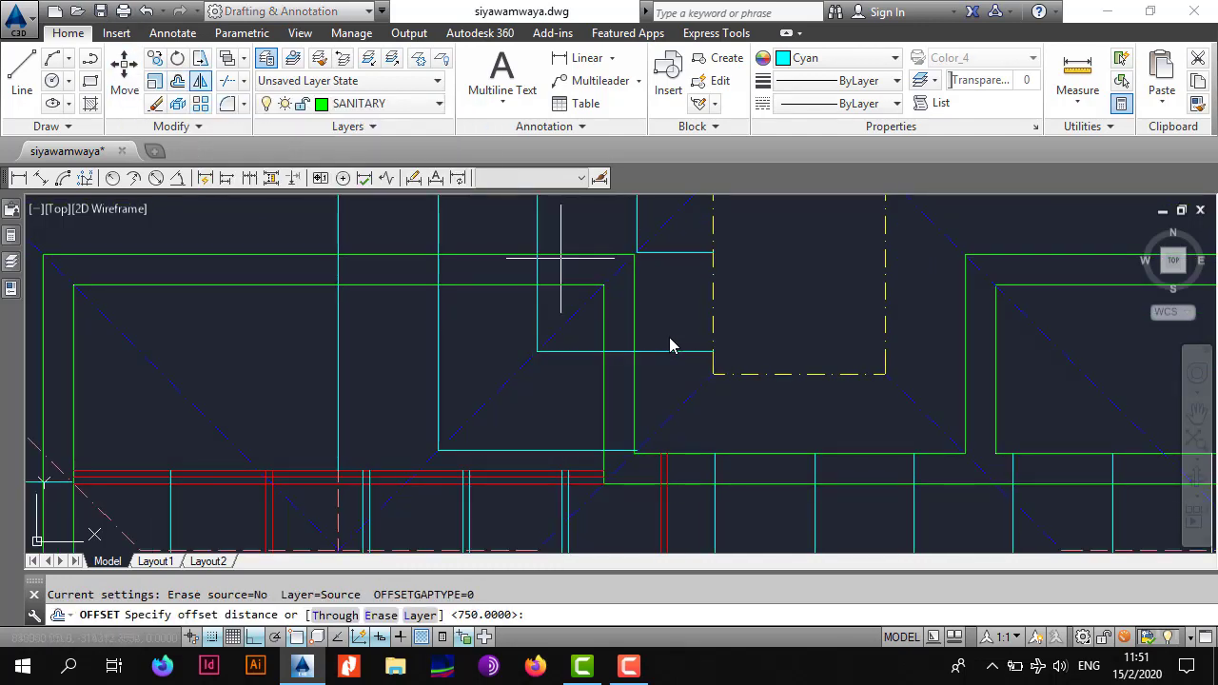
{"action": "key", "text": "Escape"}
Step: Mirror the three vertical and three horizontal cyan lines about the left wing's vertical centre line, keeping the originals
{"action": "middle_click_drag", "start_coordinate": [615, 228], "coordinate": [611, 287]}
{"action": "left_click", "coordinate": [418, 266]}
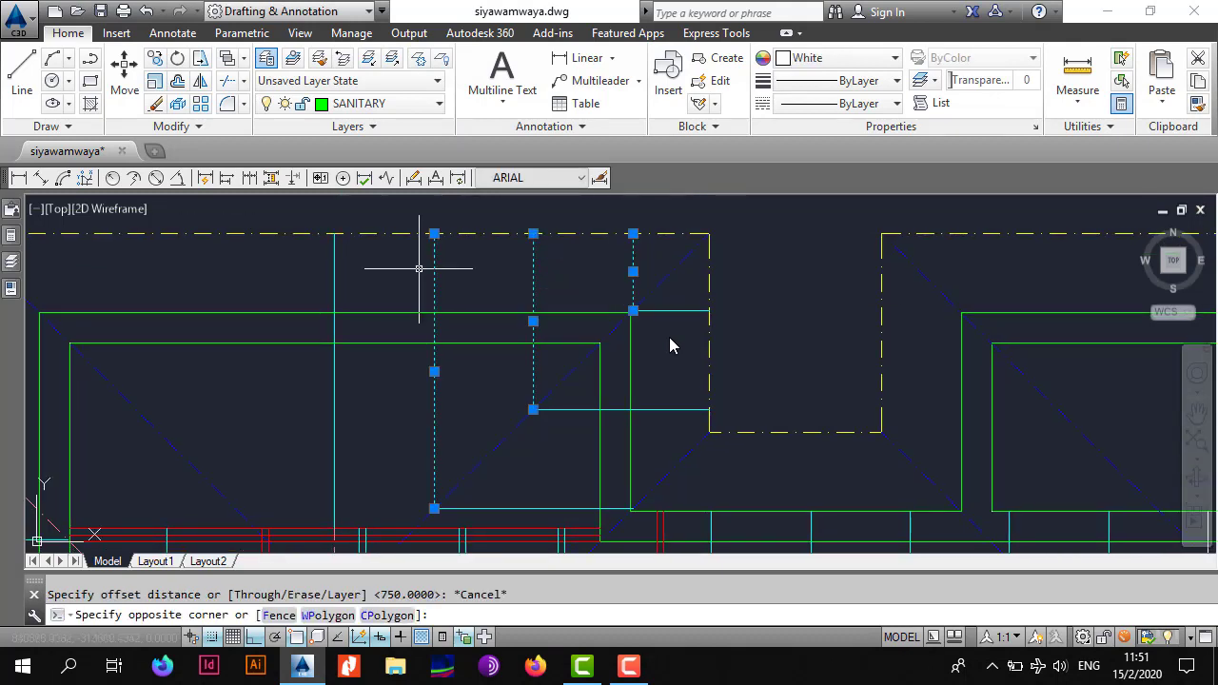
{"action": "left_click", "coordinate": [684, 303]}
{"action": "left_click", "coordinate": [532, 486]}
{"action": "left_click", "coordinate": [510, 515]}
{"action": "left_click", "coordinate": [200, 80]}
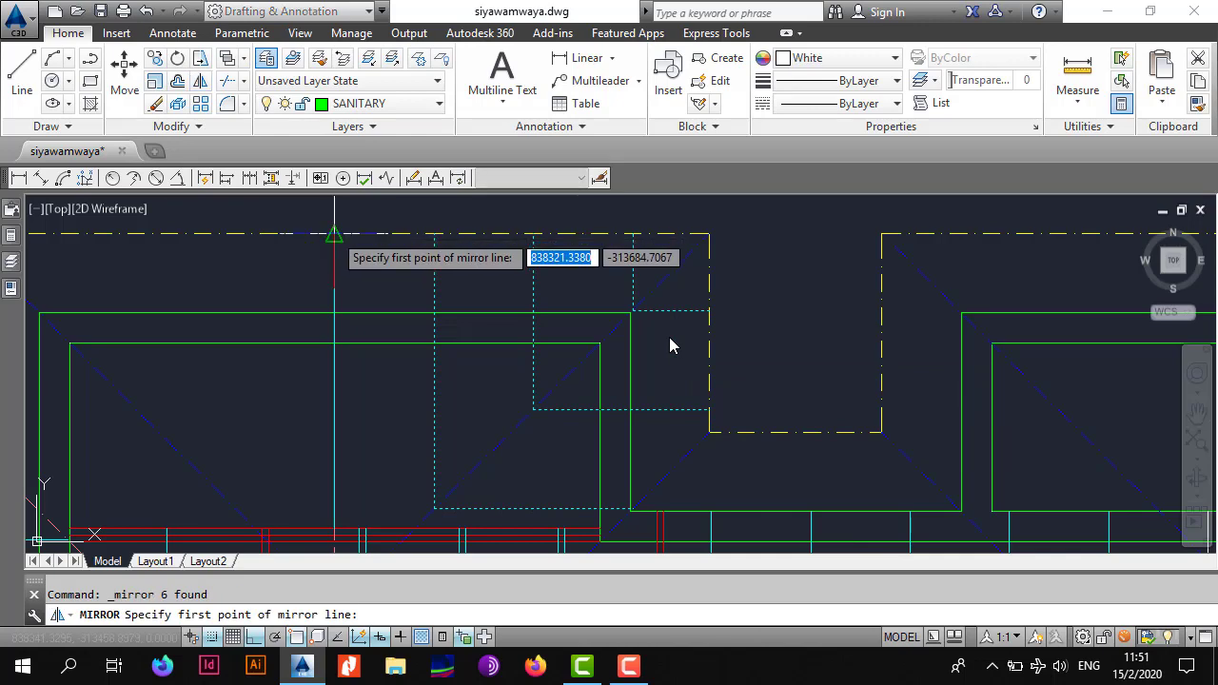
{"action": "left_click", "coordinate": [334, 234]}
{"action": "middle_click_drag", "start_coordinate": [332, 473], "coordinate": [359, 337]}
{"action": "left_click", "coordinate": [670, 345]}
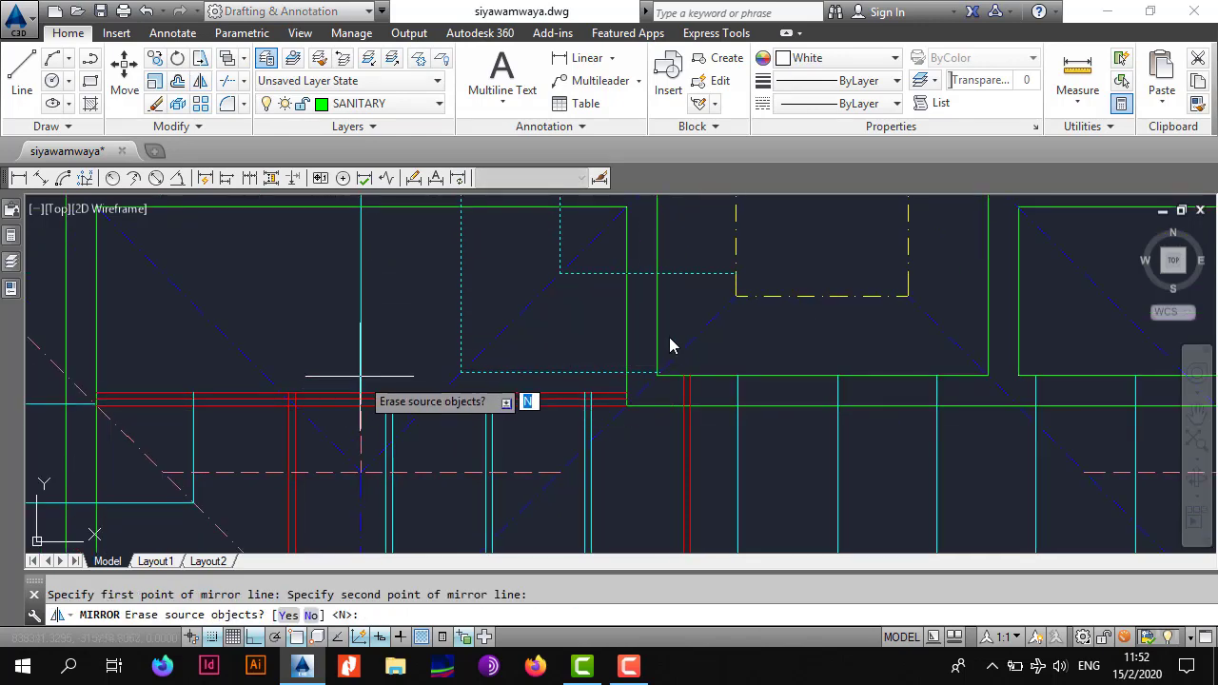
{"action": "scroll", "coordinate": [670, 346], "scroll_direction": "down", "scroll_amount": 3}
{"action": "scroll", "coordinate": [430, 337], "scroll_direction": "up", "scroll_amount": 3}
{"action": "middle_click_drag", "start_coordinate": [321, 340], "coordinate": [470, 333]}
{"action": "scroll", "coordinate": [434, 309], "scroll_direction": "down", "scroll_amount": 3}
{"action": "middle_click_drag", "start_coordinate": [558, 380], "coordinate": [541, 341]}
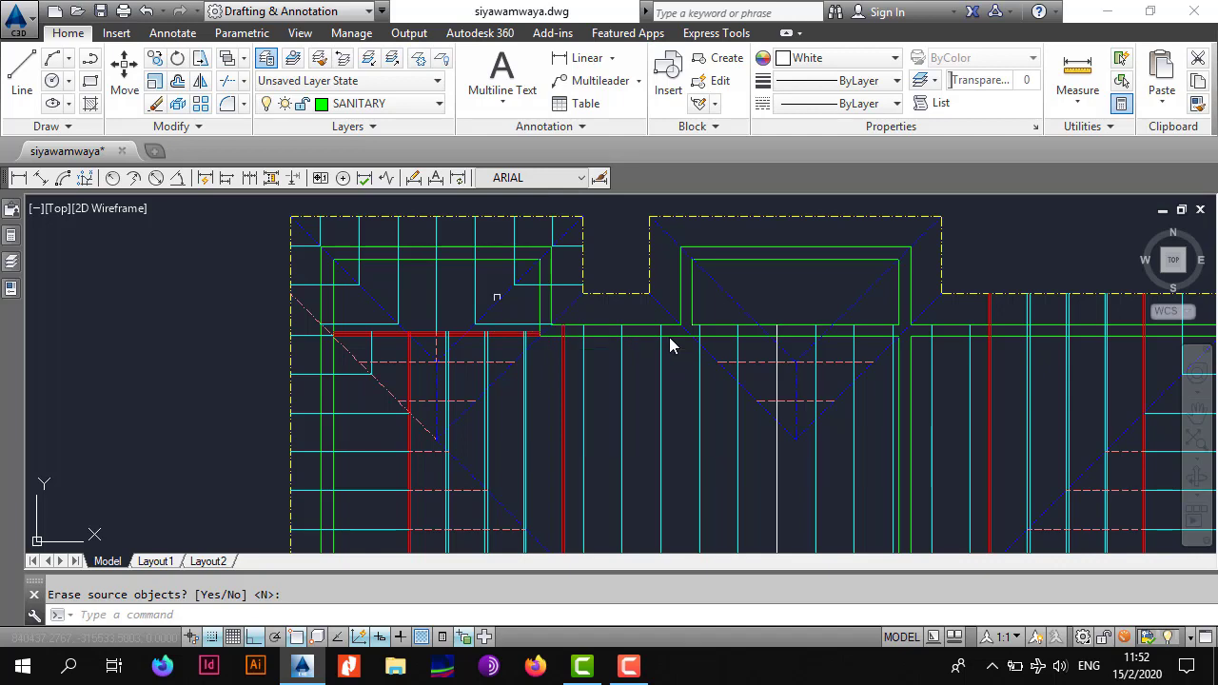
Step: Copy all the left wing's cyan truss lines and the short dashed centre segment to the middle wing, using the ridges' upper ends as reference points
{"action": "scroll", "coordinate": [519, 285], "scroll_direction": "up", "scroll_amount": 3}
{"action": "left_click", "coordinate": [614, 277]}
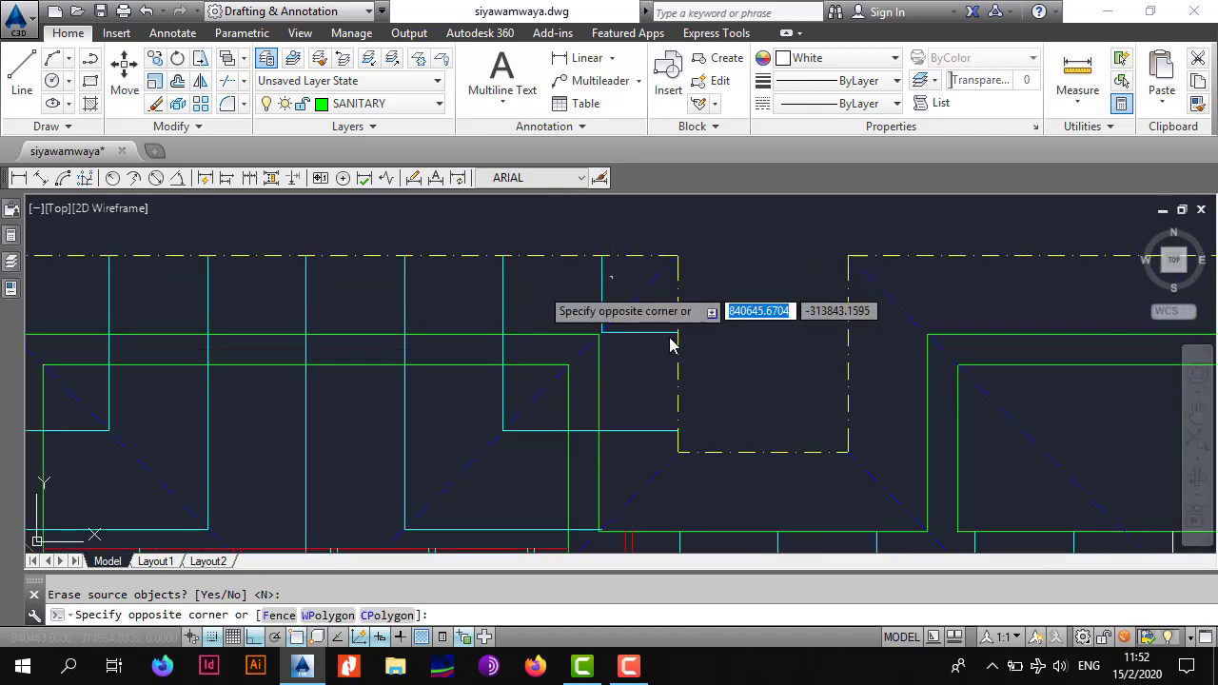
{"action": "middle_click_drag", "start_coordinate": [138, 293], "coordinate": [337, 308]}
{"action": "left_click", "coordinate": [177, 307]}
{"action": "middle_click_drag", "start_coordinate": [176, 390], "coordinate": [182, 277]}
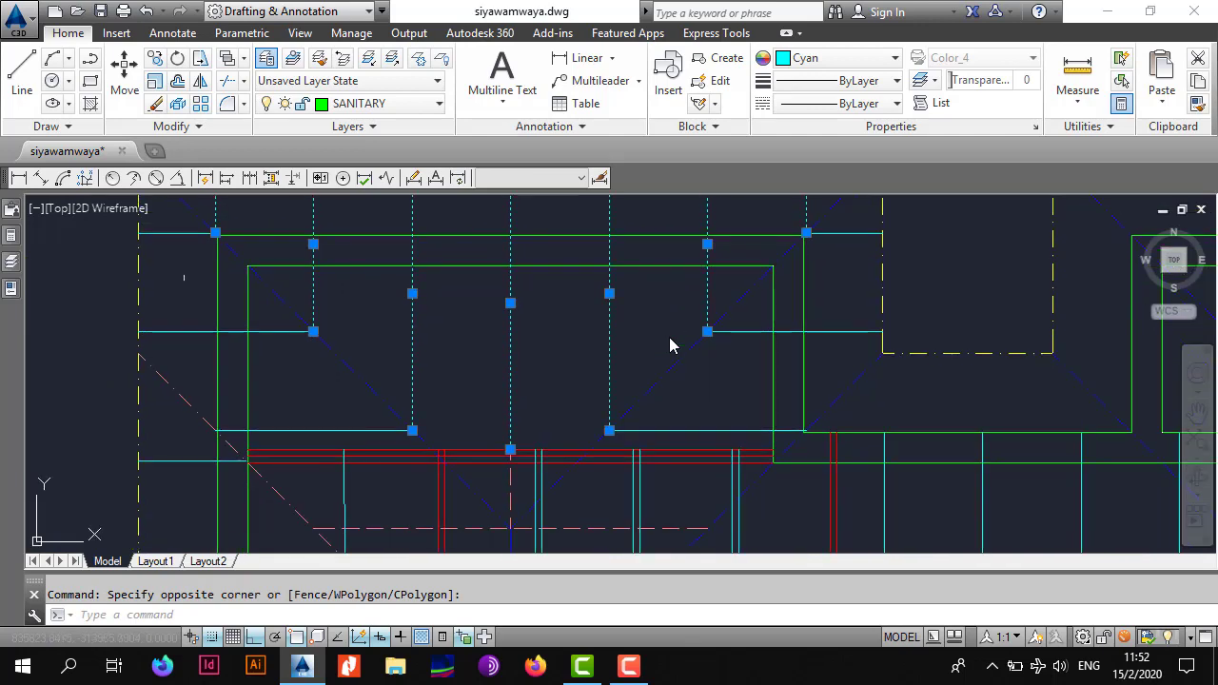
{"action": "left_click", "coordinate": [174, 226]}
{"action": "left_click", "coordinate": [142, 338]}
{"action": "left_click", "coordinate": [315, 411]}
{"action": "left_click", "coordinate": [301, 440]}
{"action": "middle_click_drag", "start_coordinate": [708, 417], "coordinate": [605, 425]}
{"action": "left_click", "coordinate": [605, 424]}
{"action": "left_click", "coordinate": [594, 444]}
{"action": "left_click", "coordinate": [744, 328]}
{"action": "left_click", "coordinate": [735, 349]}
{"action": "mouse_move", "coordinate": [744, 234]}
{"action": "middle_mouse_down"}
{"action": "mouse_move", "coordinate": [701, 313]}
{"action": "mouse_move", "coordinate": [749, 240]}
{"action": "middle_mouse_up"}
{"action": "left_click", "coordinate": [701, 313]}
{"action": "left_click", "coordinate": [694, 331]}
{"action": "scroll", "coordinate": [422, 463], "scroll_direction": "up", "scroll_amount": 2}
{"action": "left_click", "coordinate": [427, 487]}
{"action": "left_click", "coordinate": [405, 487]}
{"action": "scroll", "coordinate": [408, 486], "scroll_direction": "down", "scroll_amount": 2}
{"action": "scroll", "coordinate": [412, 485], "scroll_direction": "up", "scroll_amount": 3}
{"action": "left_click", "coordinate": [414, 483]}
{"action": "left_click", "coordinate": [402, 466]}
{"action": "scroll", "coordinate": [402, 464], "scroll_direction": "down", "scroll_amount": 2}
{"action": "left_click", "coordinate": [155, 58]}
{"action": "middle_click_drag", "start_coordinate": [355, 550], "coordinate": [372, 464]}
{"action": "scroll", "coordinate": [436, 452], "scroll_direction": "up", "scroll_amount": 2}
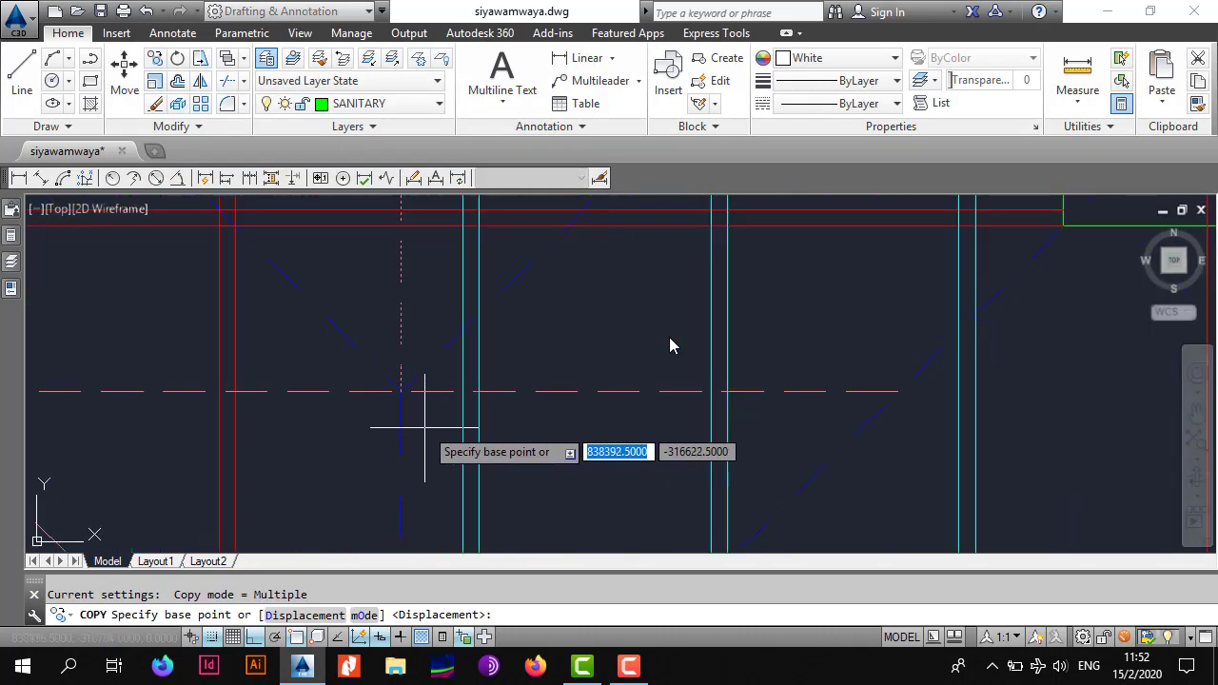
{"action": "left_click", "coordinate": [400, 391]}
{"action": "scroll", "coordinate": [404, 397], "scroll_direction": "down", "scroll_amount": 4}
{"action": "middle_click_drag", "start_coordinate": [737, 411], "coordinate": [586, 416]}
{"action": "scroll", "coordinate": [587, 415], "scroll_direction": "up", "scroll_amount": 3}
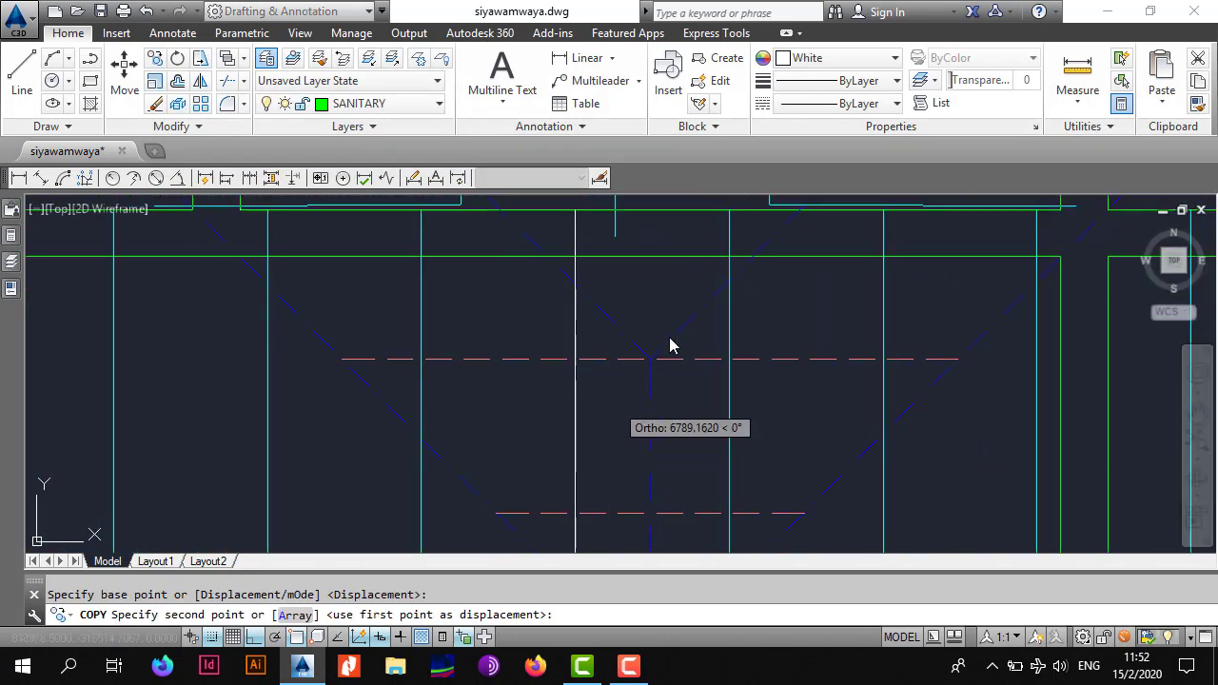
{"action": "left_click", "coordinate": [651, 356]}
{"action": "scroll", "coordinate": [652, 355], "scroll_direction": "down", "scroll_amount": 2}
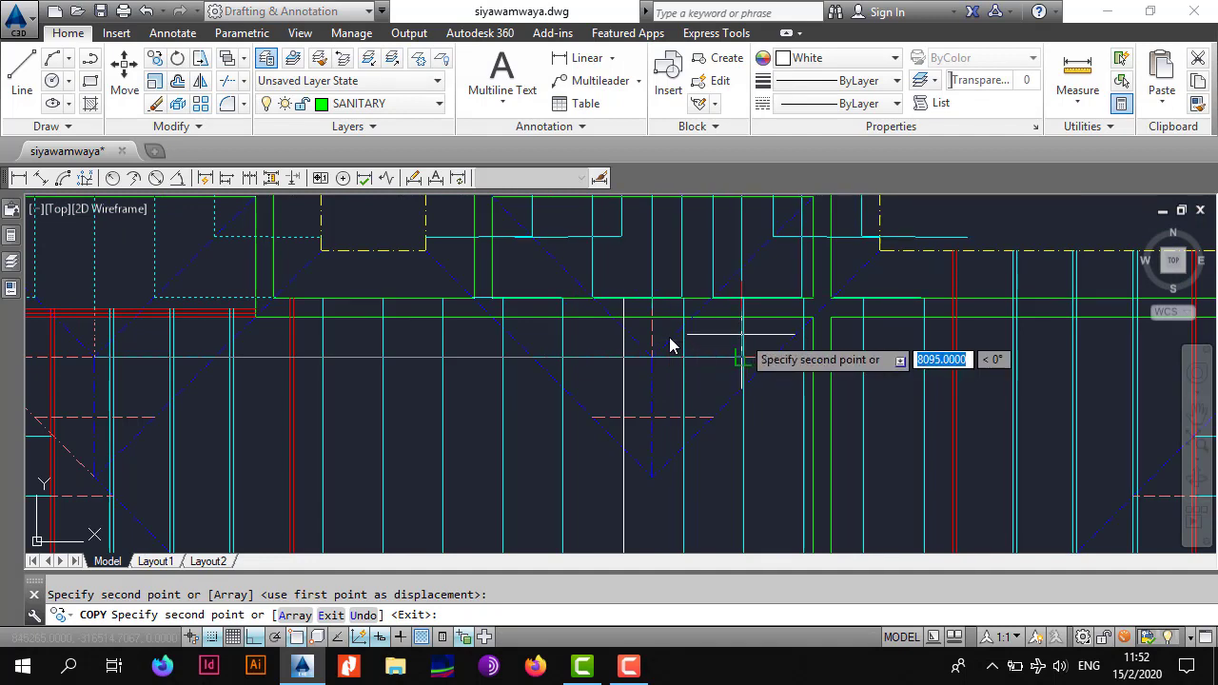
{"action": "key", "text": "Escape"}
{"action": "scroll", "coordinate": [670, 346], "scroll_direction": "down", "scroll_amount": 3}
{"action": "mouse_move", "coordinate": [681, 392]}
{"action": "middle_mouse_down"}
{"action": "mouse_move", "coordinate": [690, 343]}
{"action": "mouse_move", "coordinate": [663, 289]}
{"action": "mouse_move", "coordinate": [632, 317]}
{"action": "middle_mouse_up"}
{"action": "scroll", "coordinate": [664, 289], "scroll_direction": "down", "scroll_amount": 2}
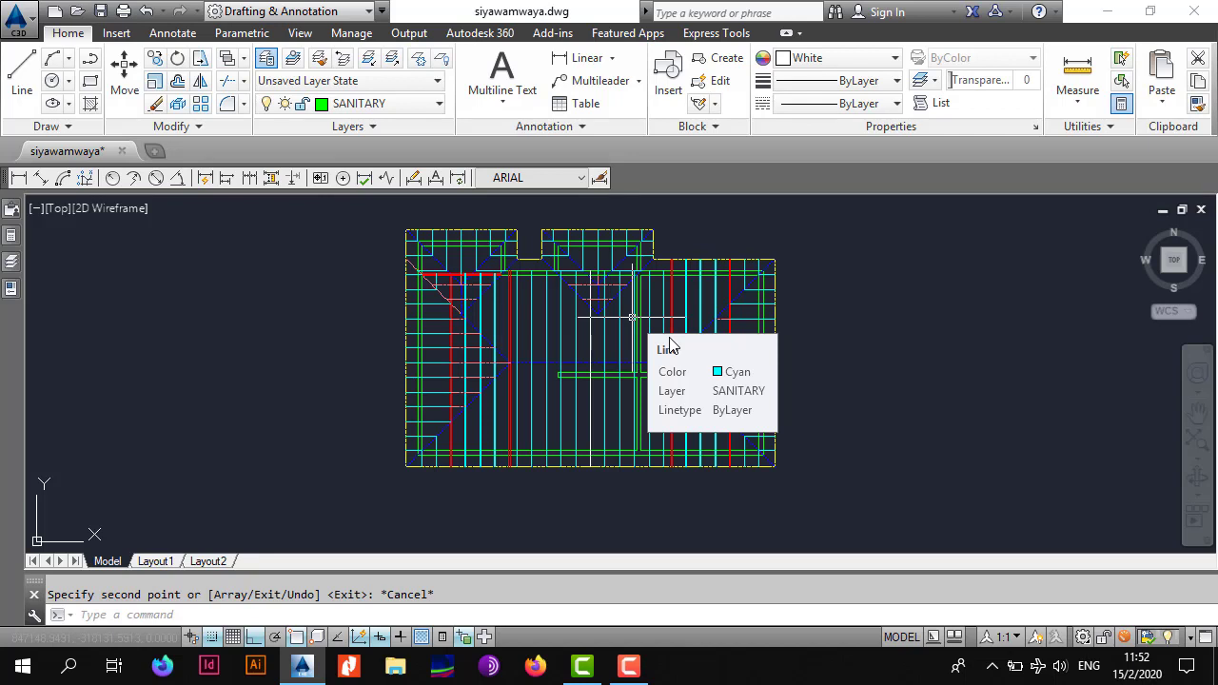